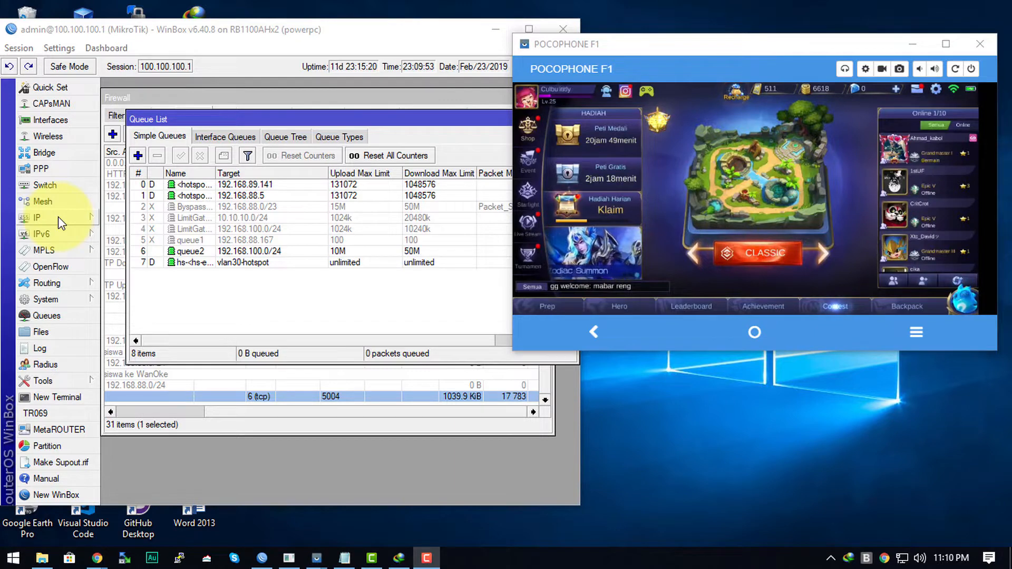
- Open Torch, restart its capture on e1-hub1 for source address 192.168.89.29, and dismiss the ban notice in the mirrored phone game
click(330, 398)
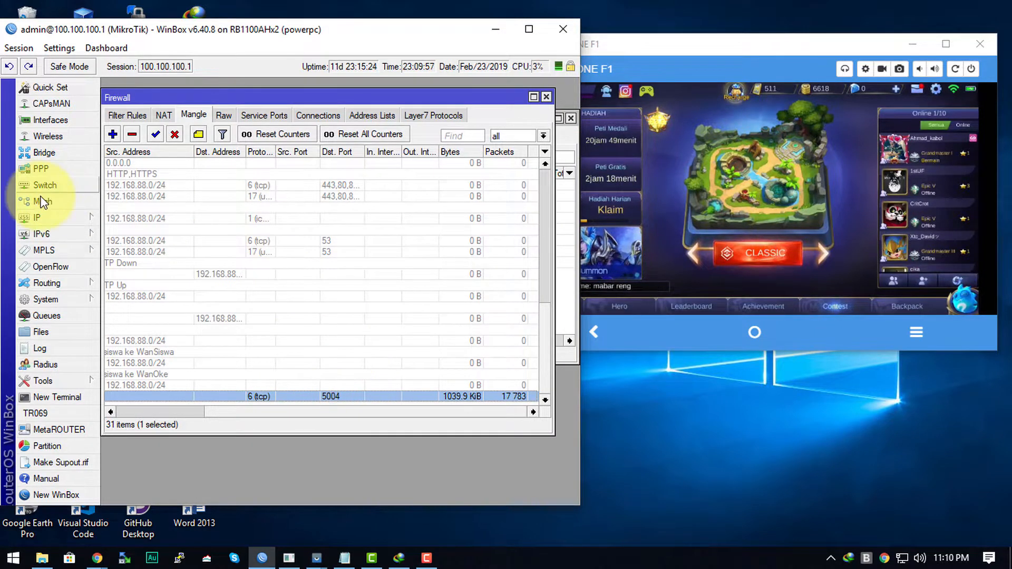
click(58, 382)
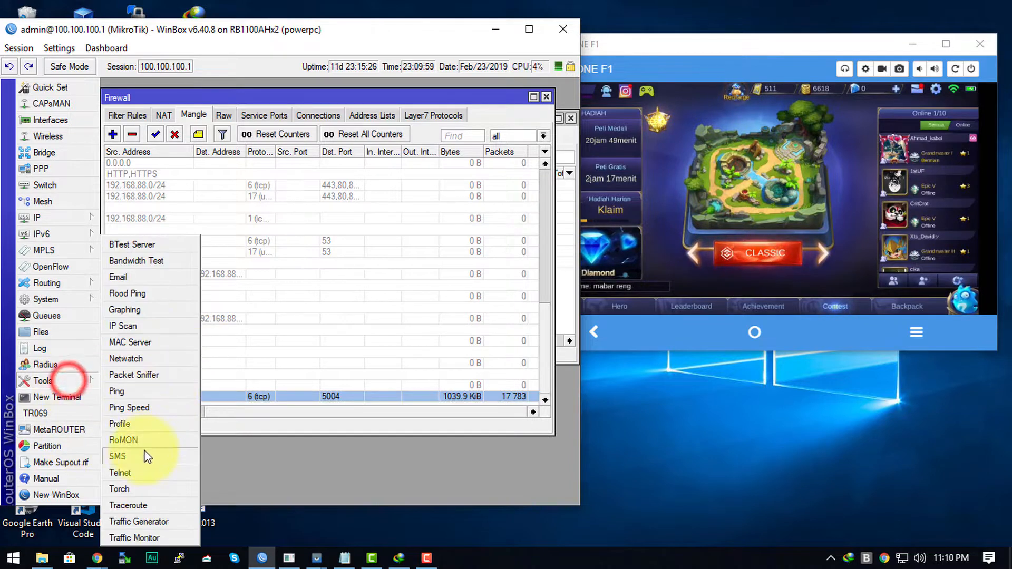
click(131, 487)
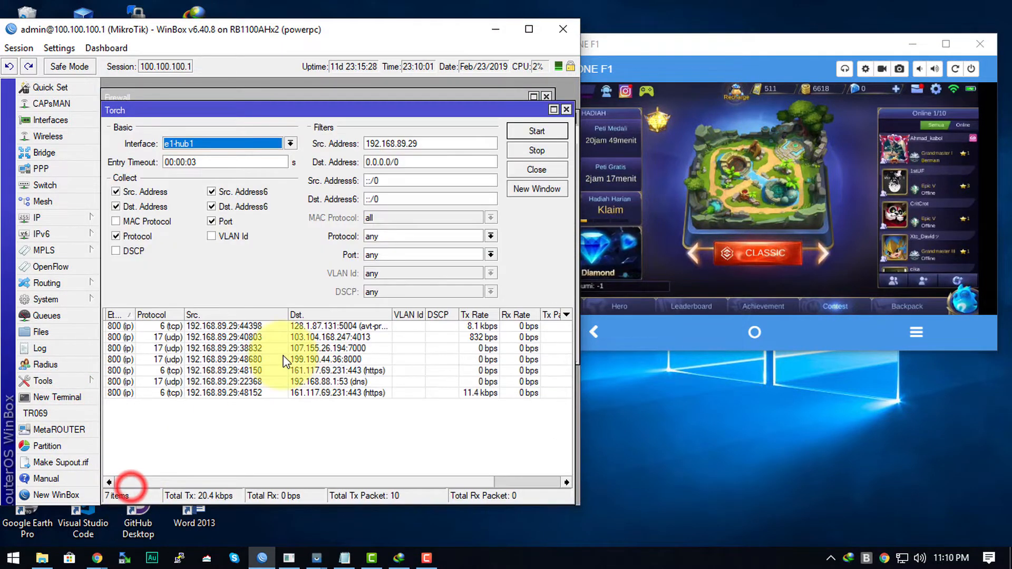
click(541, 153)
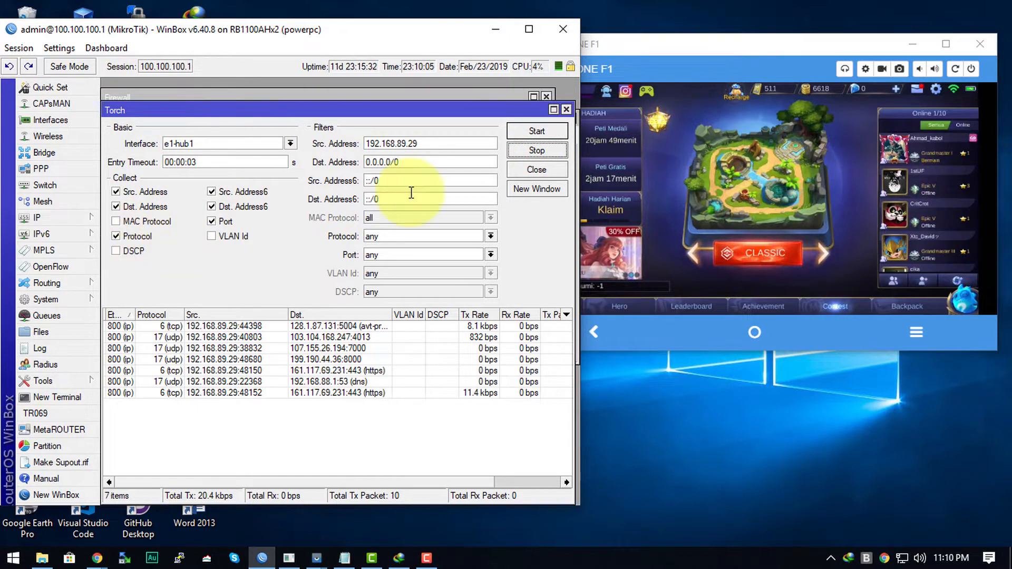
double_click(436, 142)
click(536, 130)
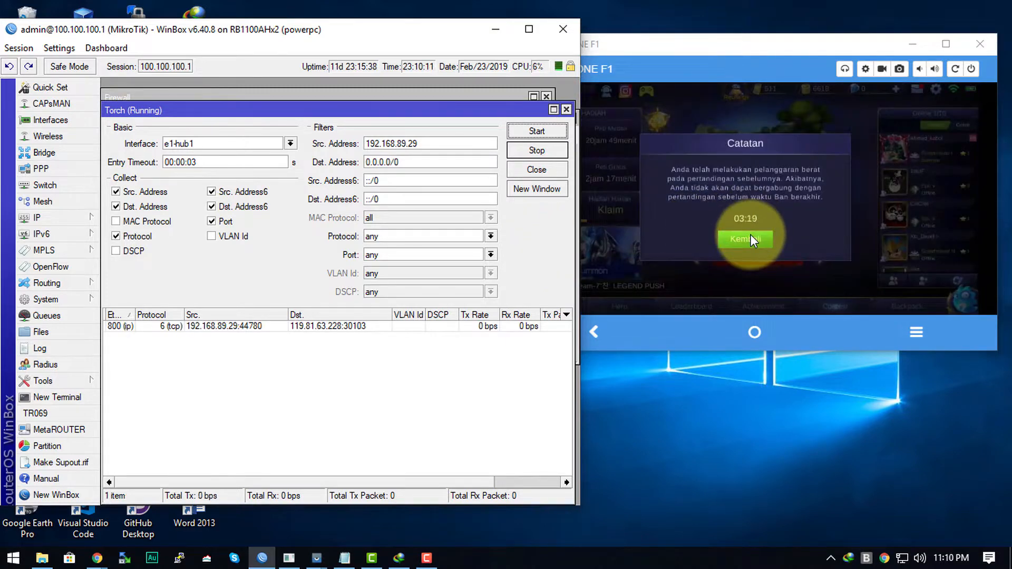
click(743, 190)
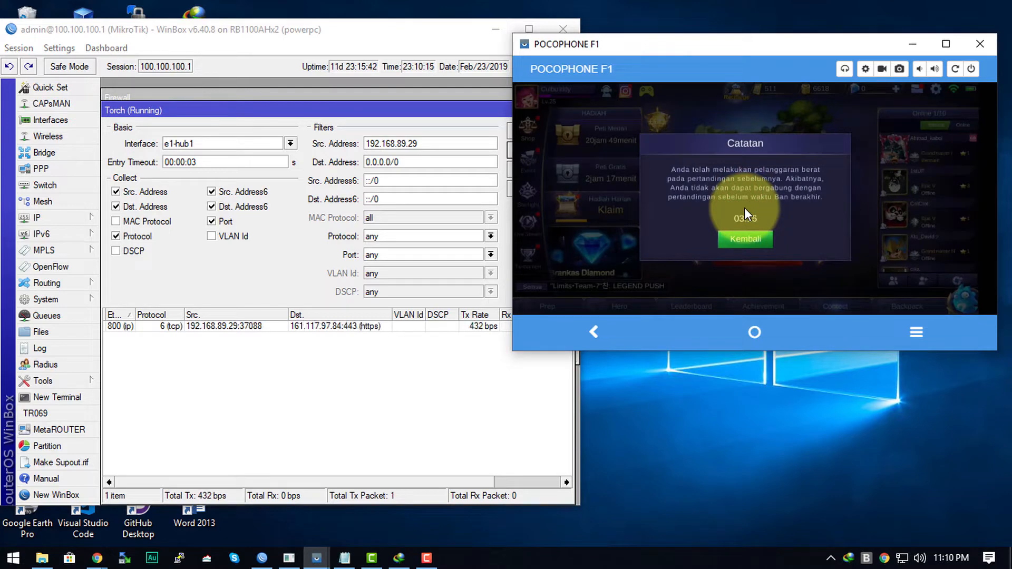
click(744, 207)
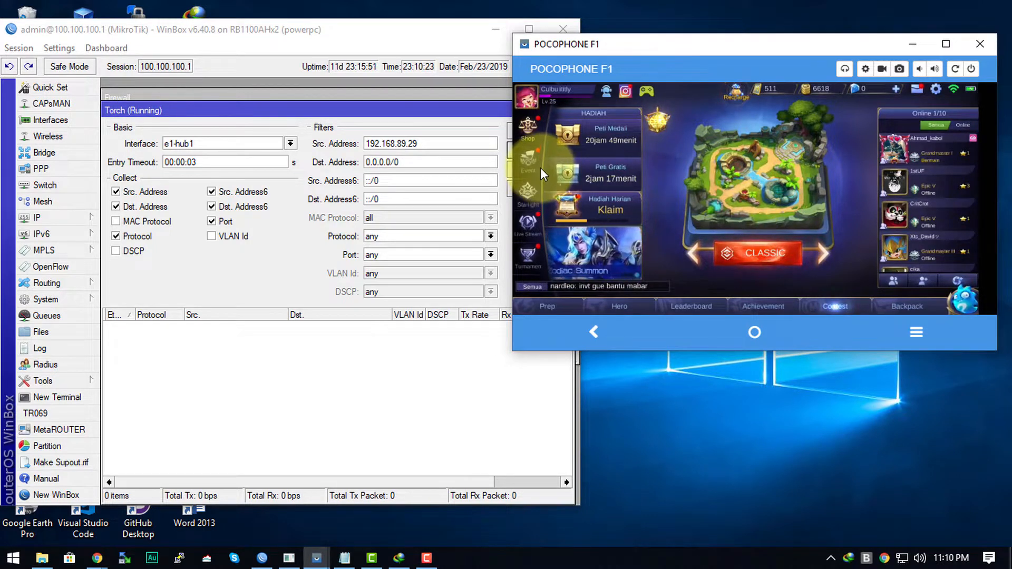
- Switch to the game's client folder and launch Gather Ragnarok Online through its patcher
click(46, 558)
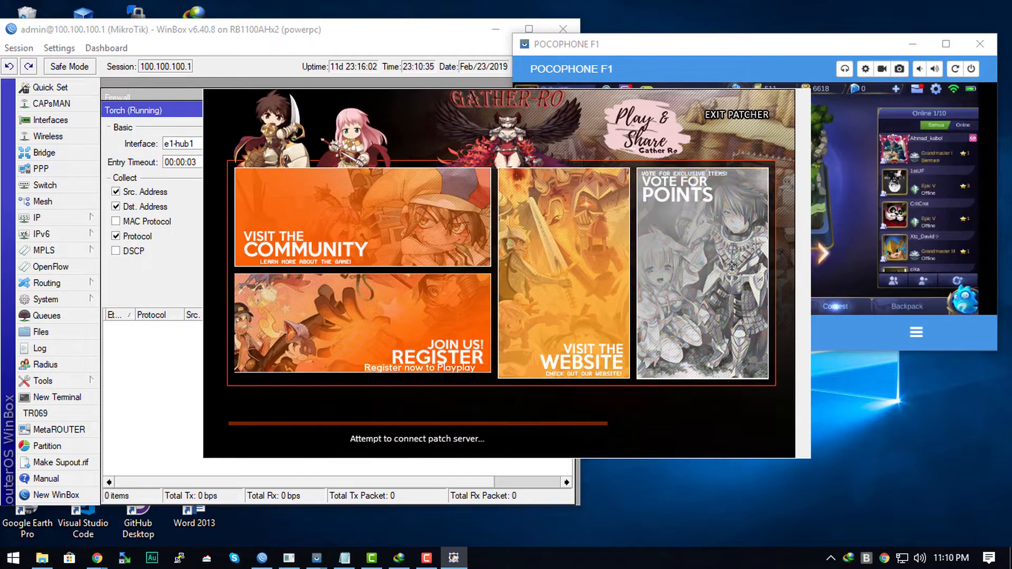
click(702, 420)
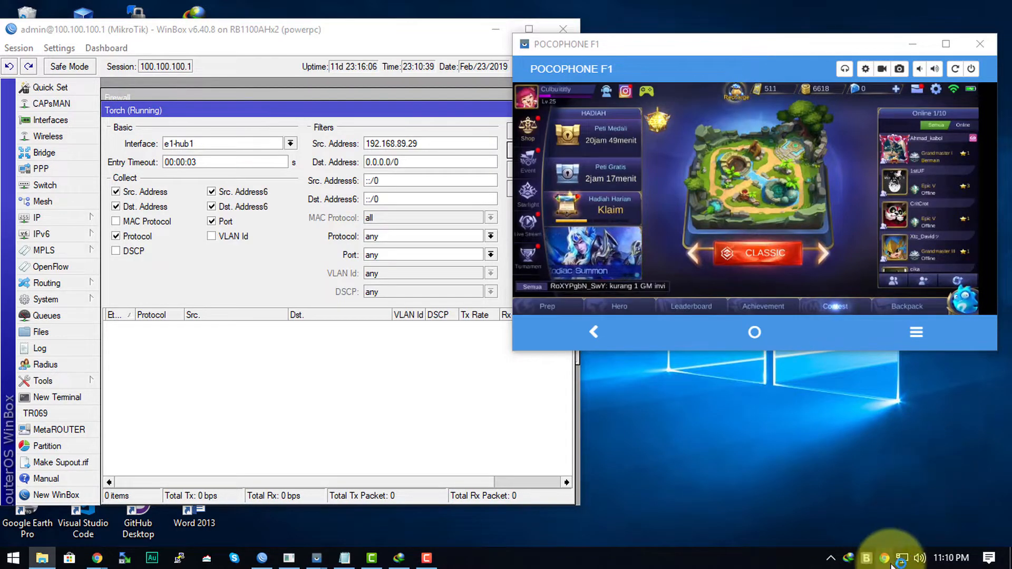
- Mute GatherRO.exe in the Windows Volume Mixer
right_click(921, 559)
click(917, 435)
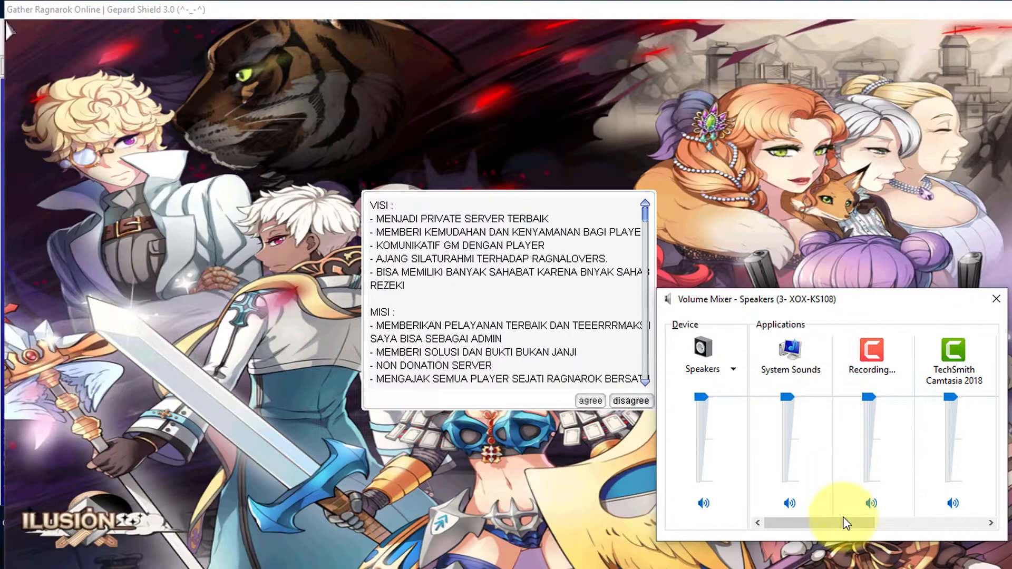
drag(846, 519, 981, 513)
click(955, 503)
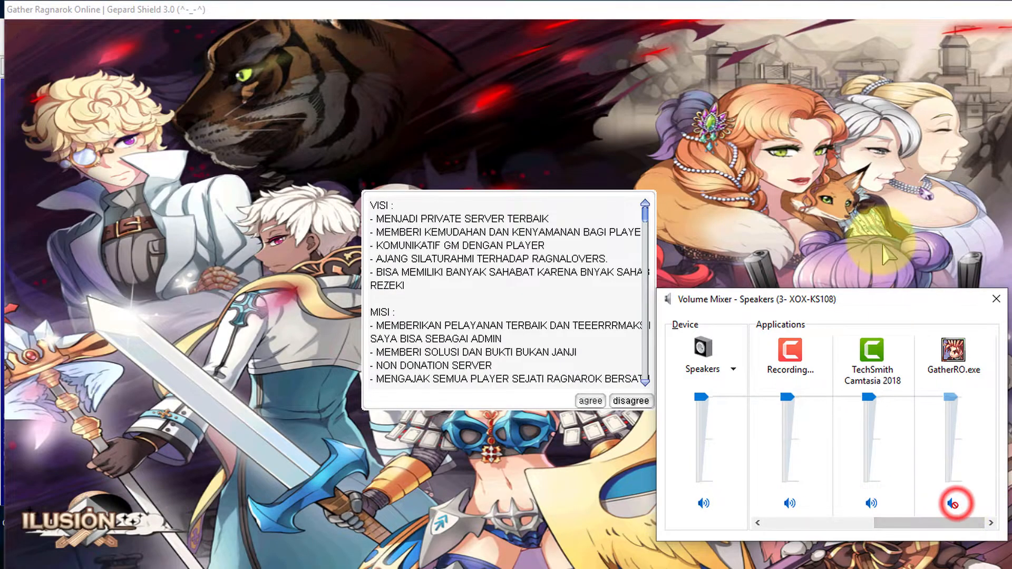
- Accept the game's agreement and select the Gather Ragnarok Online service to reach the login form
click(880, 239)
click(589, 400)
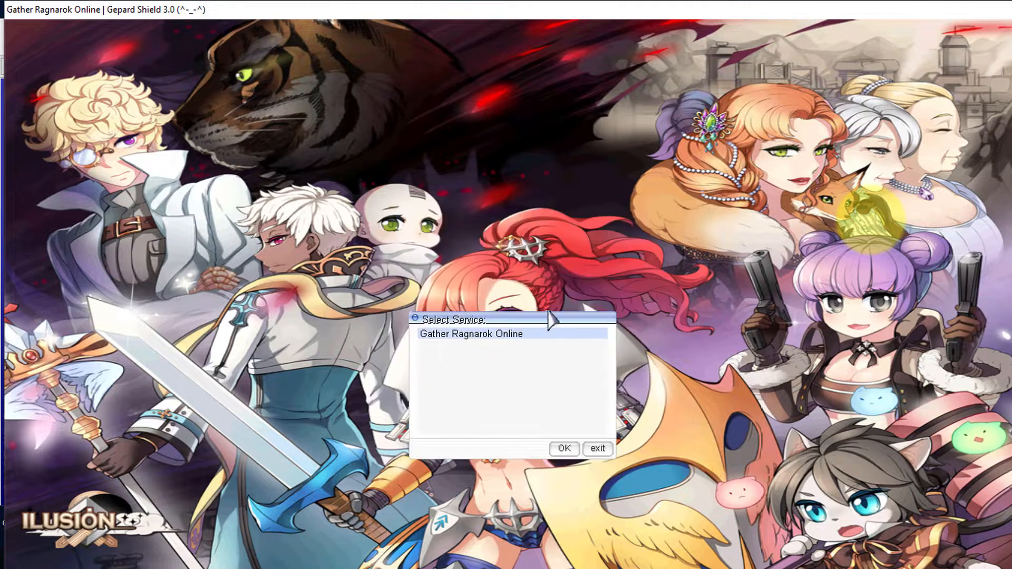
click(573, 449)
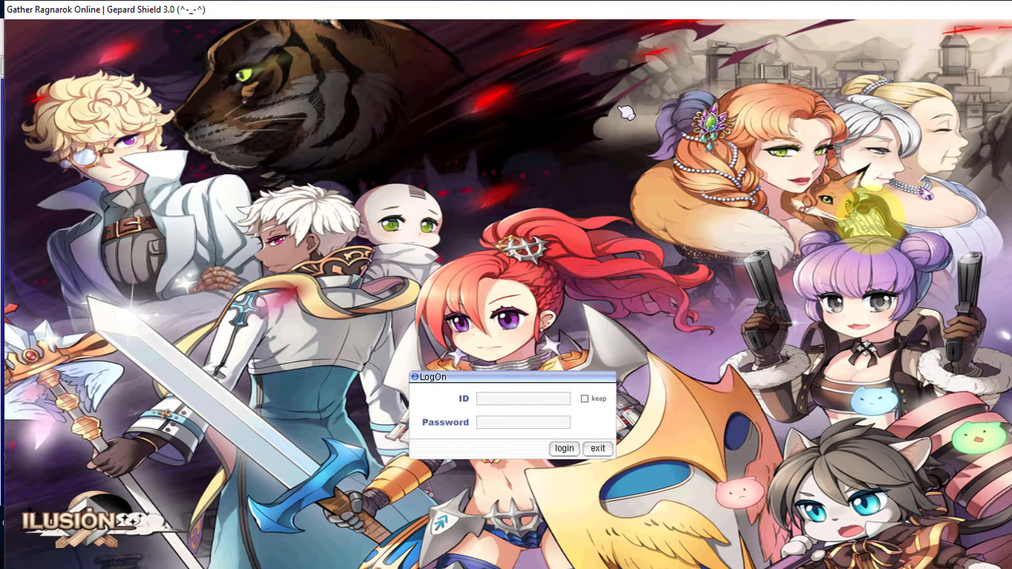
- Close the Volume Mixer and switch to the WinBox Torch window in front of the game
key(alt+Tab)
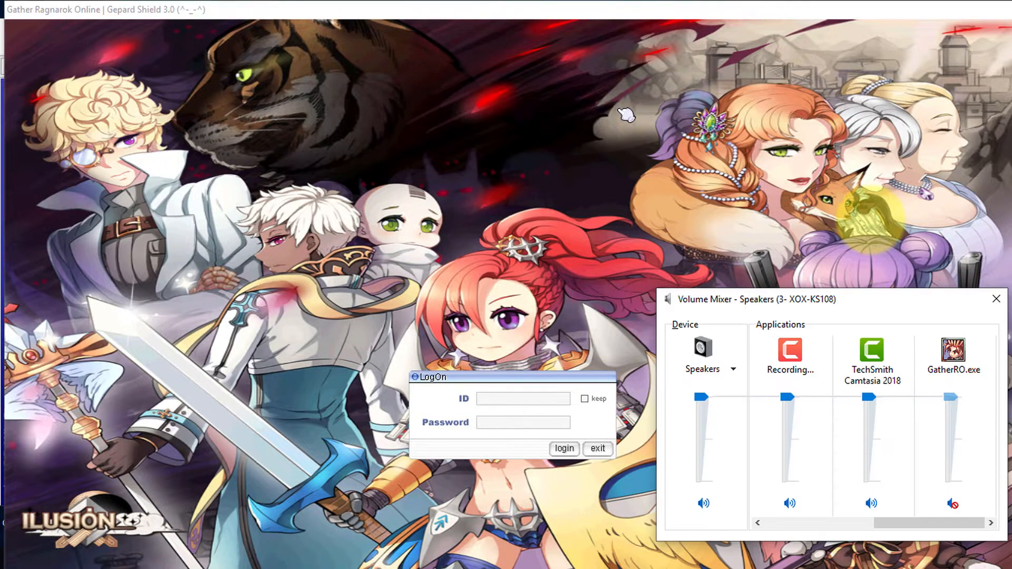
click(983, 300)
key(alt+Tab)
key(alt+Tab)
key(alt+Tab)
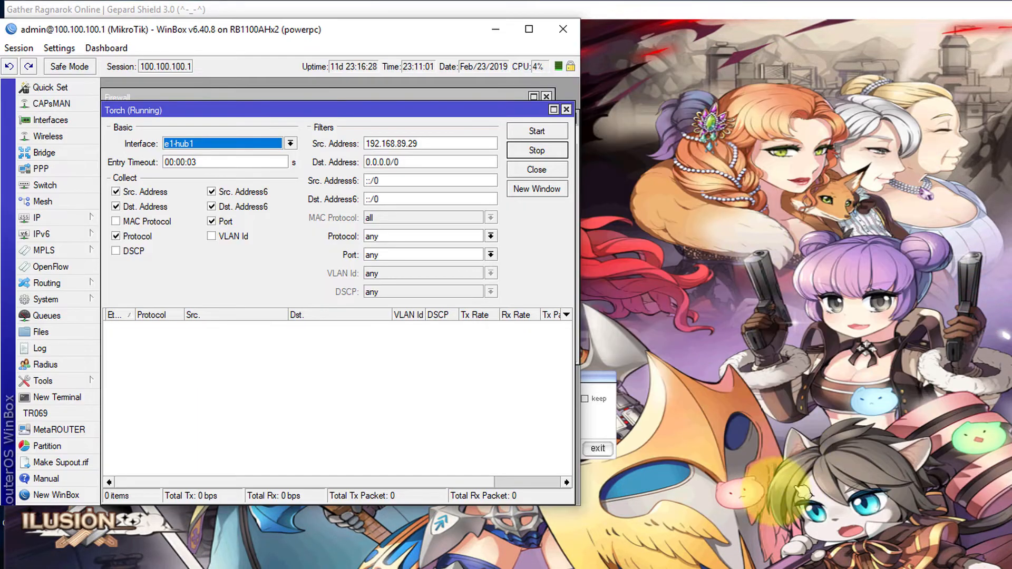
- Switch to Internet Download Manager and close its window
key(alt+Tab)
key(alt+Tab)
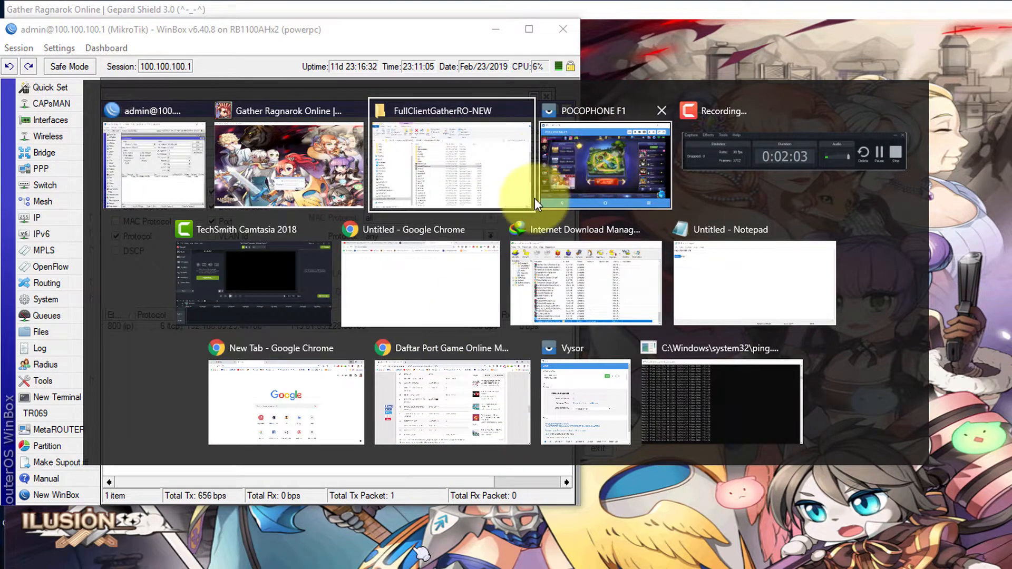
click(467, 253)
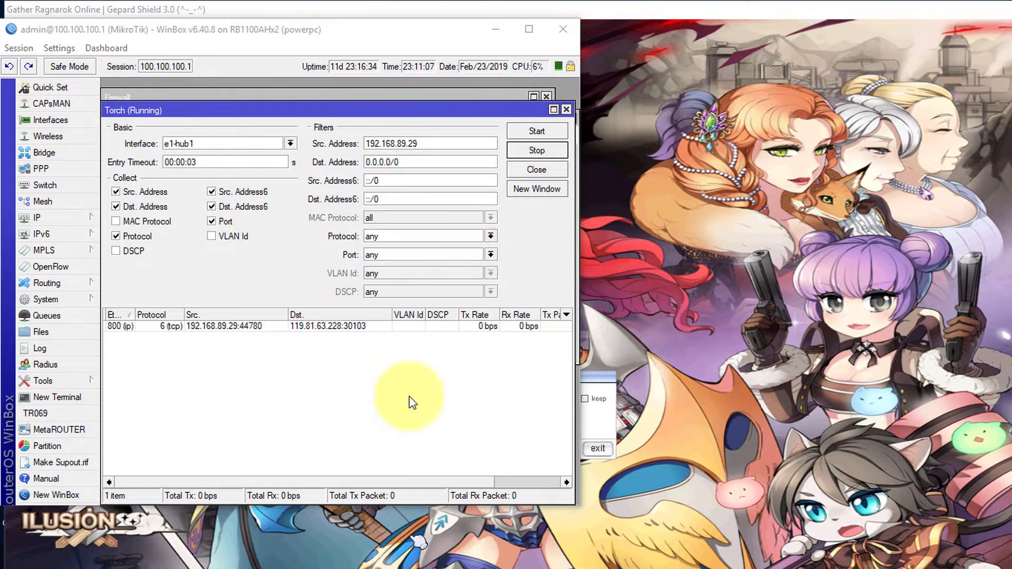
key(alt+Tab)
click(647, 283)
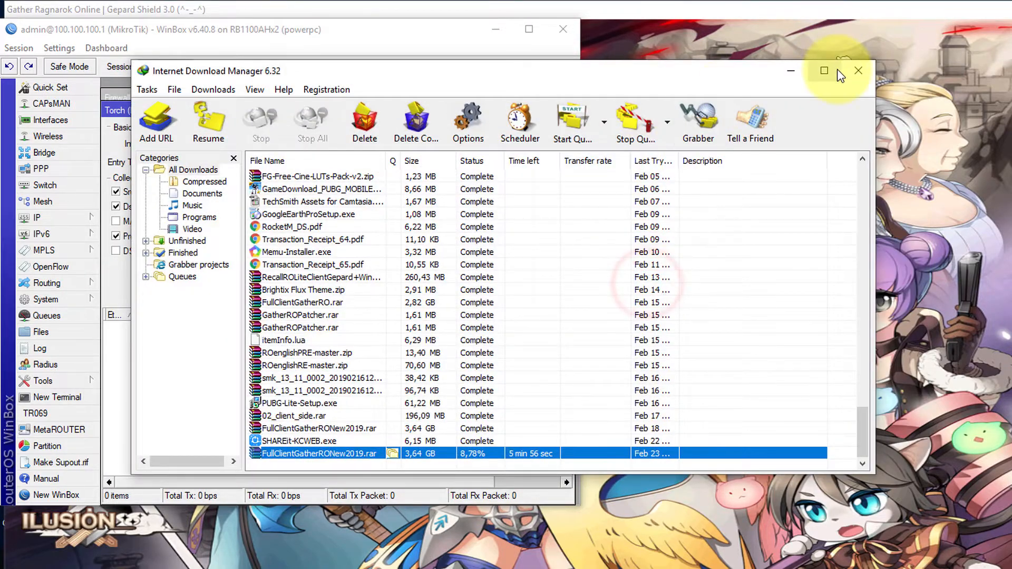
click(824, 70)
click(990, 7)
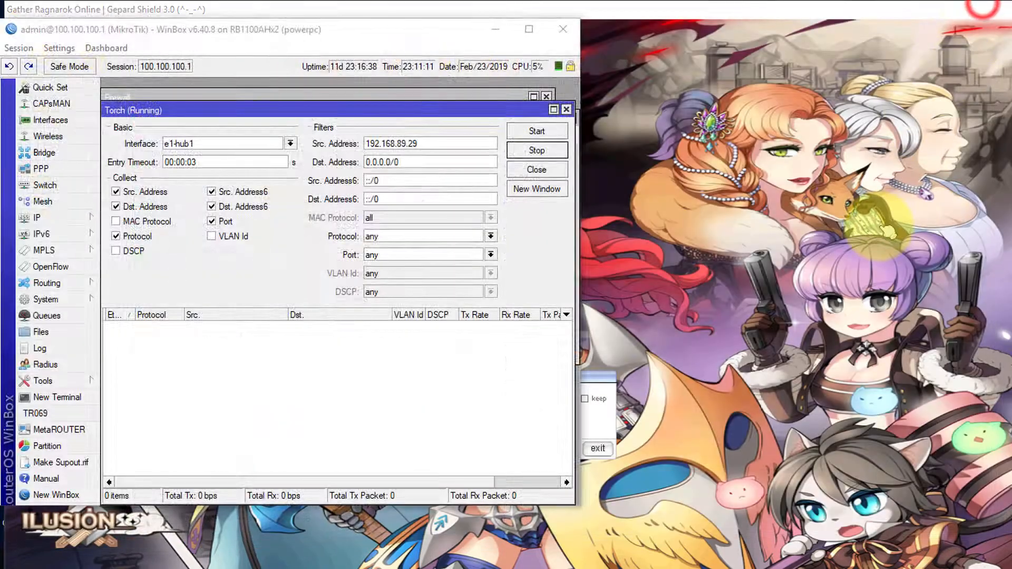
- Move the Gather Ragnarok Online window down to the lower-left of the desktop, clear of the taskbar's network icon
click(985, 7)
drag(465, 15, 1, 152)
drag(494, 153, 348, 178)
click(757, 548)
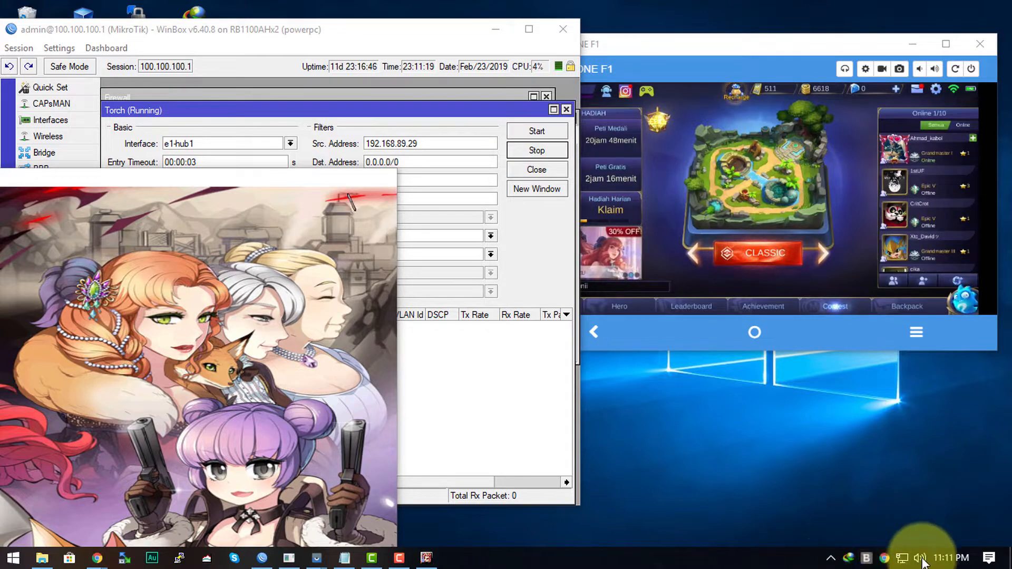
- Open the Windows network settings and bring up the list of network adapters
right_click(902, 557)
click(907, 541)
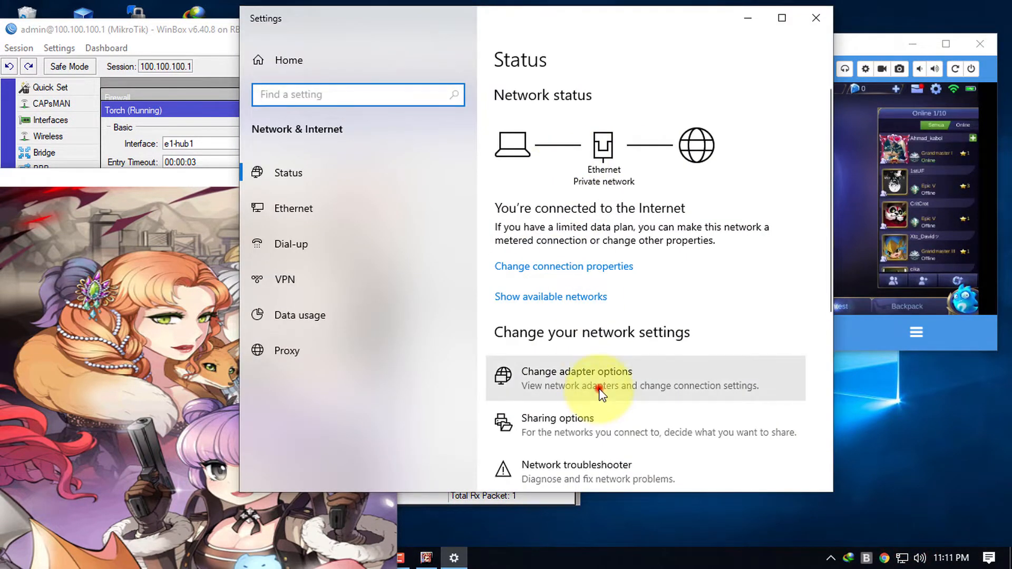
click(598, 388)
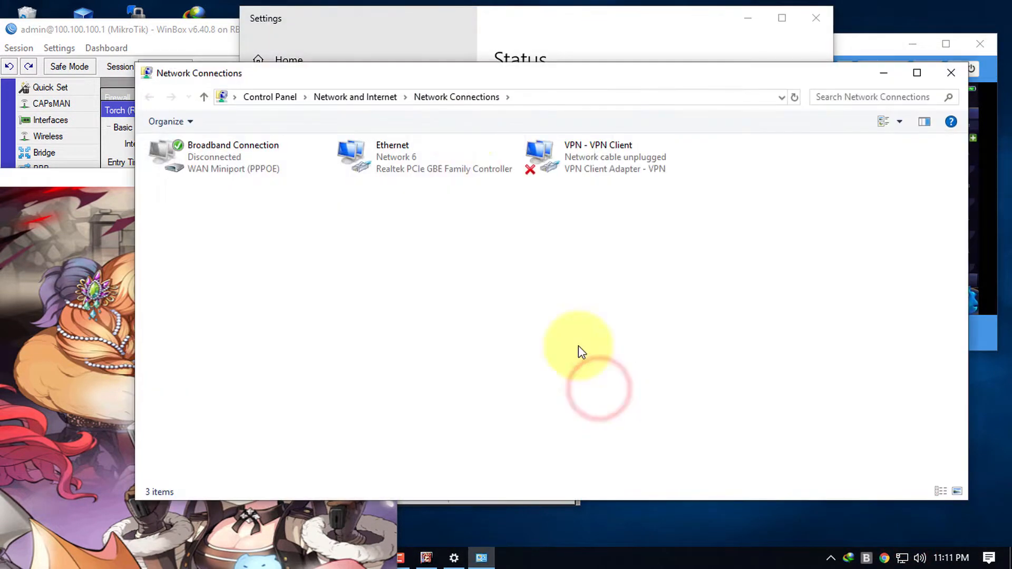
click(398, 154)
right_click(398, 154)
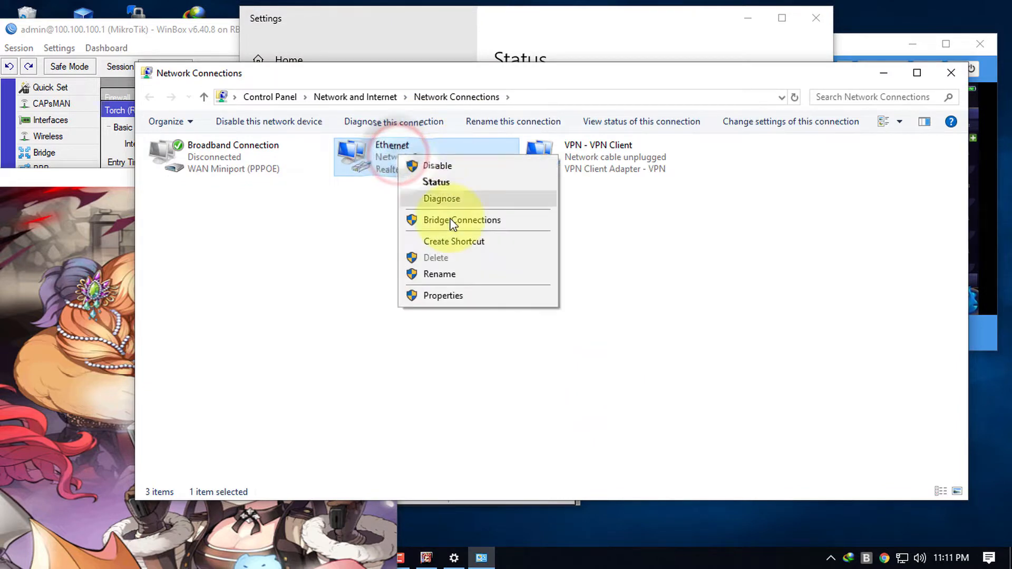
click(435, 293)
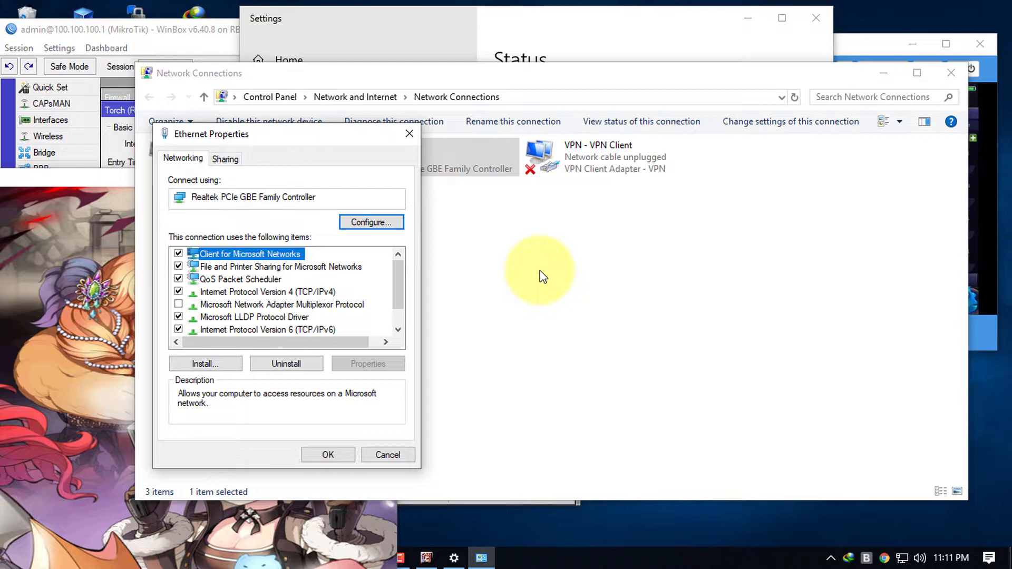
key(Escape)
- Open the Ethernet adapter's connection details and look up the computer's IPv4 address
double_click(431, 163)
click(425, 268)
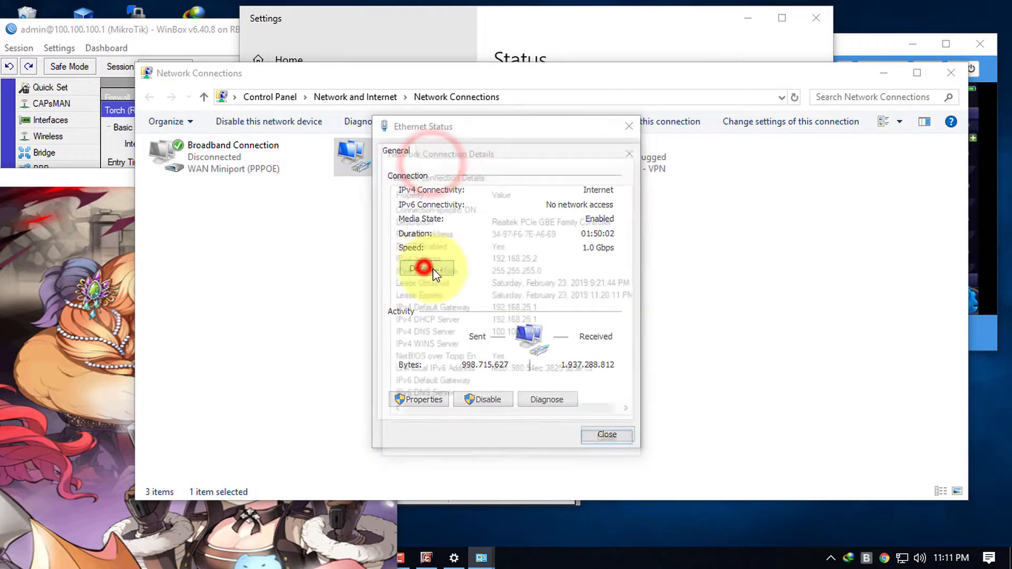
click(519, 258)
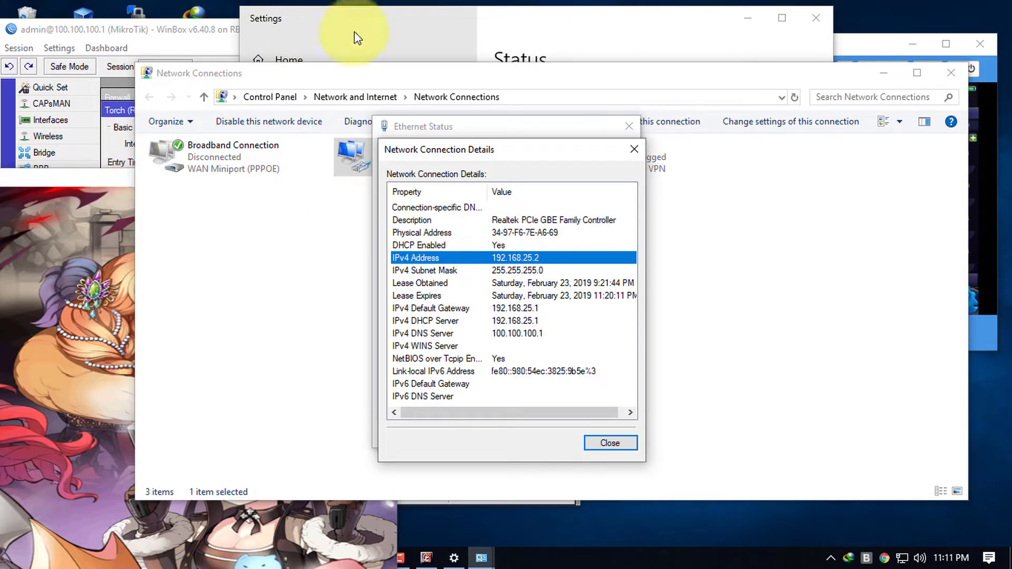
- Set Torch's source address filter to 192.168.25.2, checking it against the connection details, and restart the capture
click(172, 41)
double_click(447, 143)
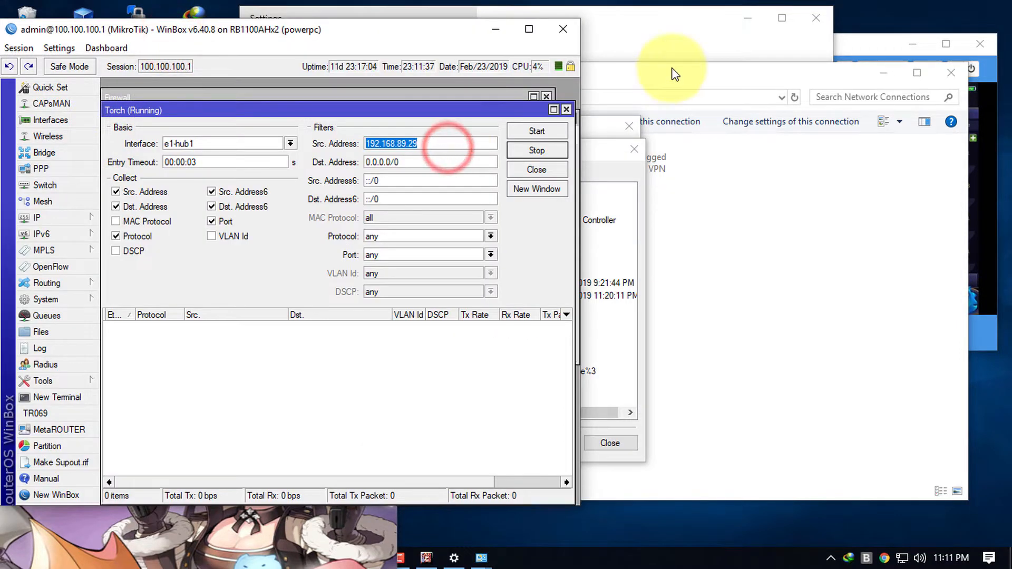
text(19)
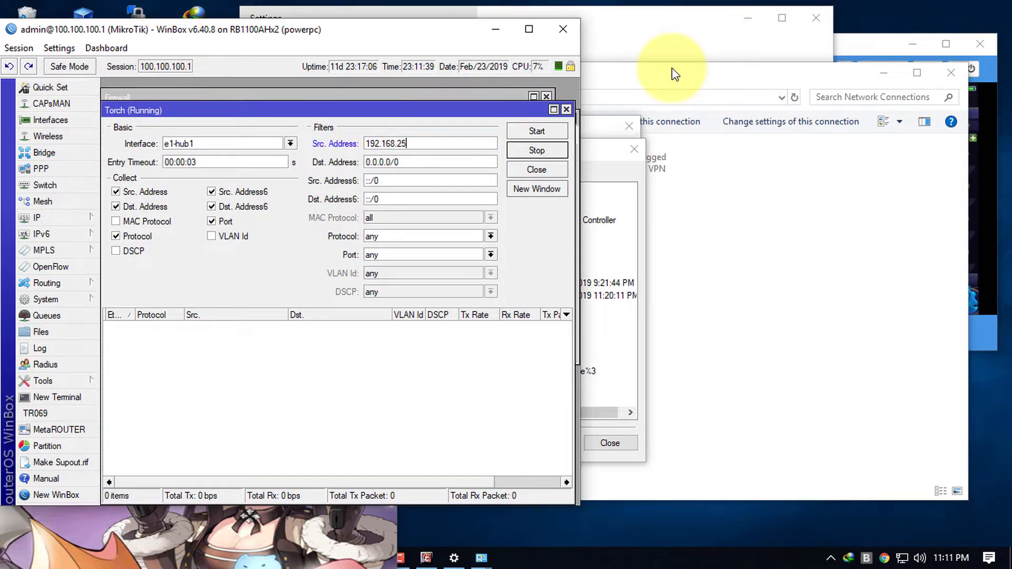
click(614, 320)
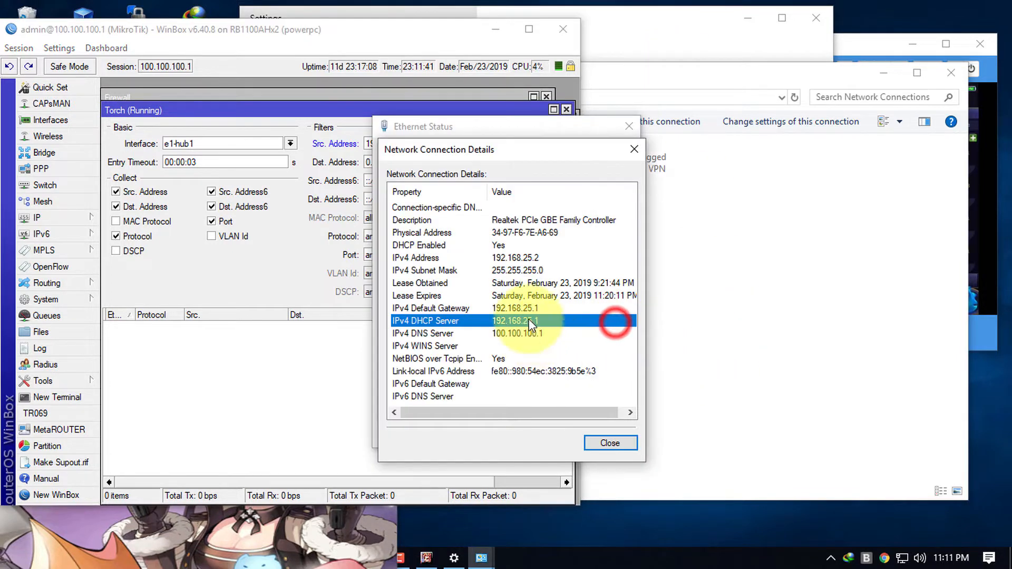
click(516, 258)
click(289, 266)
click(535, 132)
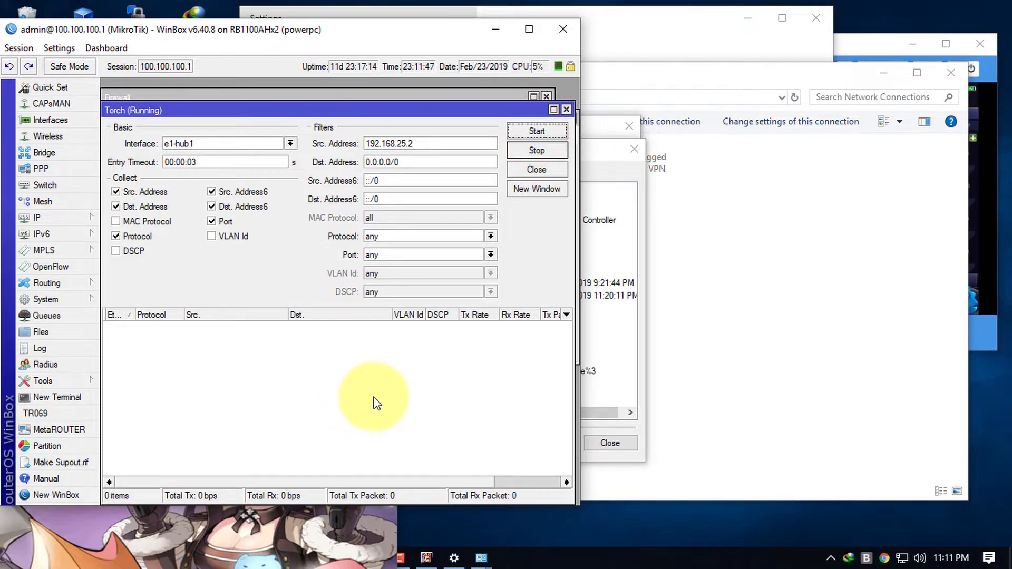
- Change the Torch capture interface to e7-OutI5
click(295, 145)
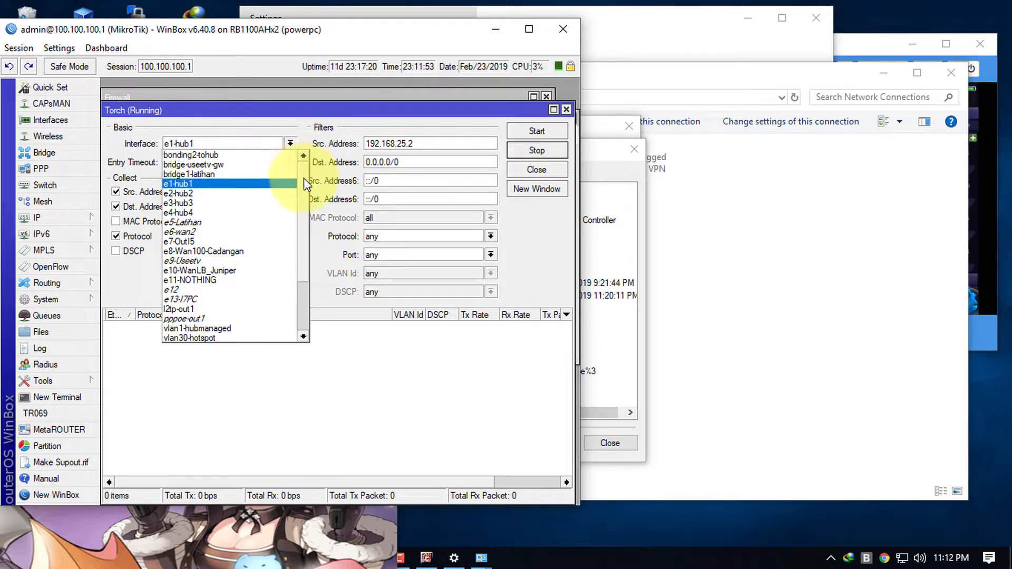
mouse_move(303, 176)
mouse_down()
mouse_move(306, 256)
mouse_move(305, 168)
mouse_up()
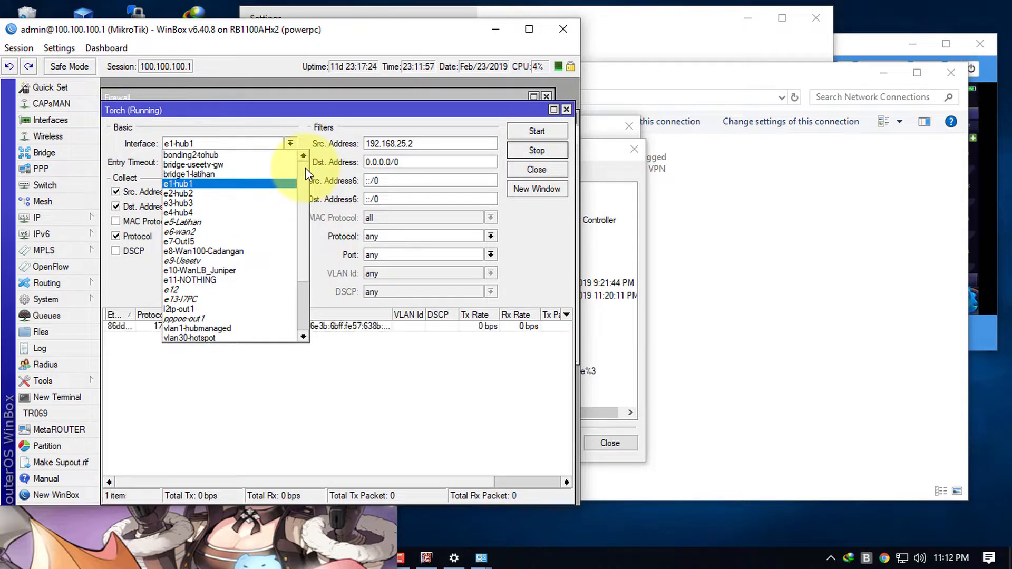
click(358, 368)
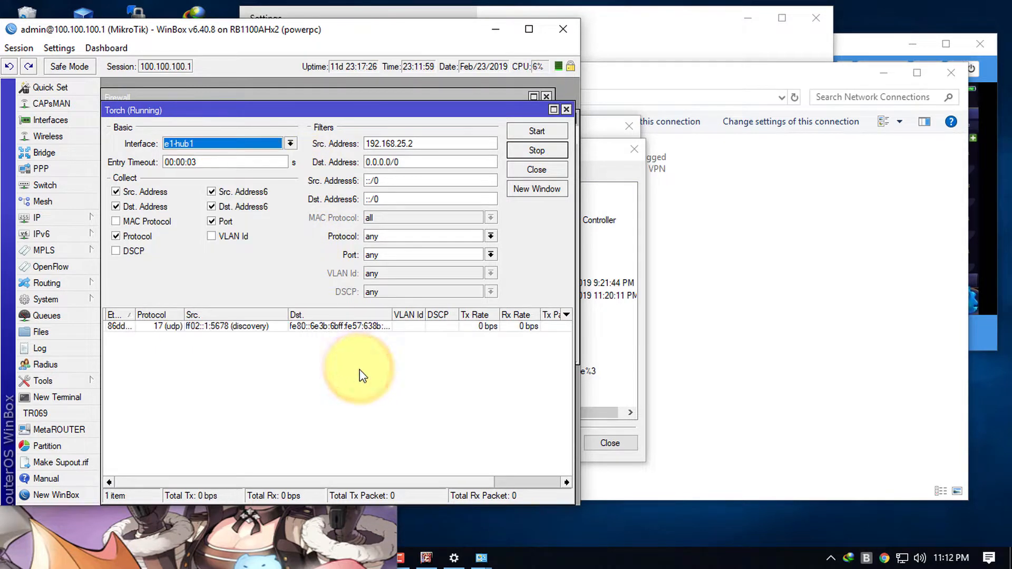
click(290, 143)
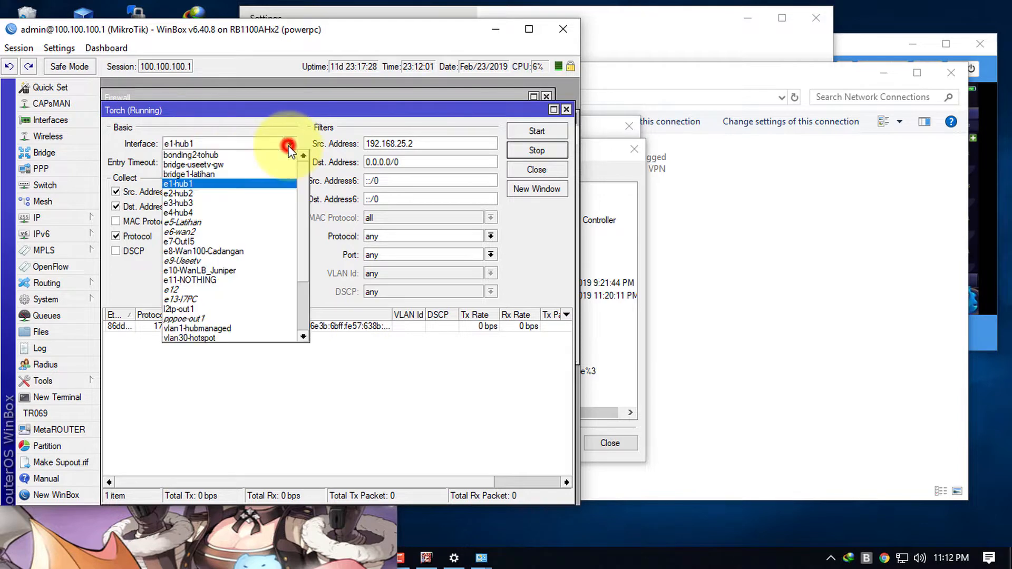
mouse_move(304, 181)
mouse_down()
mouse_move(309, 245)
mouse_move(301, 181)
mouse_up()
click(213, 241)
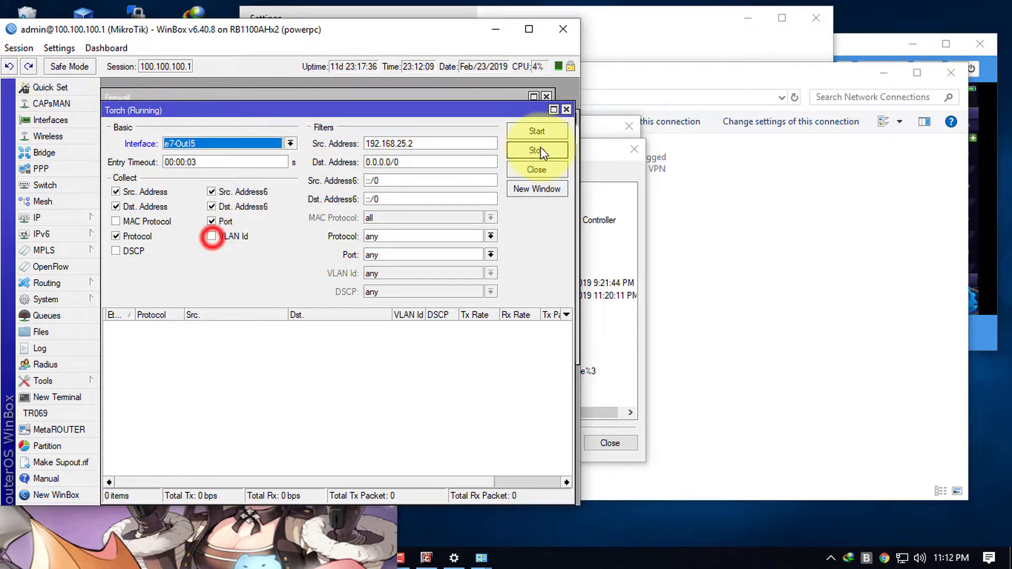
- Restart the Torch capture on e7-OutI5 and examine the destinations contacted by the computer before the game login
click(537, 150)
click(537, 131)
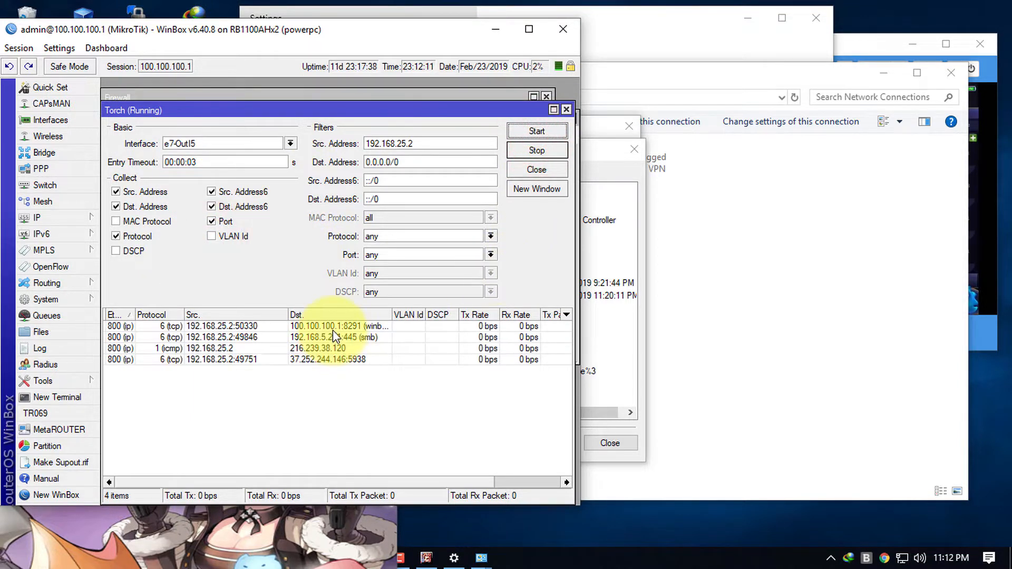
click(332, 328)
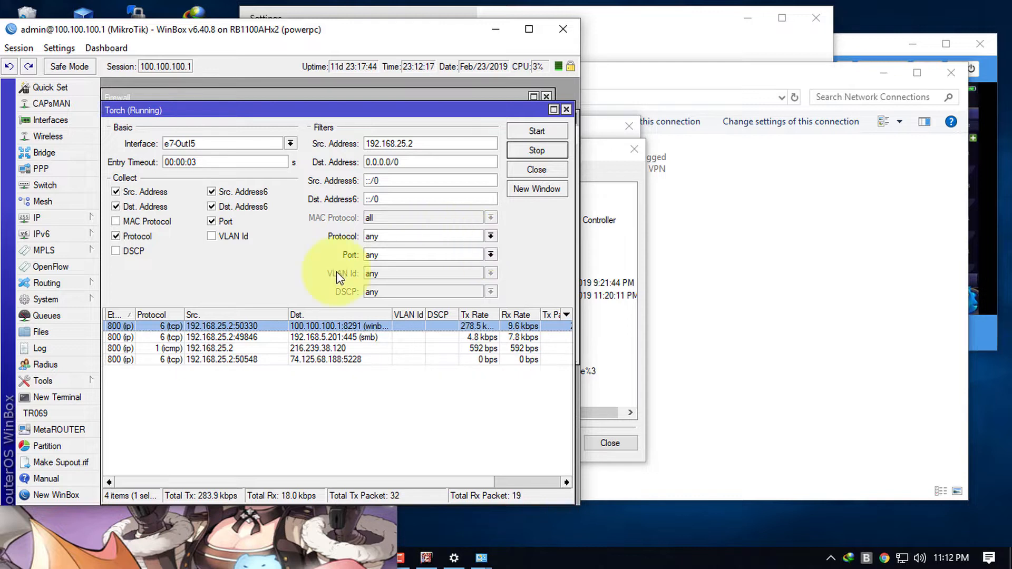
click(355, 350)
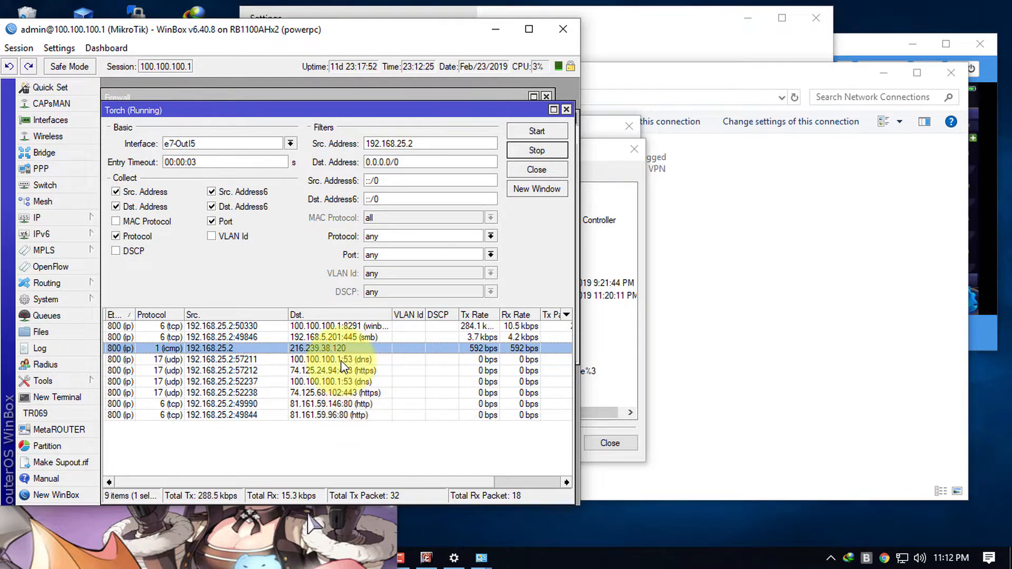
click(356, 337)
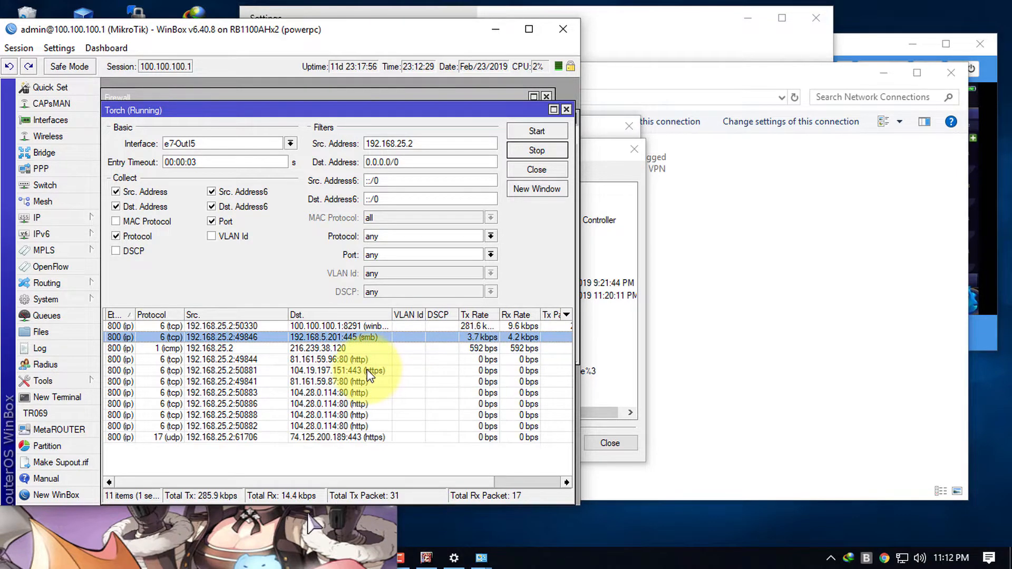
click(366, 381)
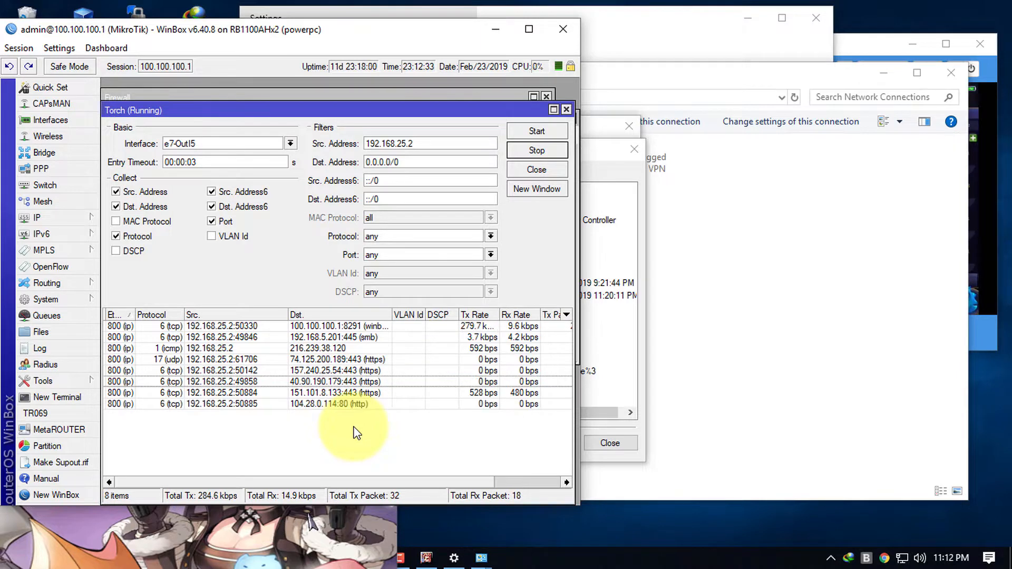
click(353, 325)
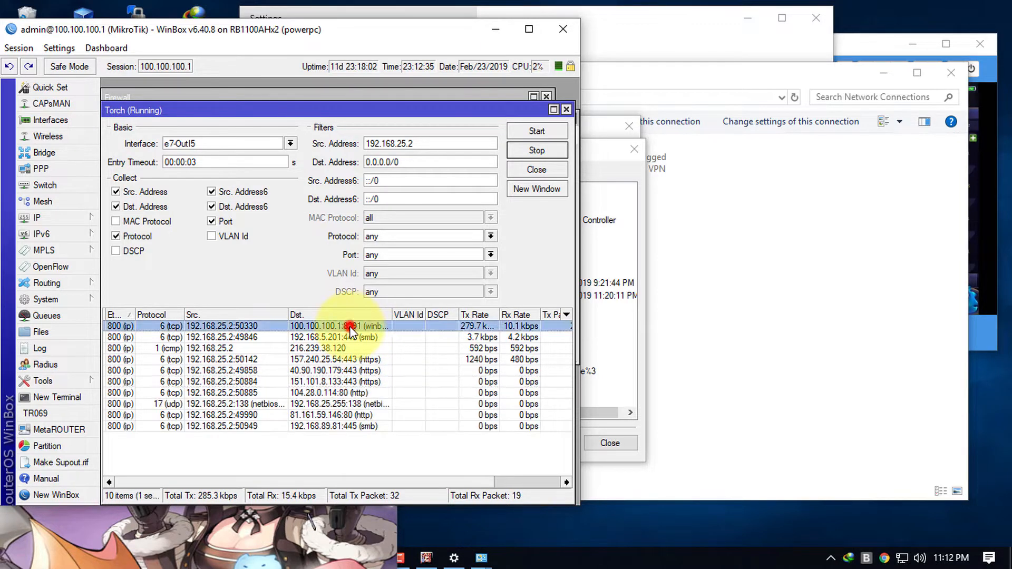
- Widen Torch's destination column to fit the full addresses and ports, and look through the captured services
double_click(395, 313)
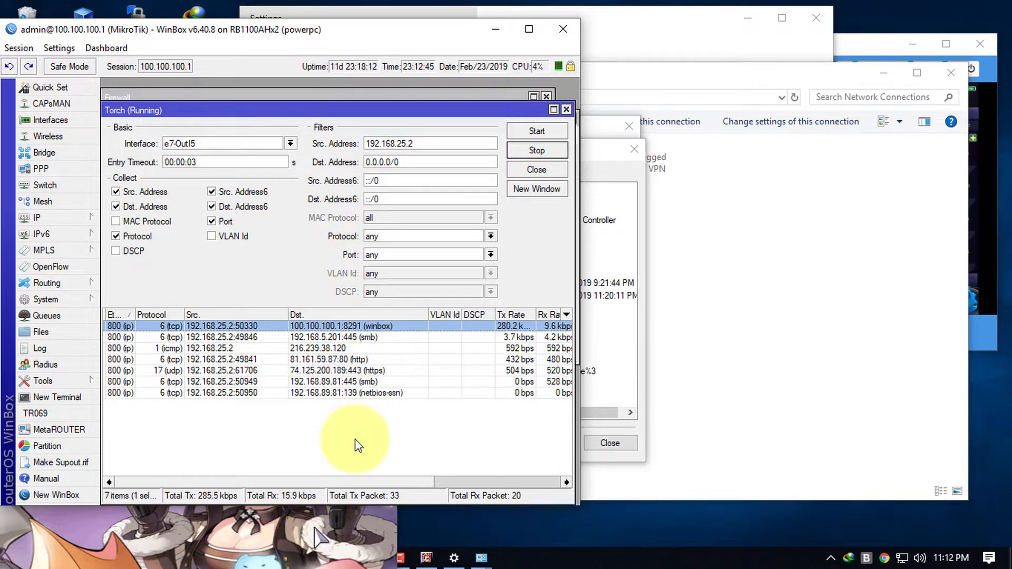
click(346, 338)
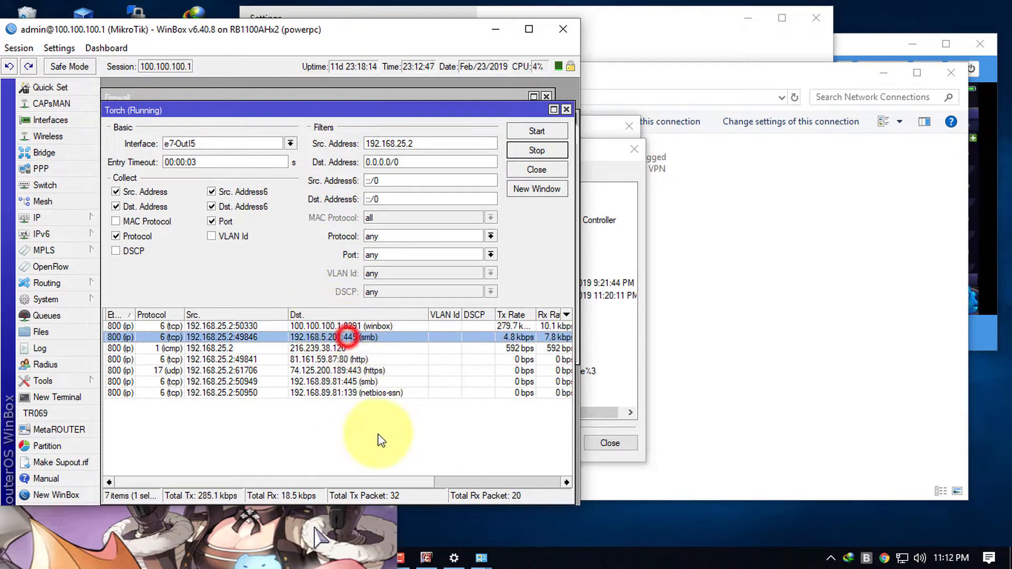
click(372, 370)
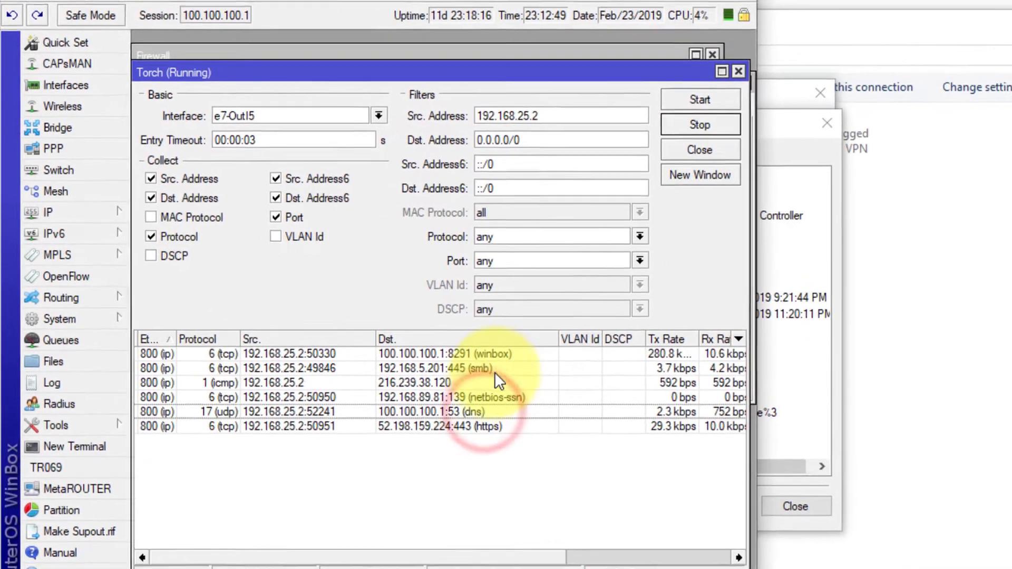
click(421, 378)
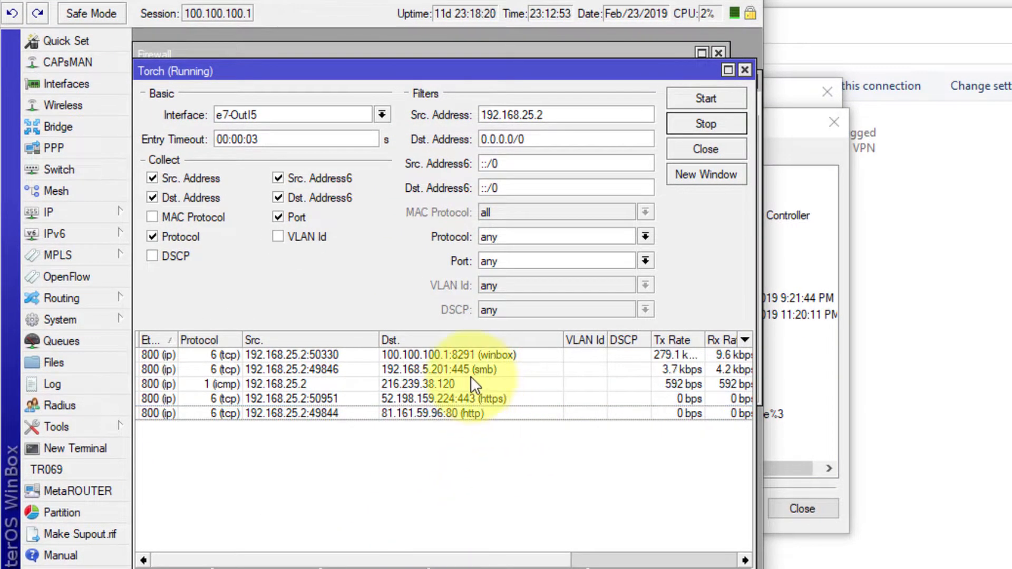
click(464, 411)
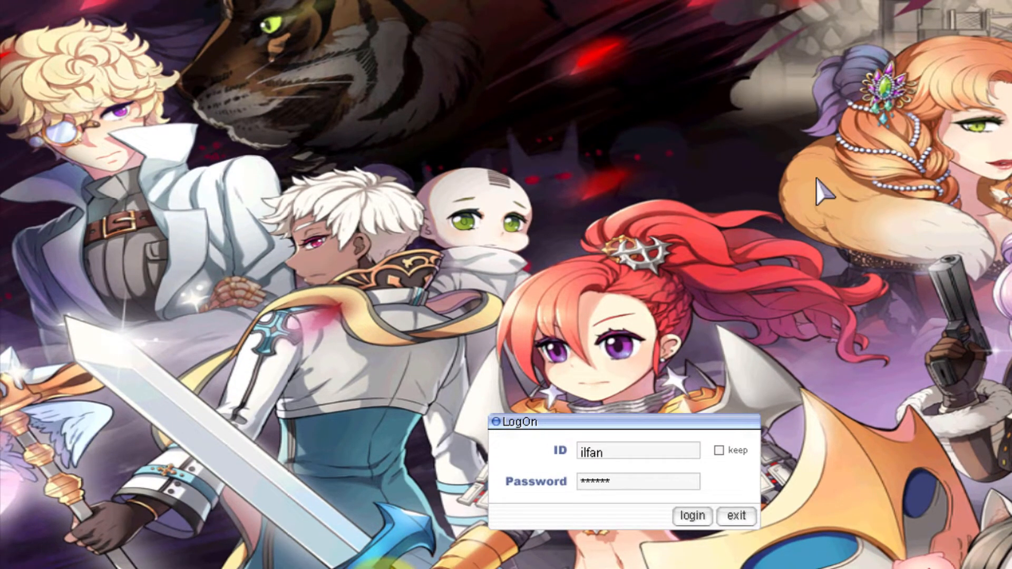
- Log in to the game with the filled-in account and check Torch for new destination entries during character selection
key(Return)
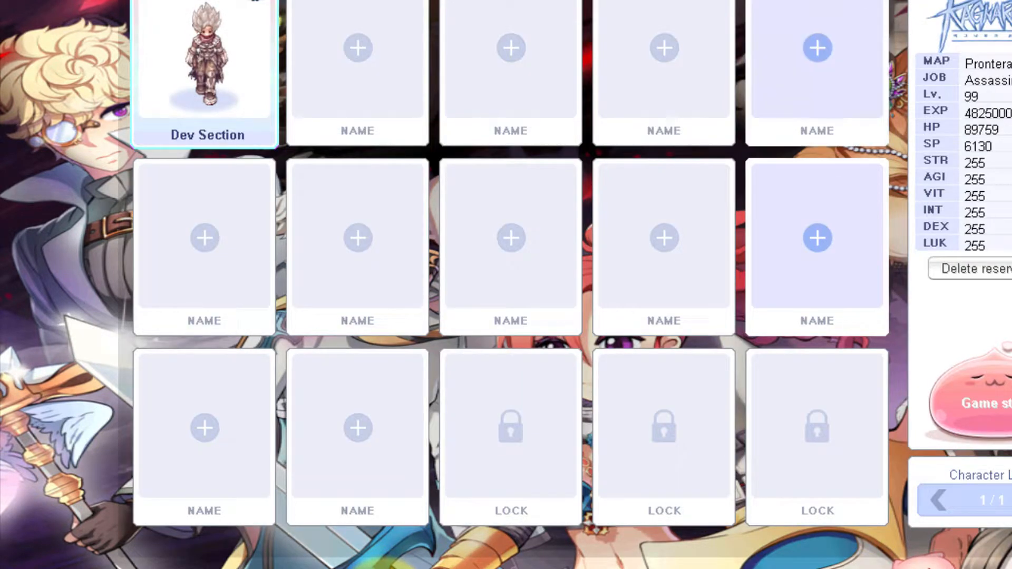
drag(758, 0, 829, 535)
click(490, 368)
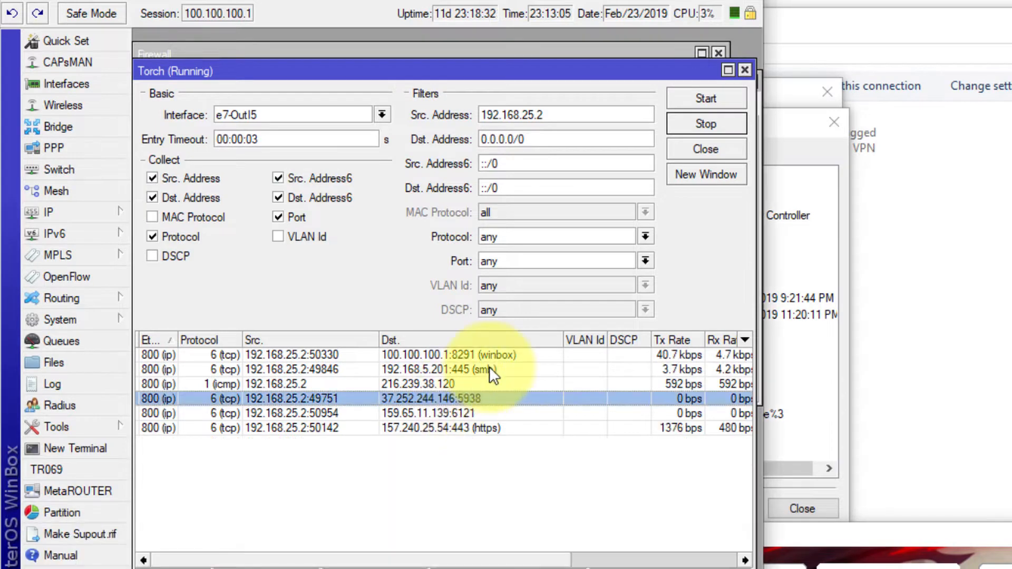
click(436, 417)
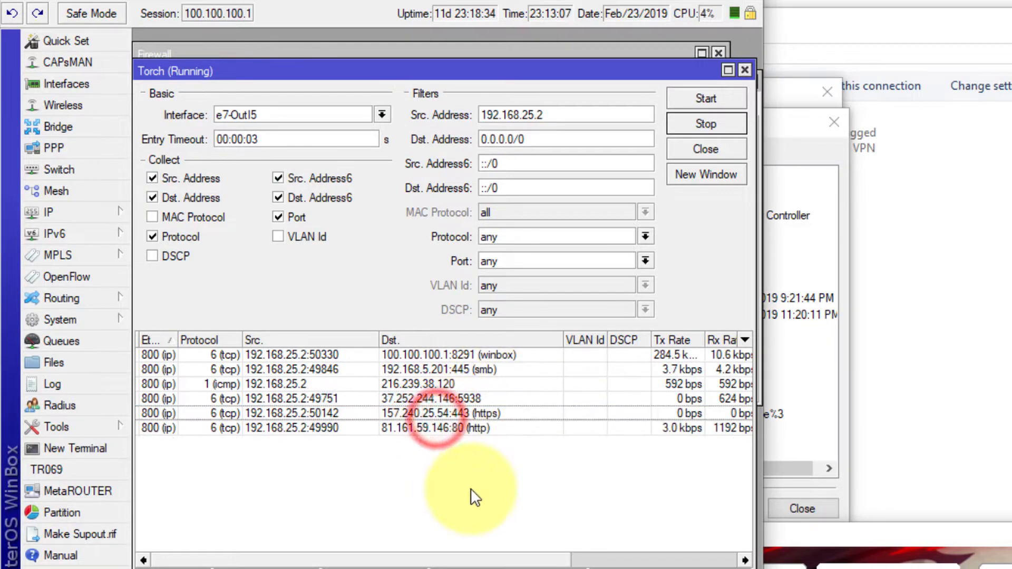
click(571, 375)
click(587, 352)
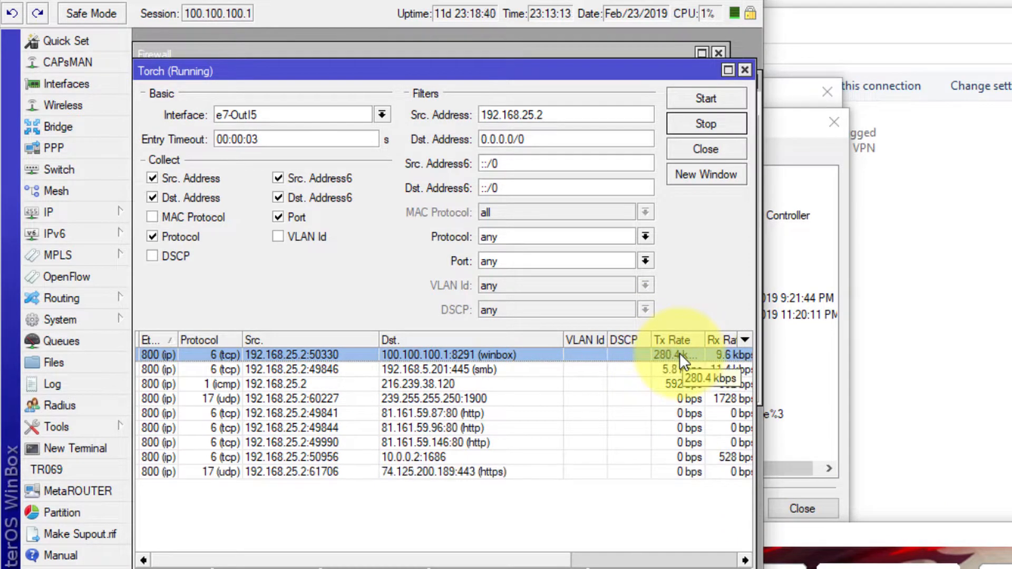
- Enter the game world with the existing Assassin Cross character, dismiss the announcement and walk around to generate traffic
drag(835, 532, 809, 0)
double_click(272, 113)
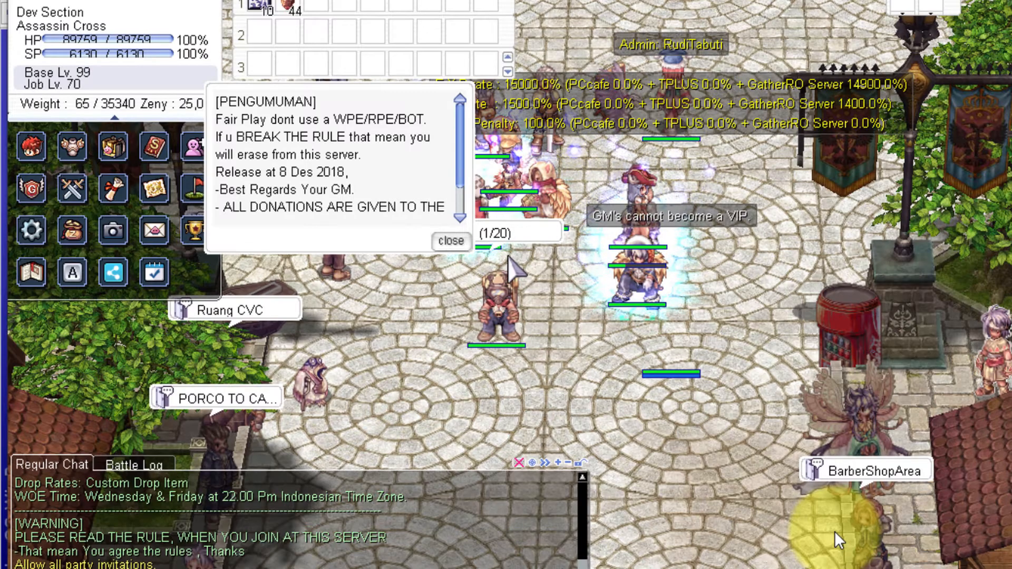
click(451, 241)
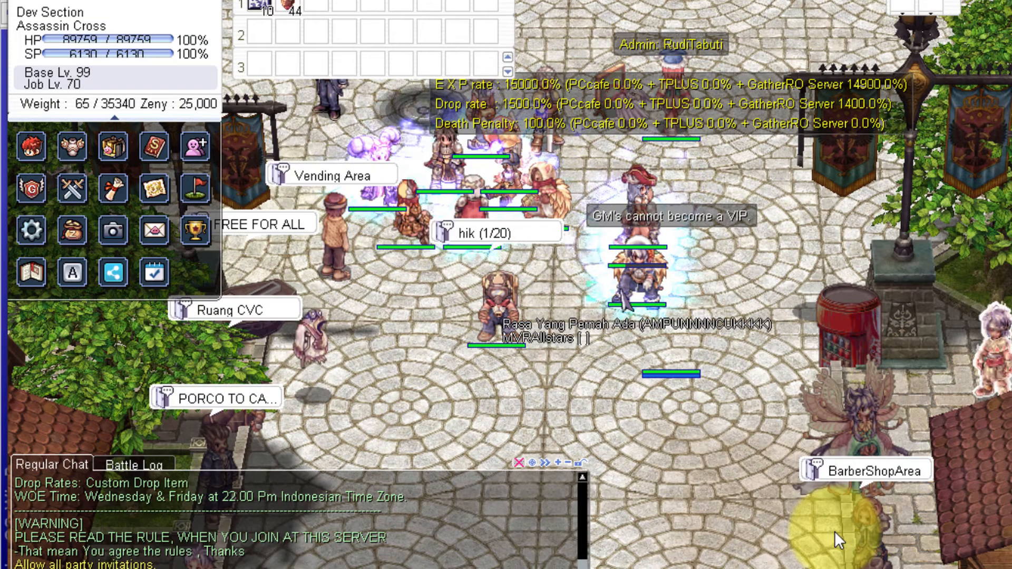
click(635, 287)
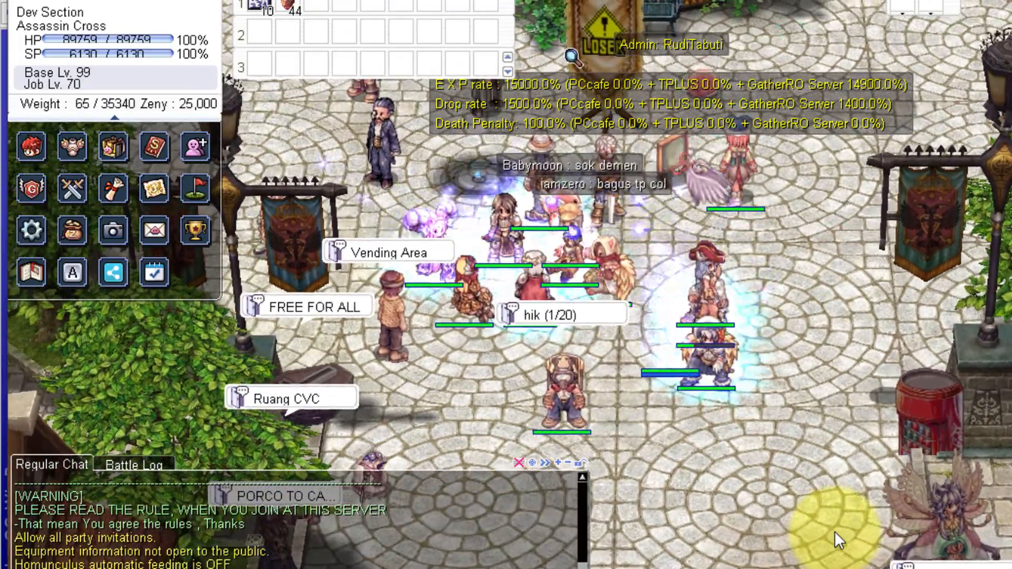
click(795, 380)
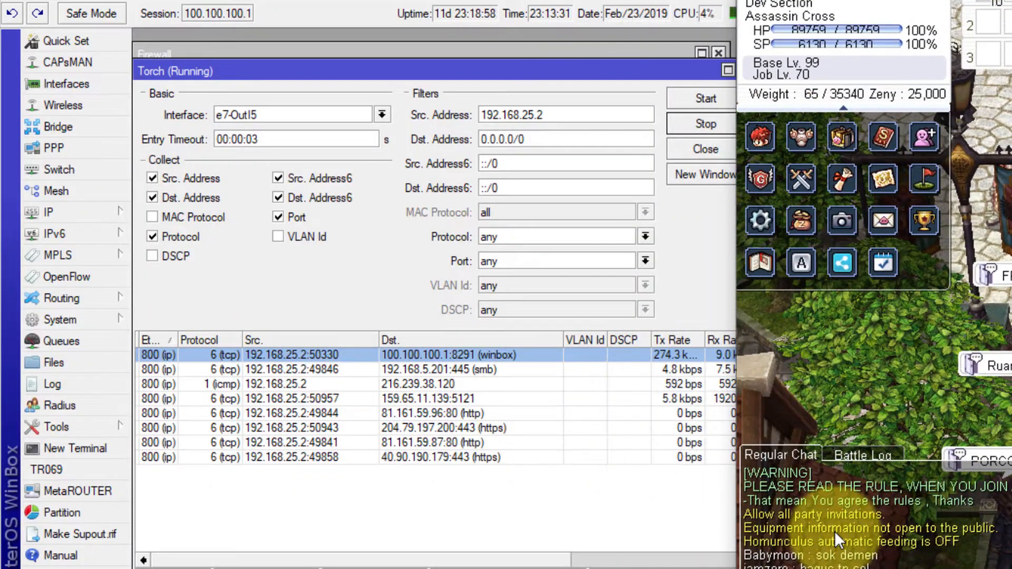
- Single out the game server connection 159.65.11.139:5121 in the Torch list
click(620, 383)
click(553, 426)
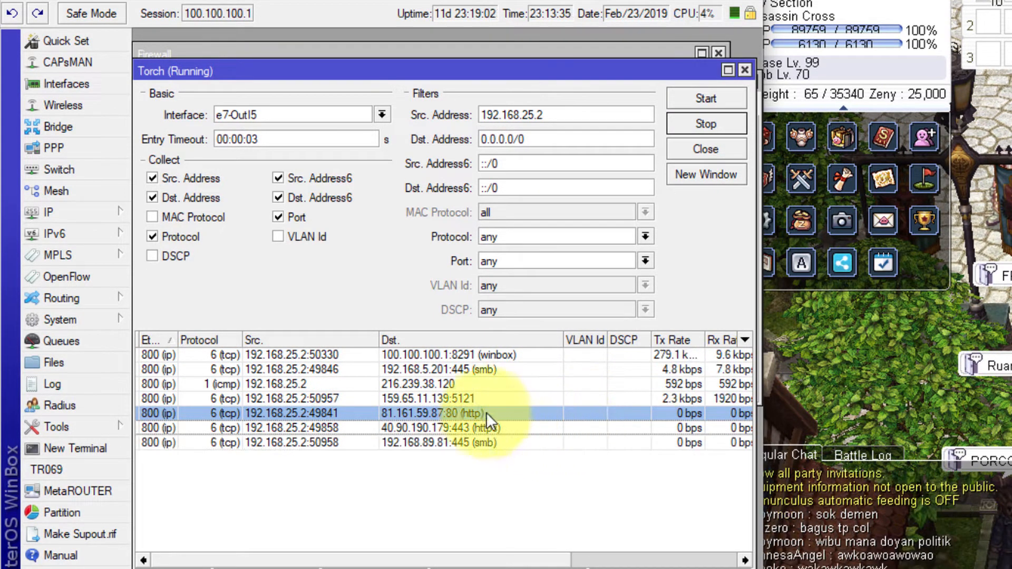
click(466, 394)
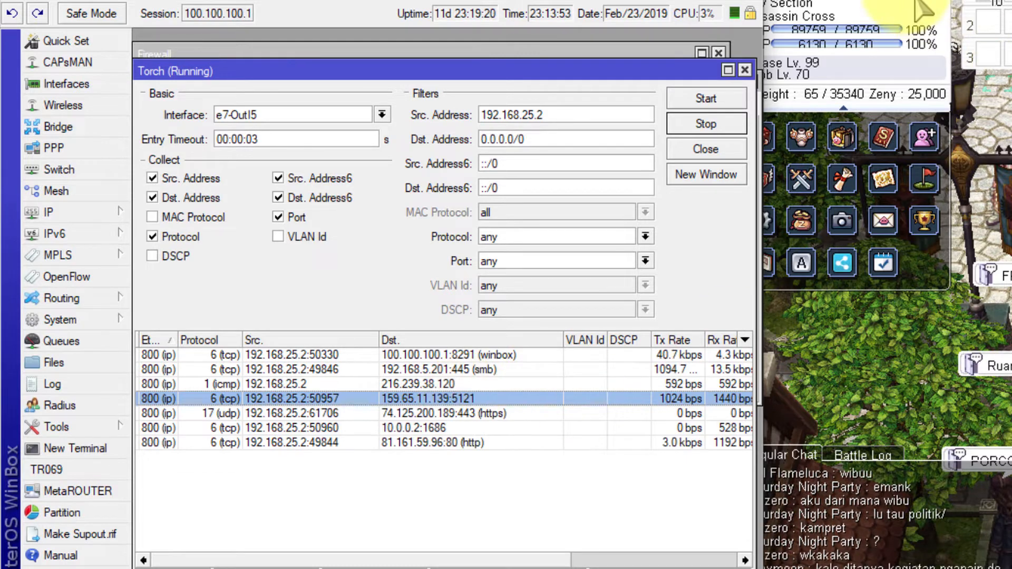
- Place the game window beside Torch so both are visible, and walk the character to generate game traffic
drag(822, 4, 885, 0)
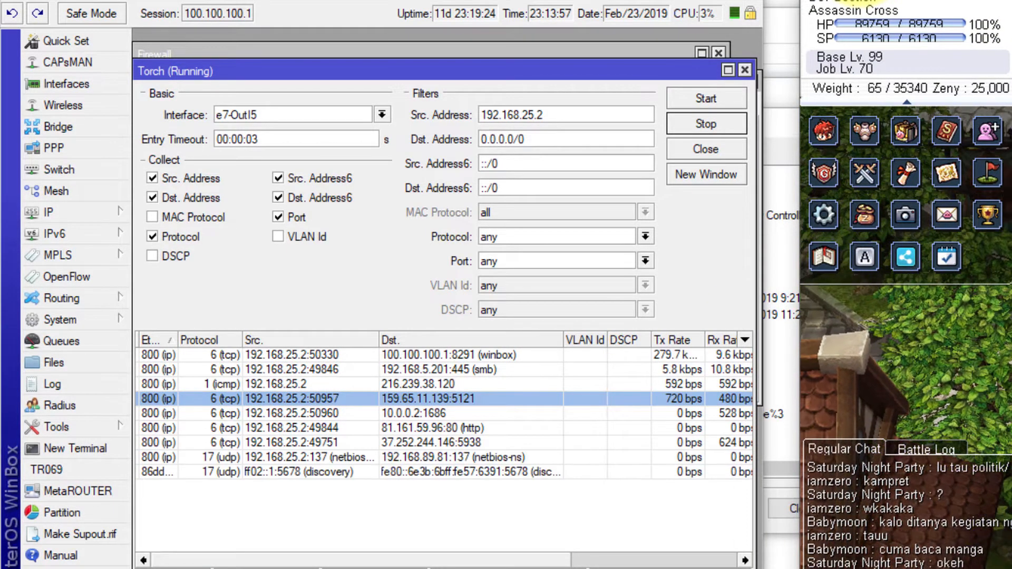
drag(1003, 0, 864, 0)
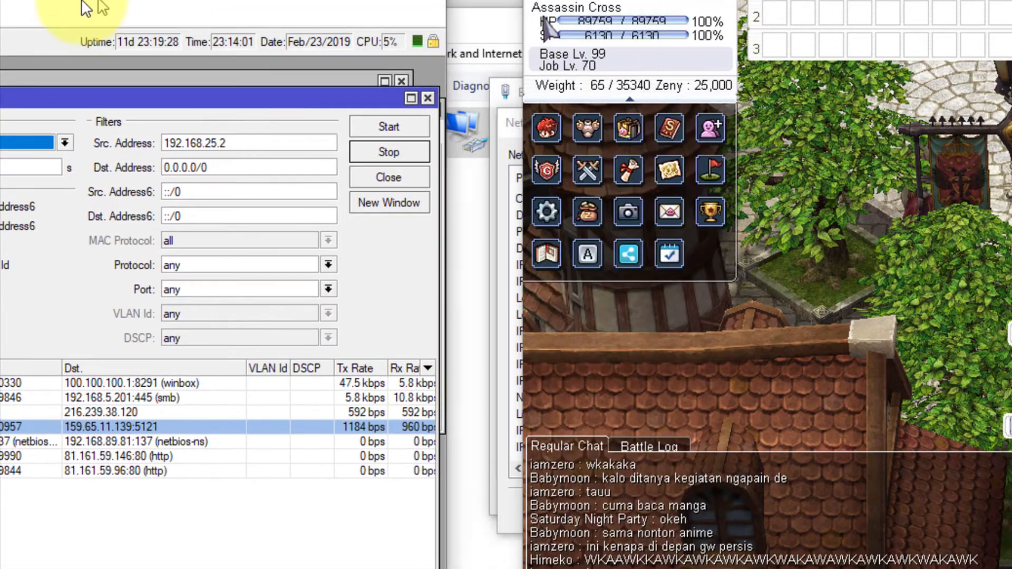
drag(546, 0, 454, 0)
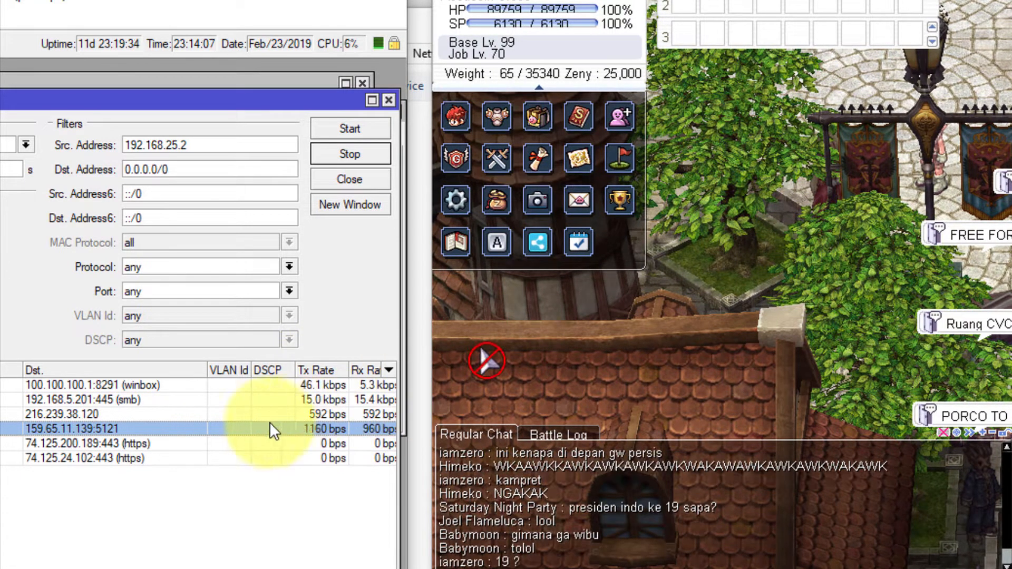
click(1001, 448)
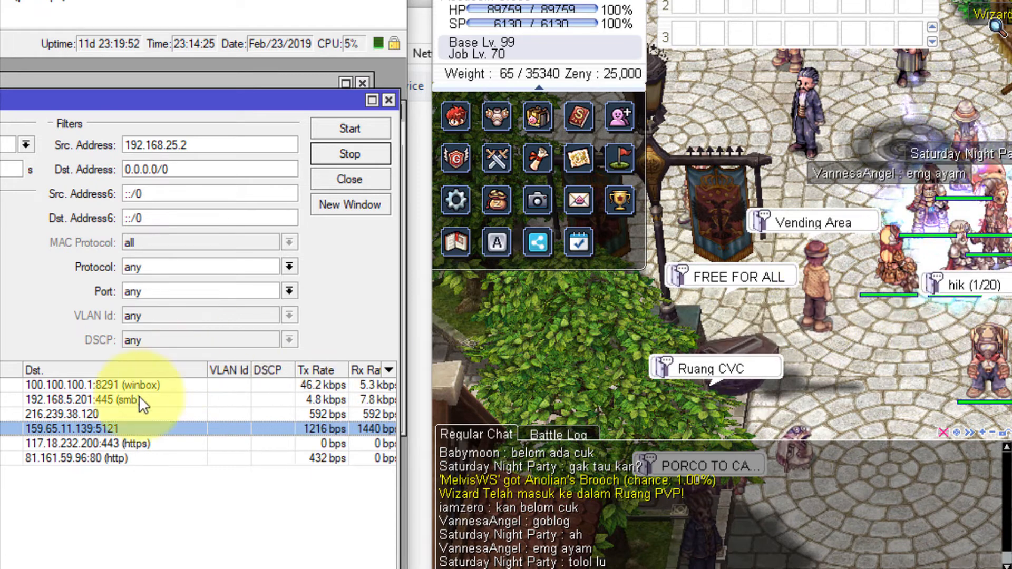
- Examine the non-game WinBox and SMB connections in the Torch list to tell them apart from the game traffic
click(150, 385)
click(153, 399)
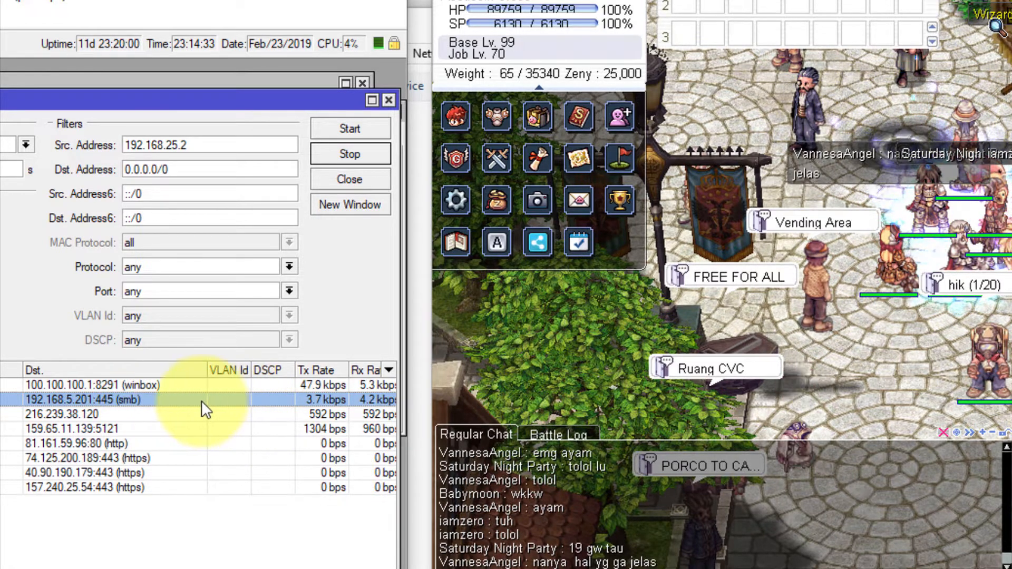
click(154, 399)
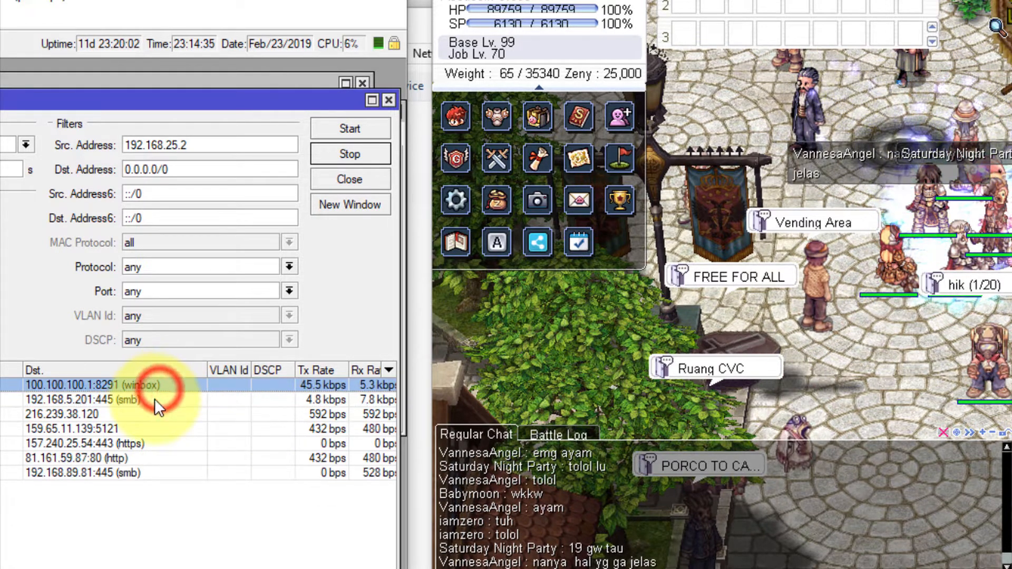
click(118, 387)
click(122, 394)
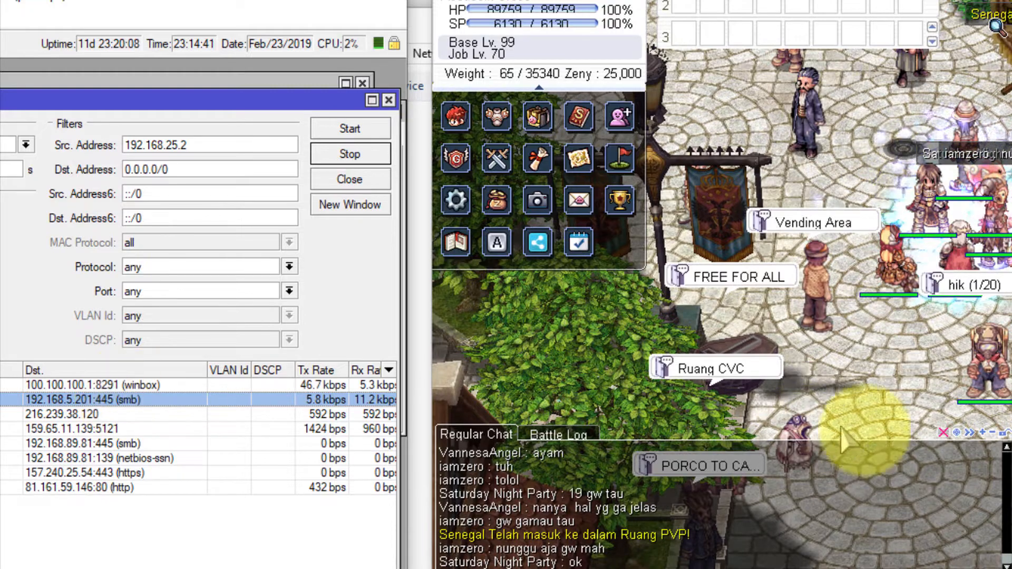
- Walk the character around while watching the traffic rates of the 159.65.11.139:5121 connection in Torch
click(564, 363)
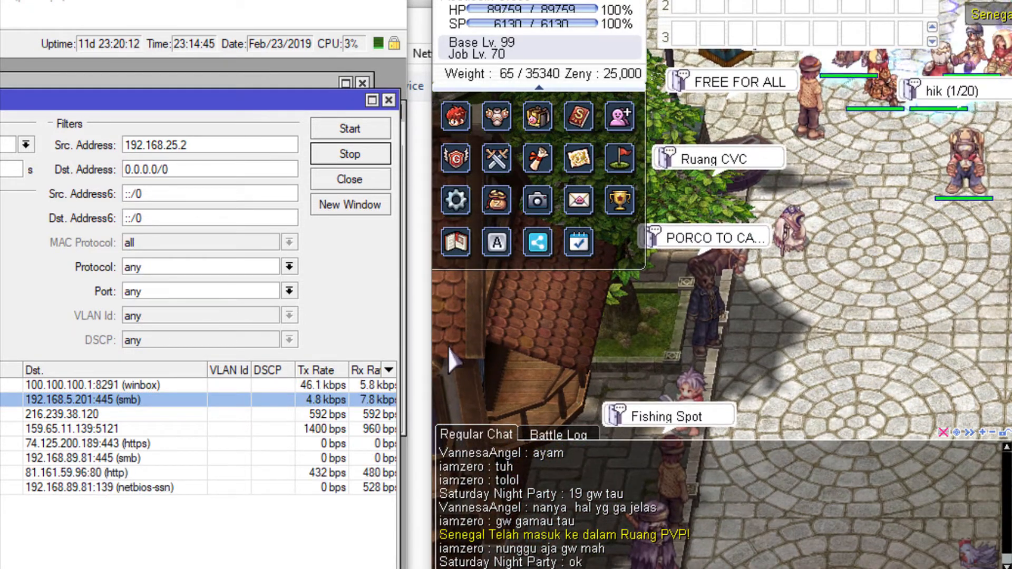
click(157, 430)
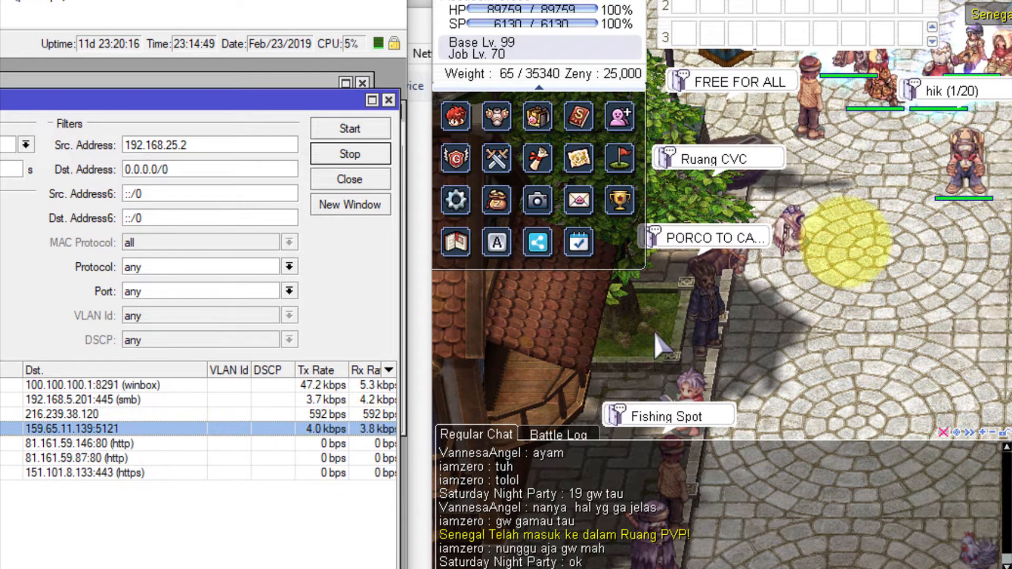
click(903, 287)
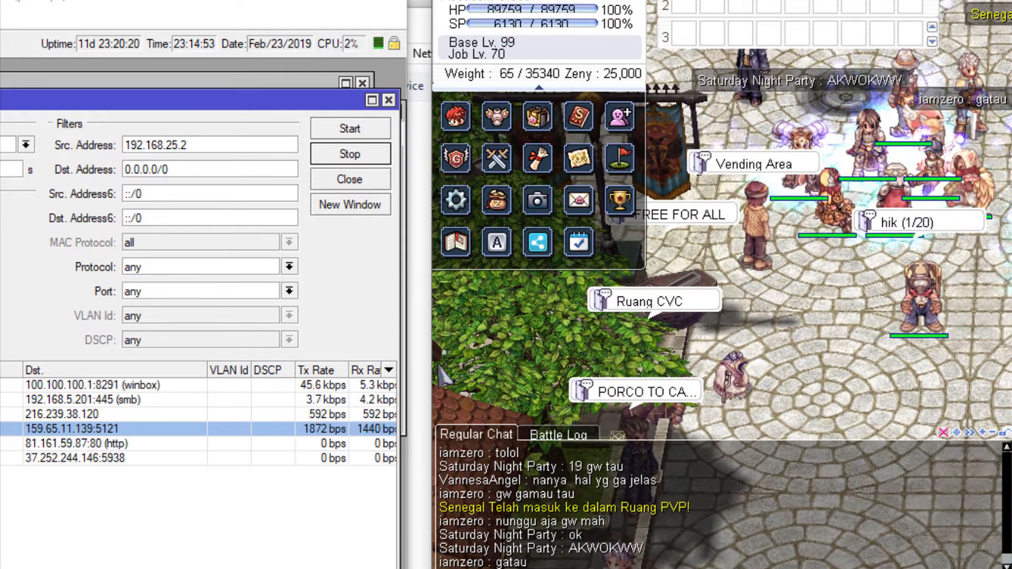
- Return to WinBox, maximize its window and close Torch to uncover the firewall's mangle rules
click(423, 41)
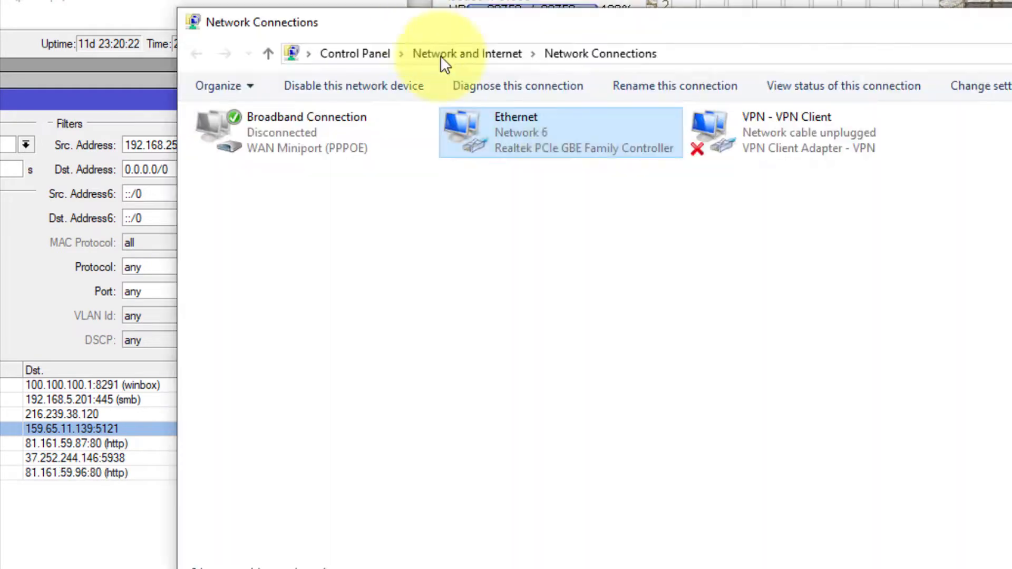
click(369, 568)
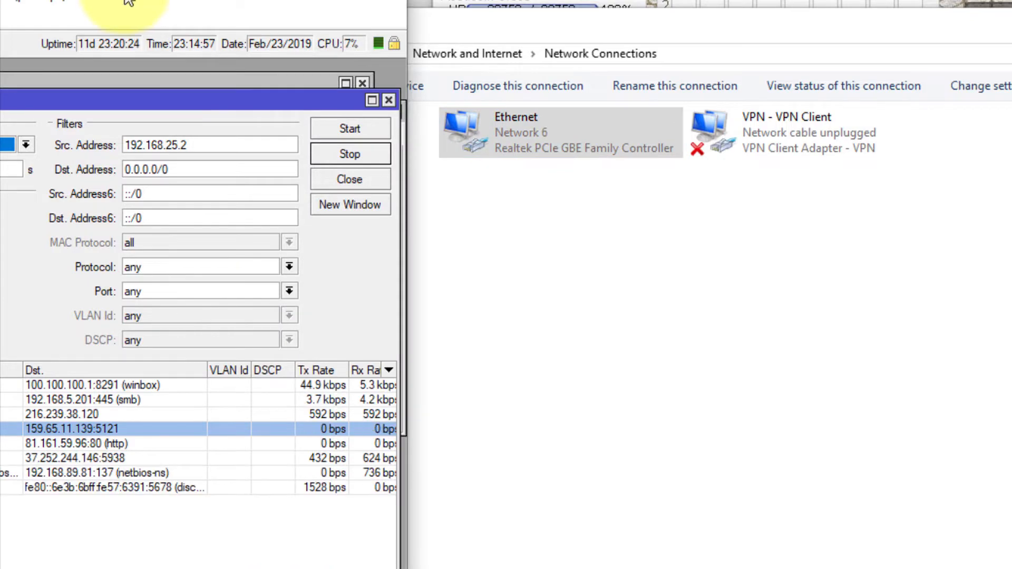
drag(140, 0, 689, 5)
double_click(688, 5)
click(936, 110)
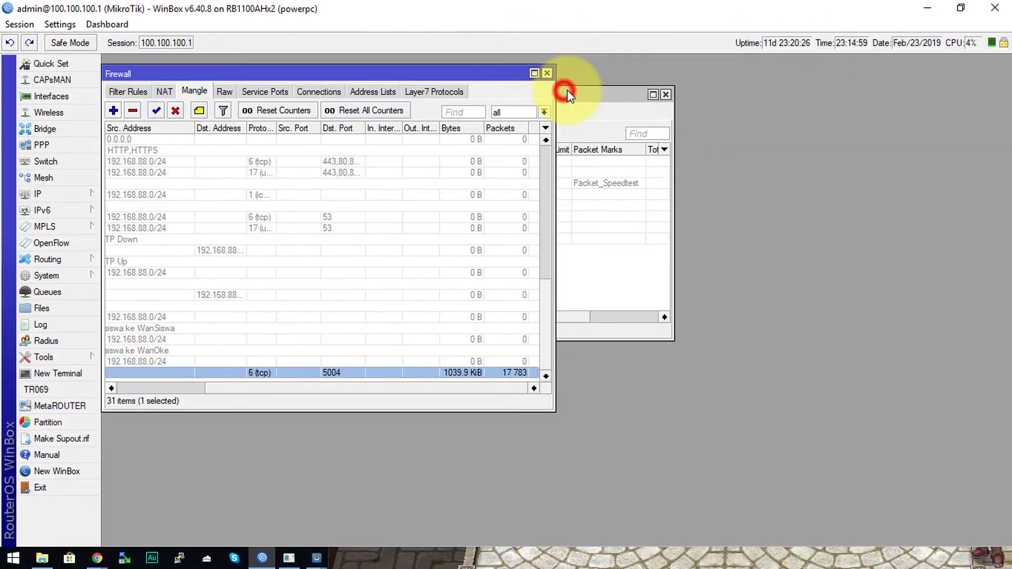
- Add 5121 to the destination ports of the TCP mangle rule for port 5004 and save the rule
double_click(352, 370)
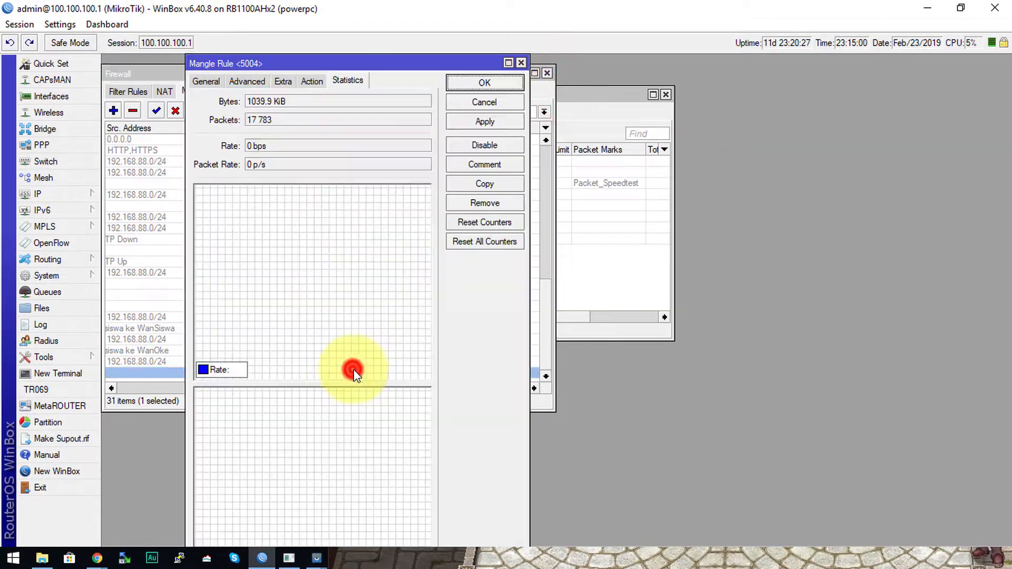
click(207, 85)
click(332, 203)
text(,5121)
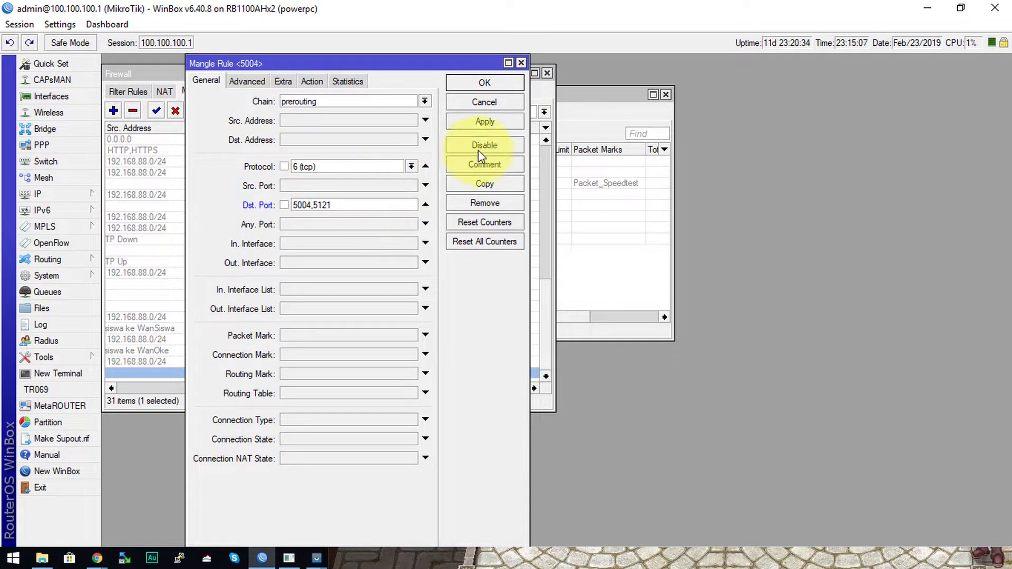
click(487, 83)
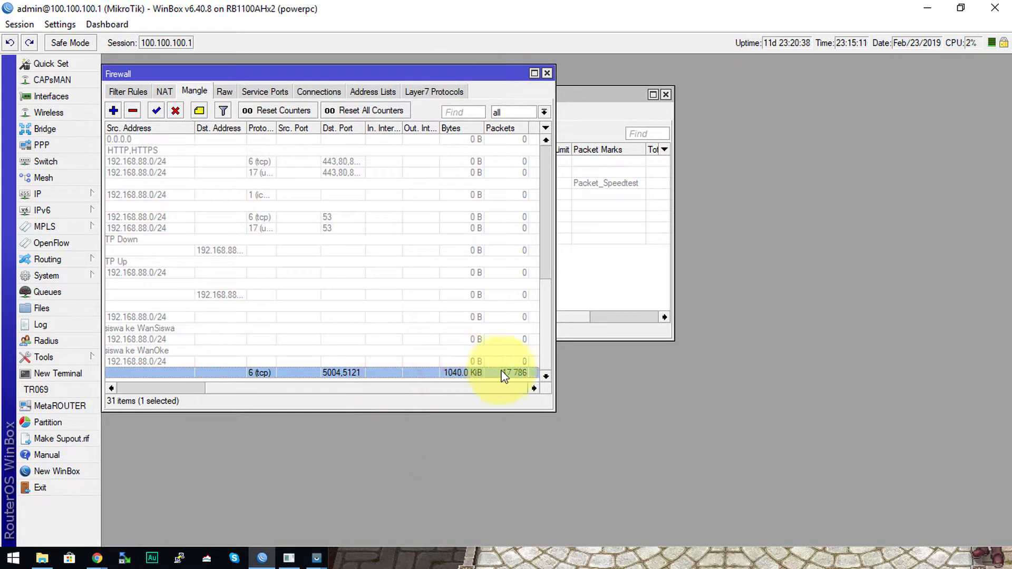
- Remove 5121 from the last mangle rule so its destination port is only 5004, and save it
double_click(366, 373)
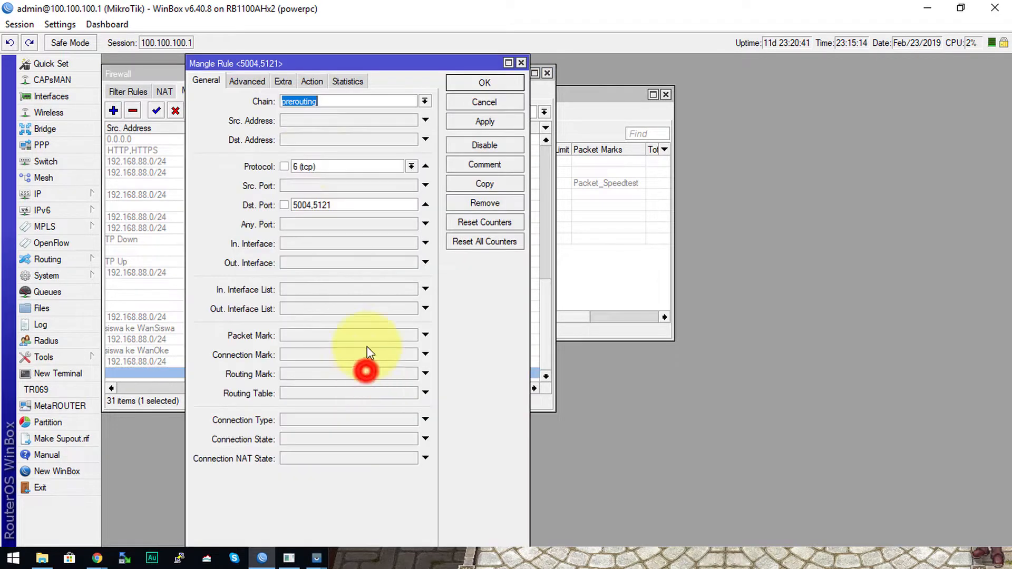
double_click(316, 204)
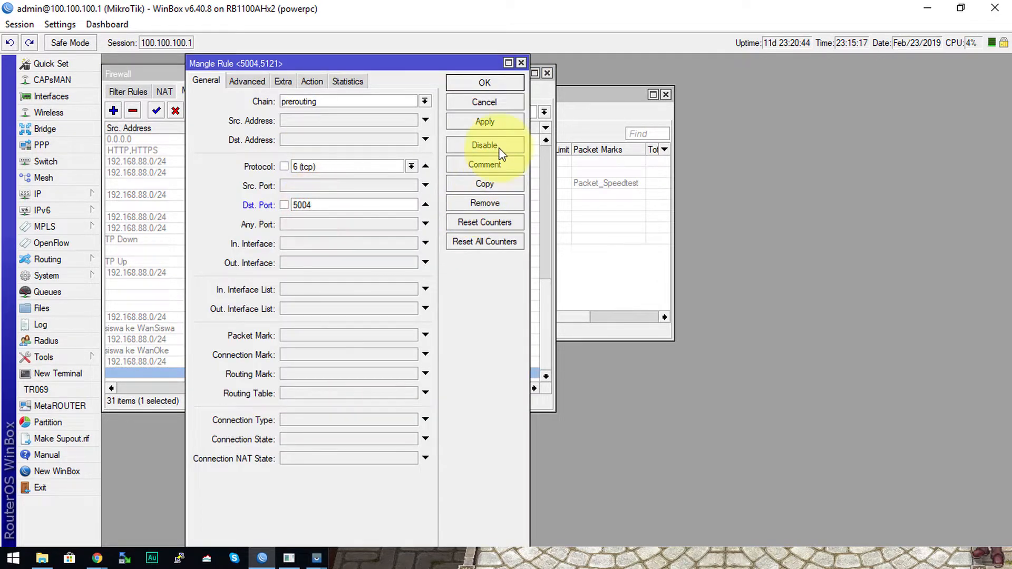
click(485, 82)
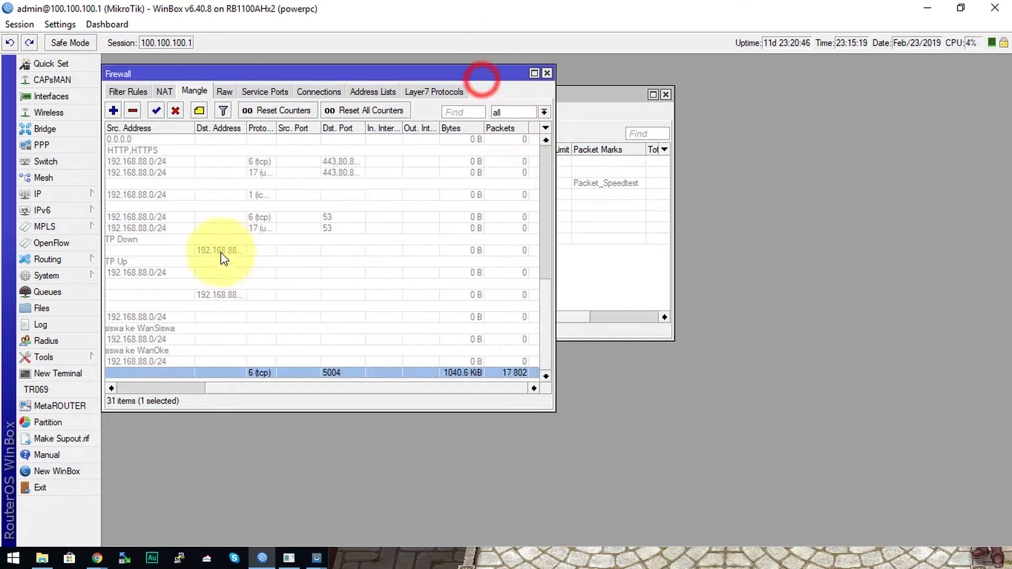
- Start a new prerouting mangle rule with protocol 6 (tcp) and move its dialog clear of the rule list
click(113, 110)
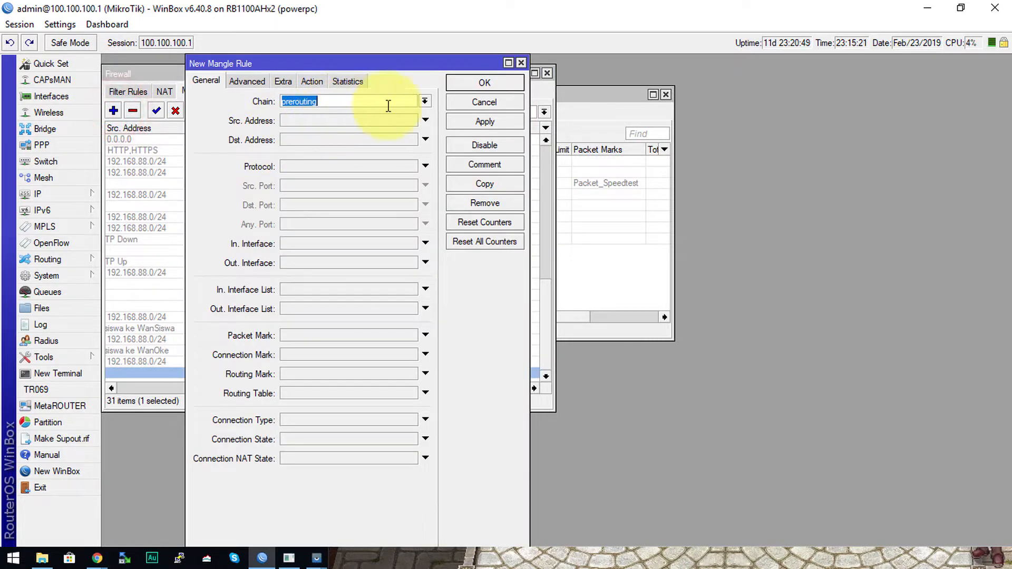
click(323, 165)
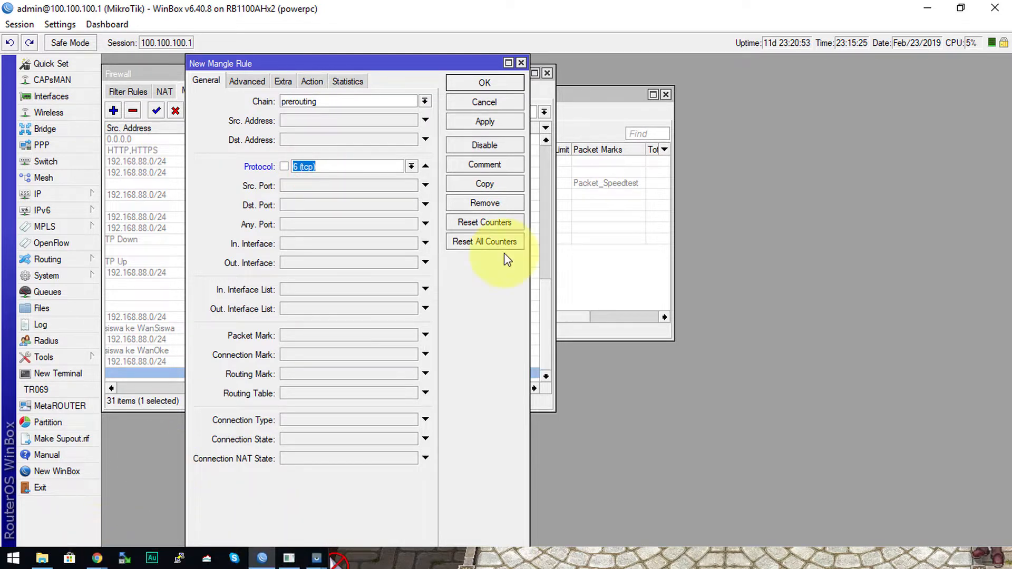
drag(412, 61, 716, 62)
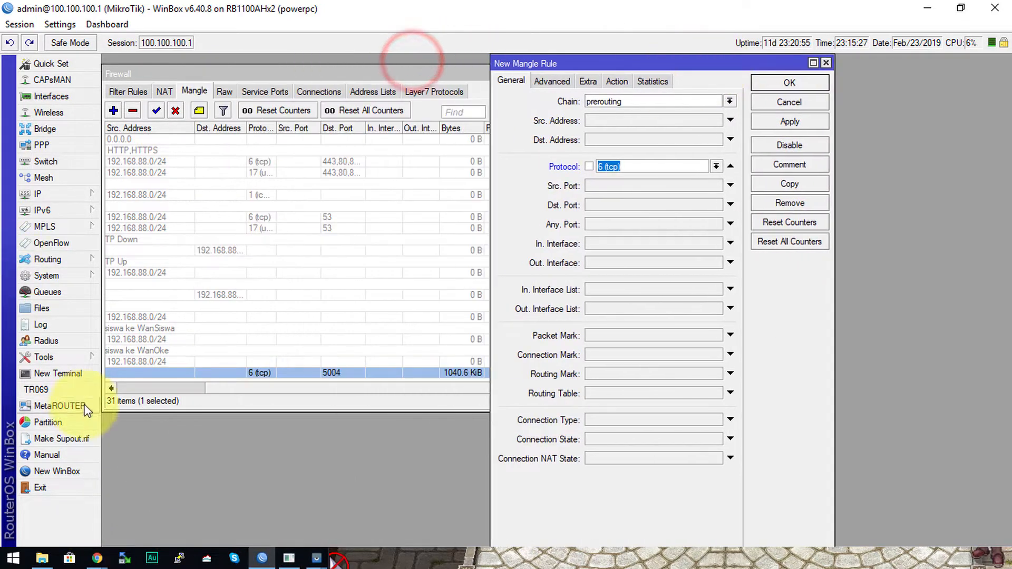
- Reopen Torch beside the new rule, start the capture and select the 159.65.11.139:5121 connection
click(86, 360)
click(147, 488)
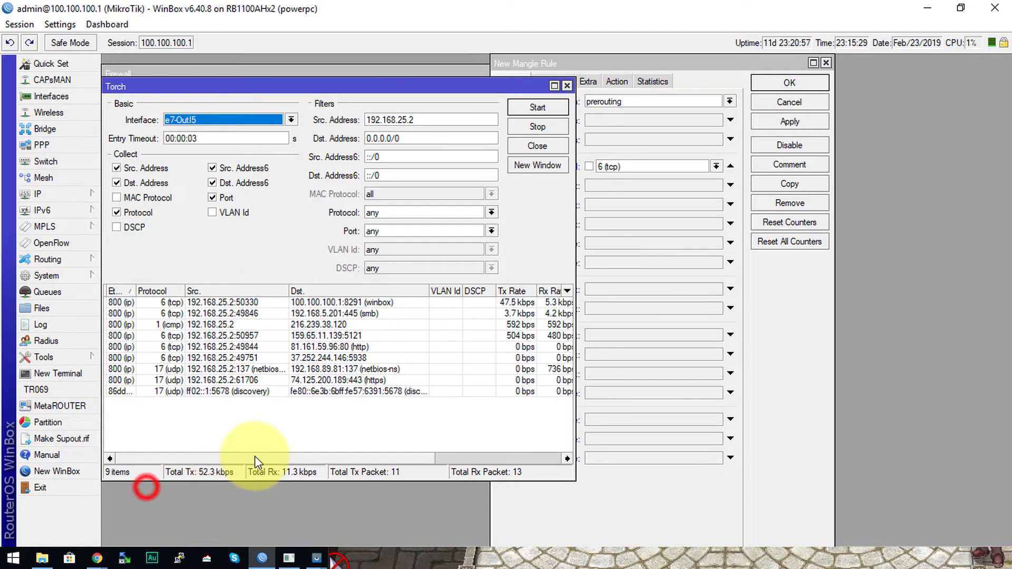
click(518, 106)
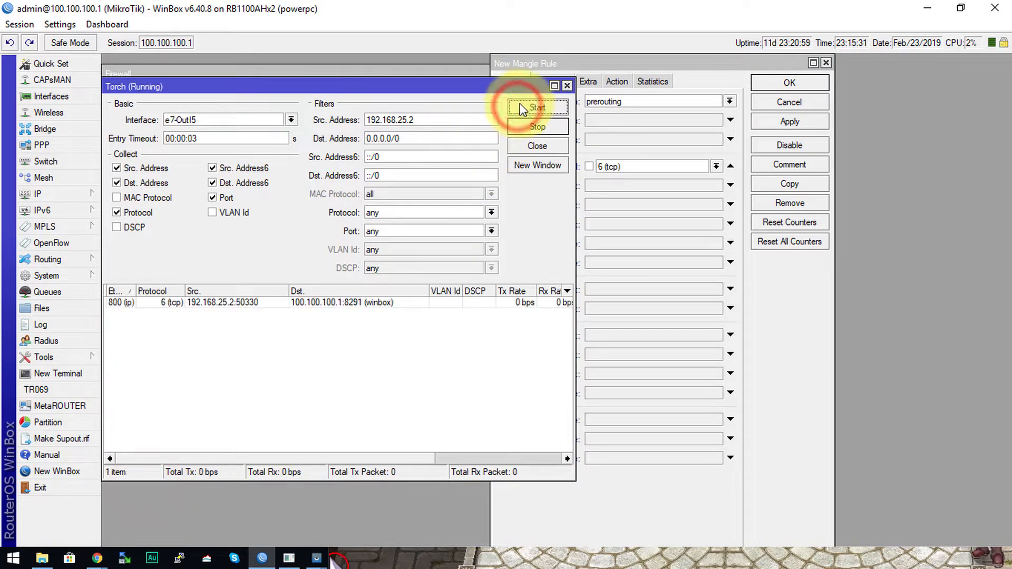
click(355, 348)
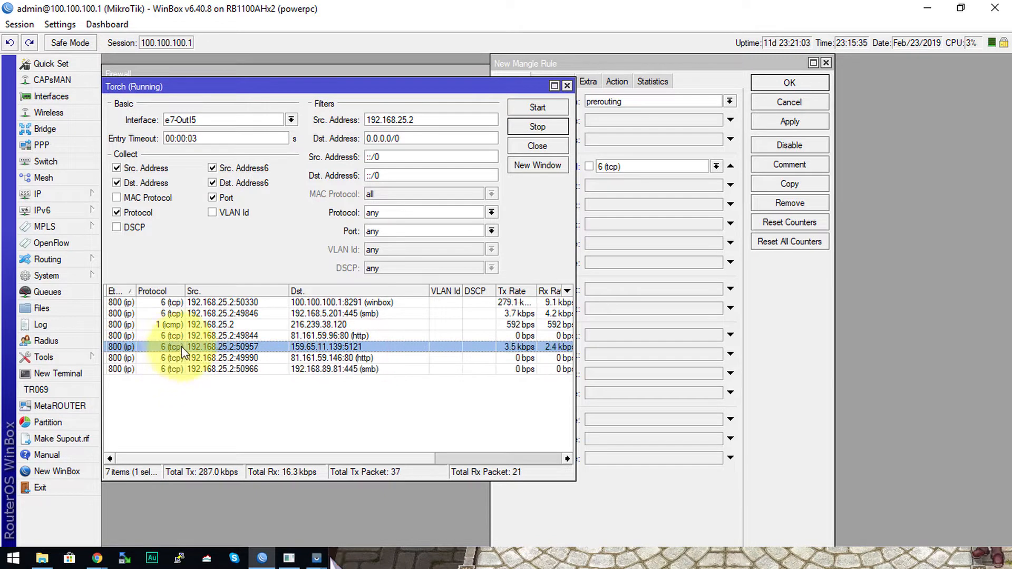
- Keep TCP as the new mangle rule's protocol and set its destination port to 5121
click(710, 165)
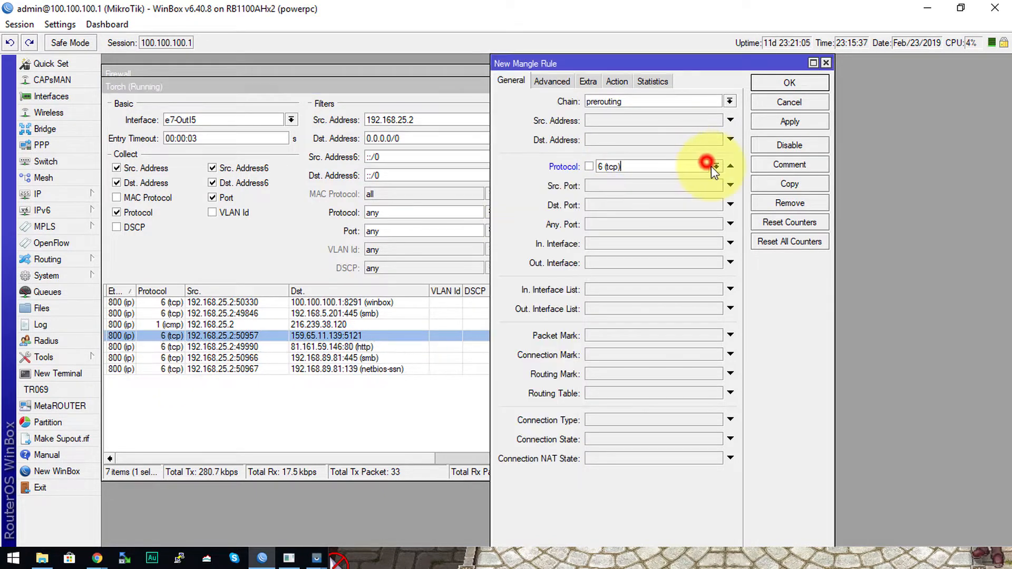
click(715, 166)
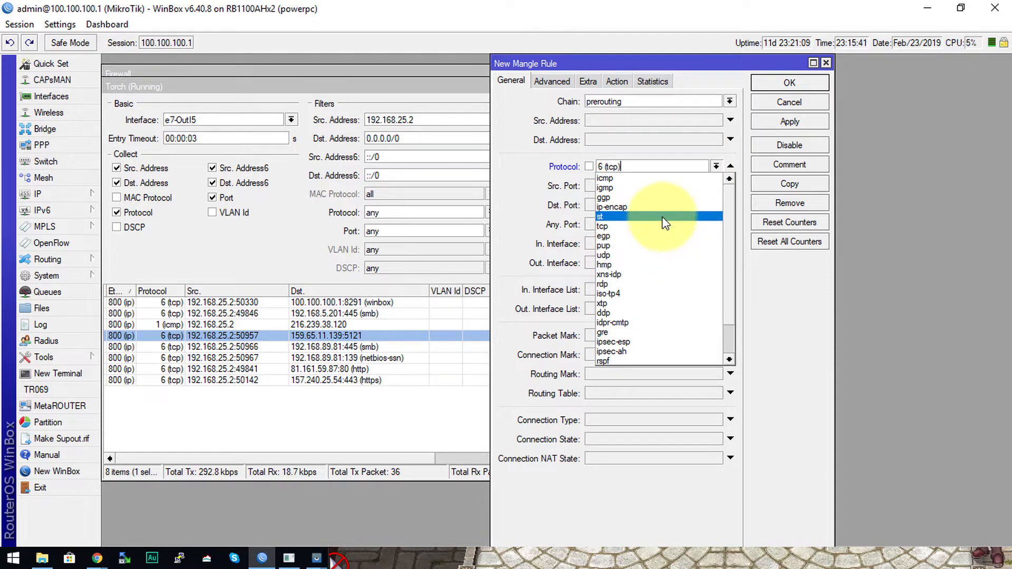
click(543, 203)
click(638, 204)
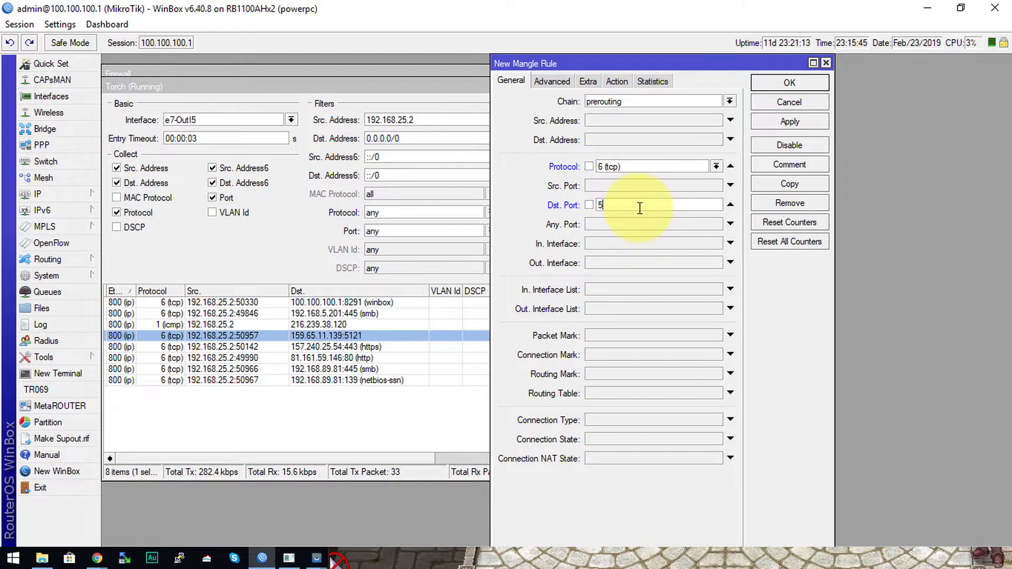
text(121)
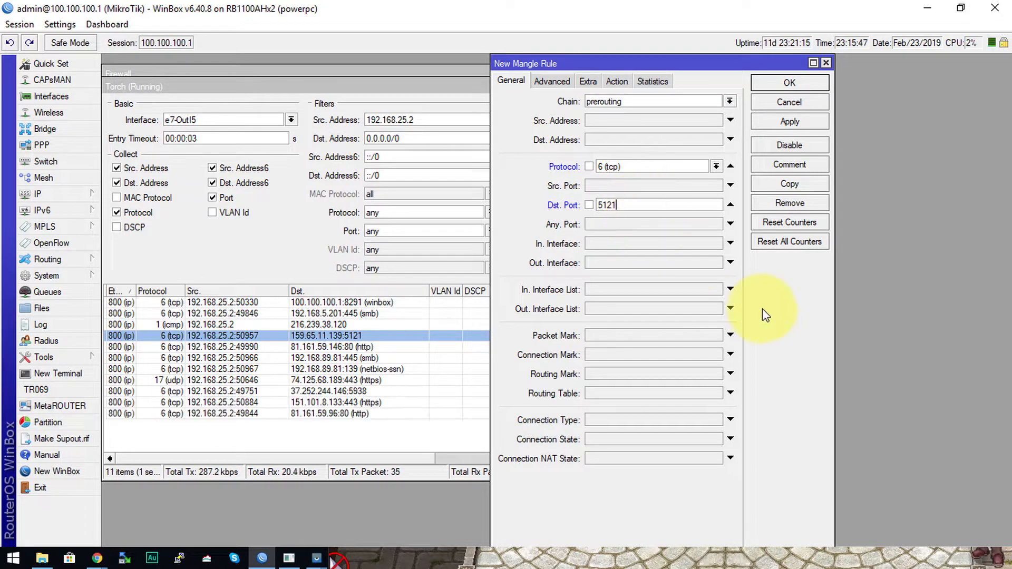
- Set the new rule's action to mark packet with the new packet mark RagnarokPort
click(616, 81)
click(624, 103)
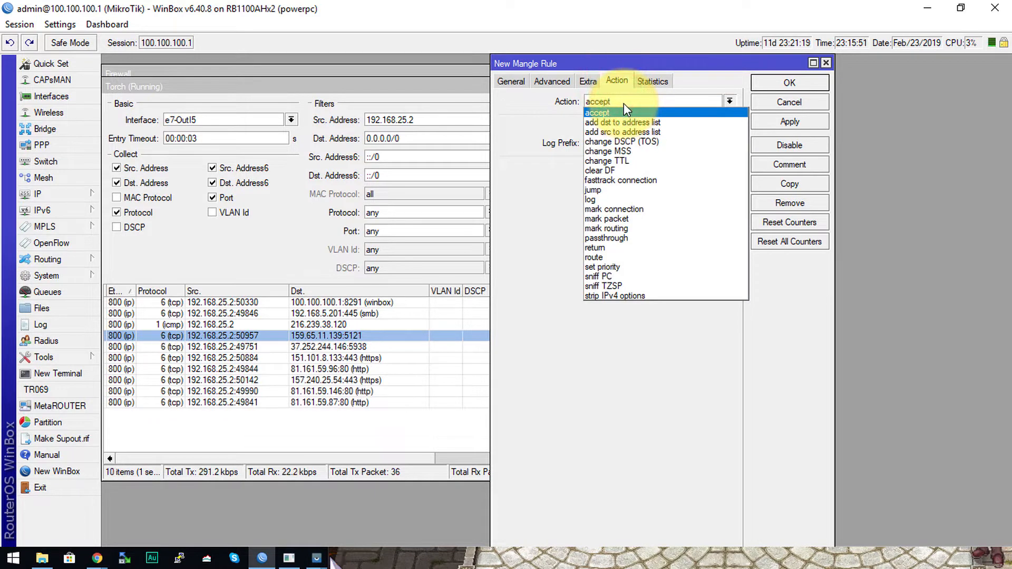
click(615, 219)
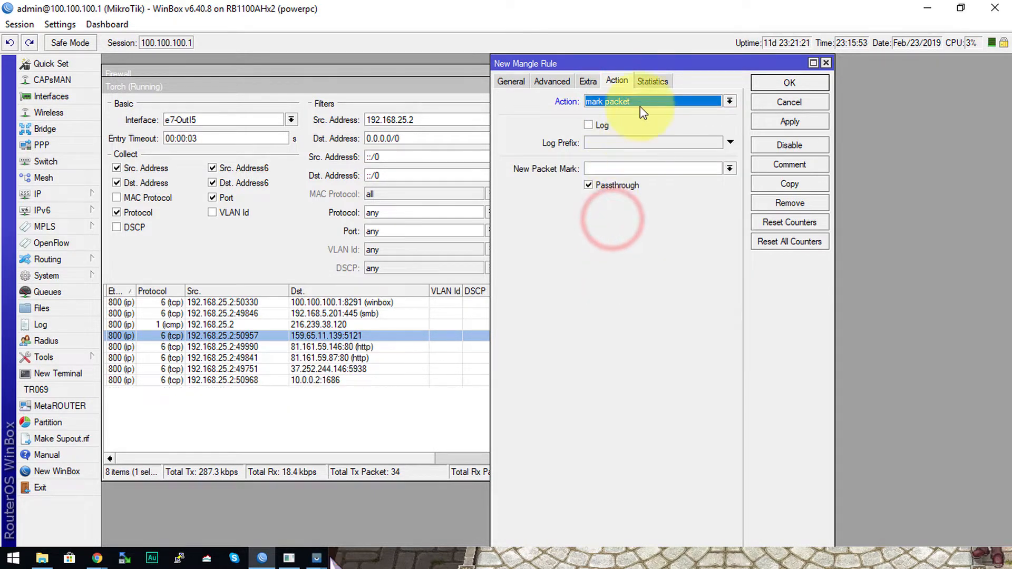
click(638, 169)
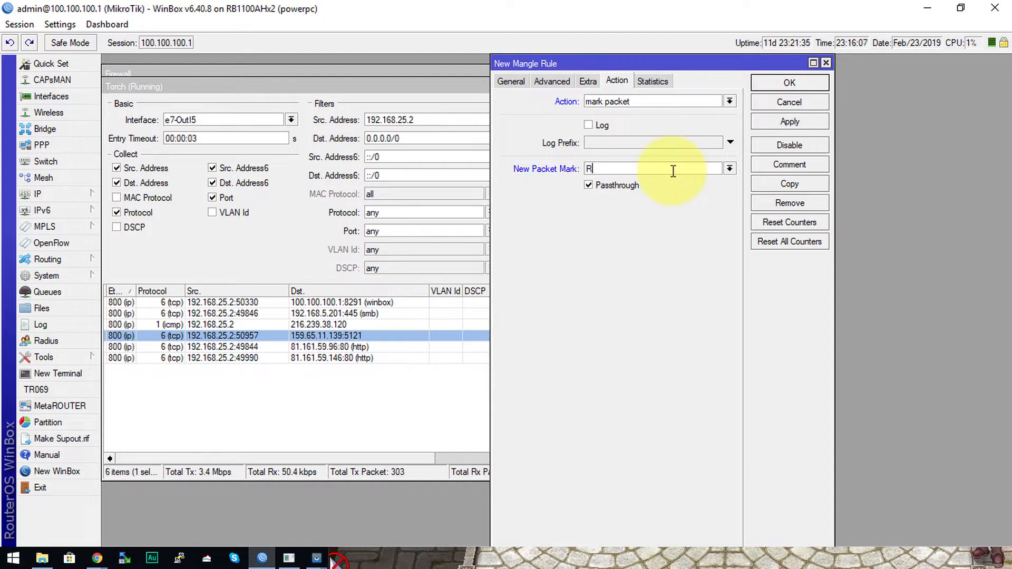
text(agnarokPort)
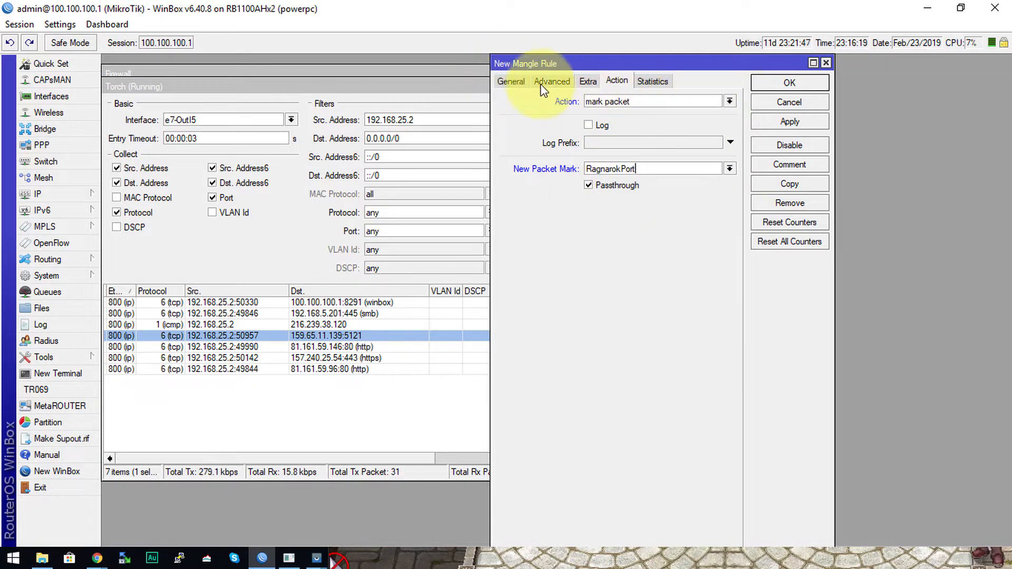
- Review the general and action settings of the port 5121 rule, then apply and save it
click(511, 82)
click(617, 81)
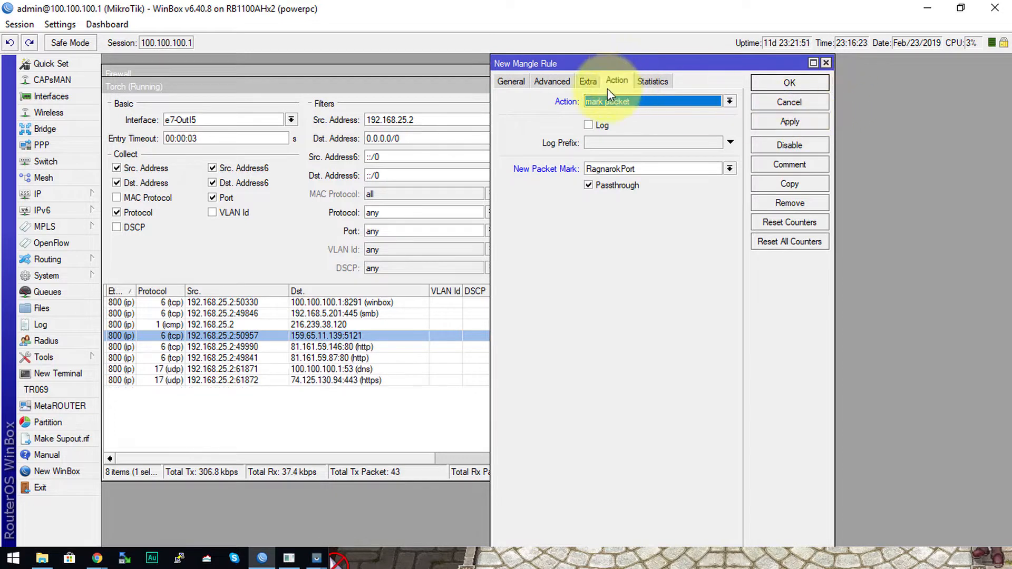
click(507, 81)
click(790, 121)
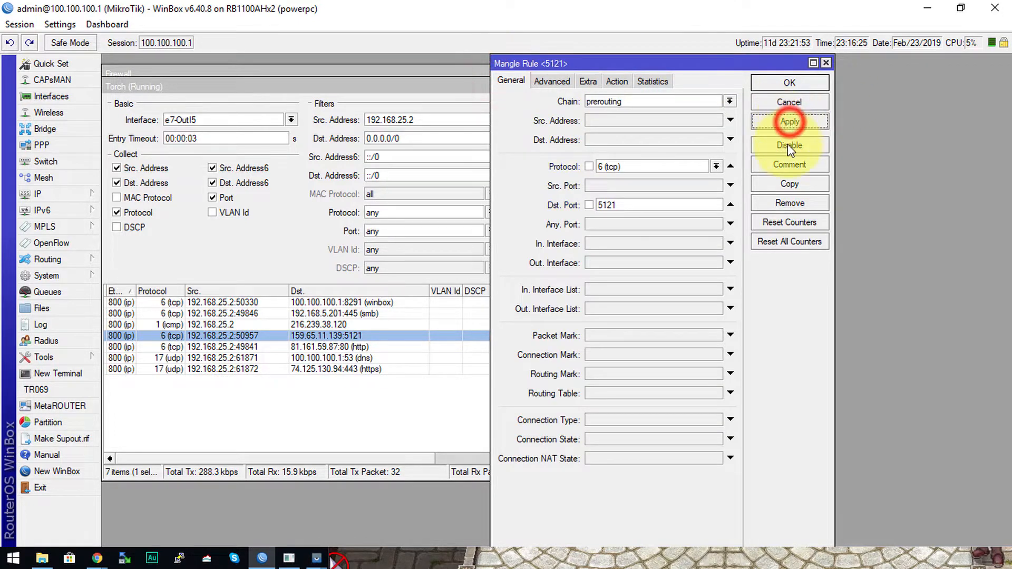
click(616, 81)
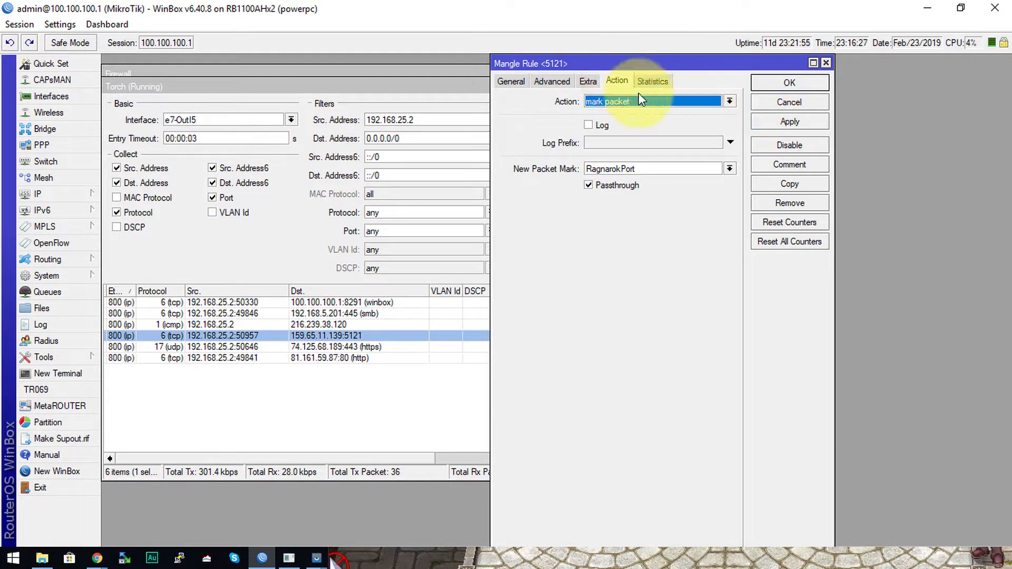
click(512, 81)
click(779, 84)
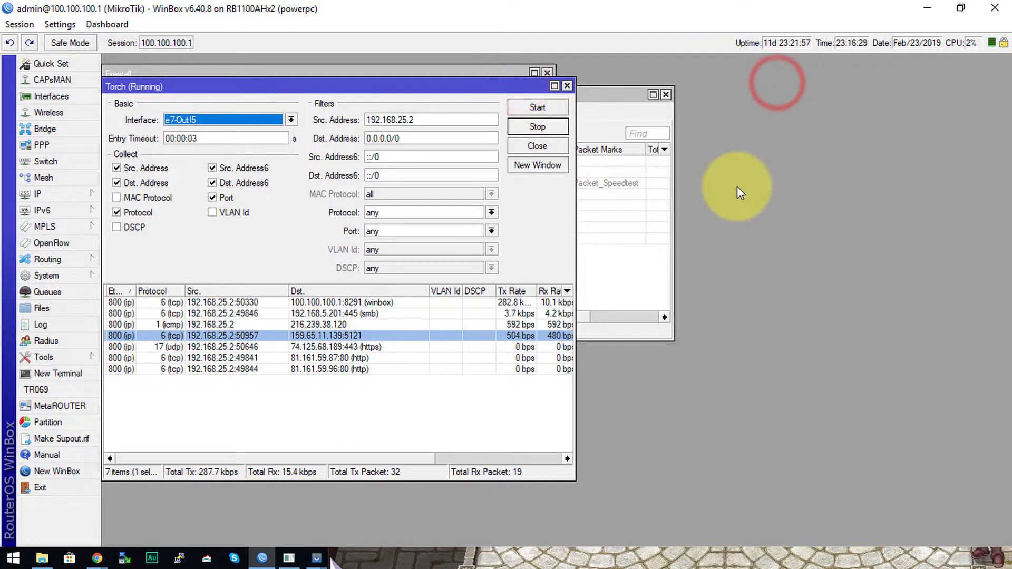
- Move Torch clear of the mangle list and select the port 5121 rule to check its byte and packet counters
click(627, 310)
drag(161, 86, 630, 76)
click(413, 362)
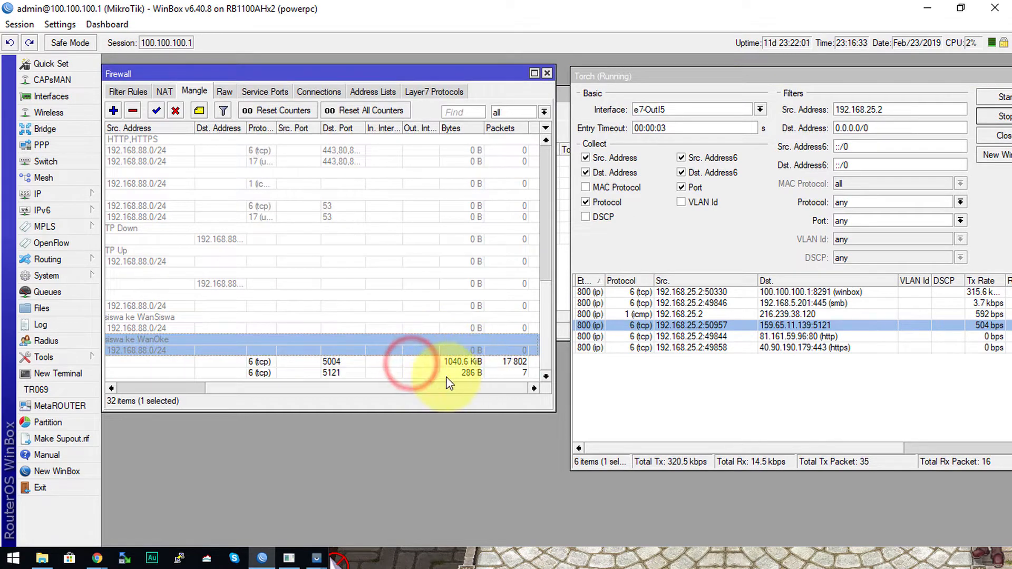
click(428, 376)
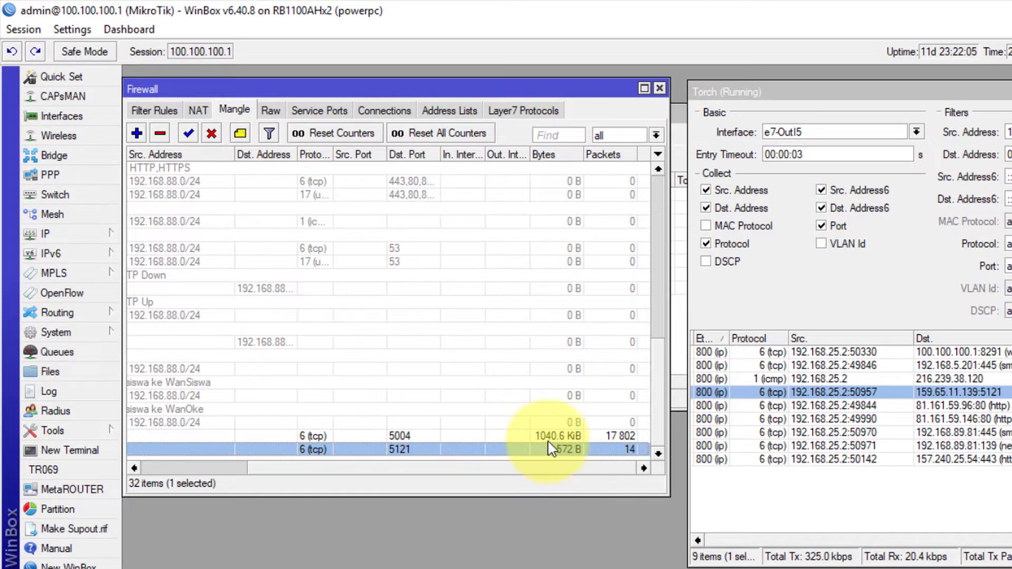
- Bring up the game window and place it beside the mangle list so the rule counters can be watched
click(532, 567)
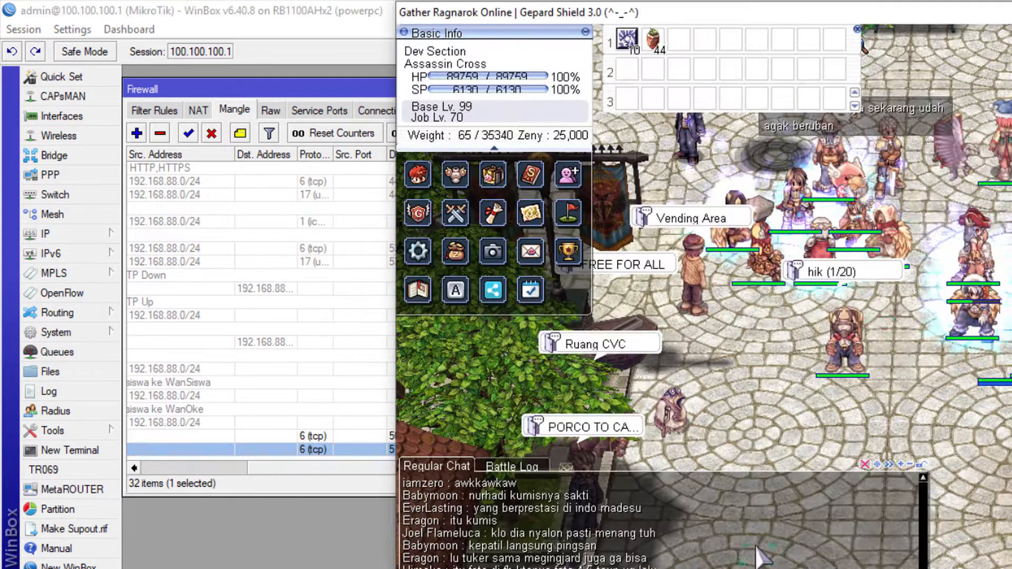
drag(620, 21, 925, 27)
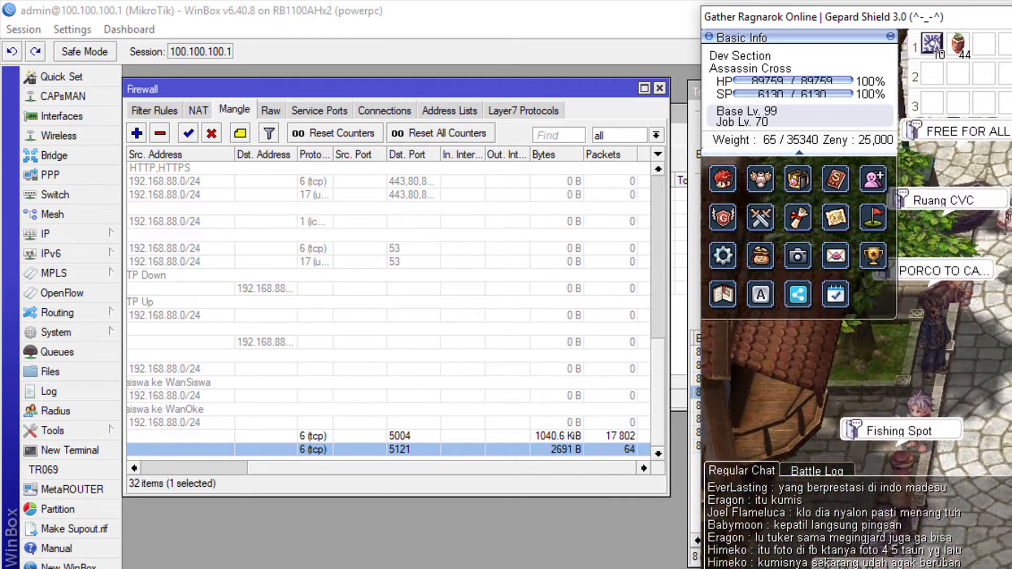
- Open the port 5121 rule's statistics, place them beside the game, and watch the rate graph while playing
click(592, 452)
double_click(602, 449)
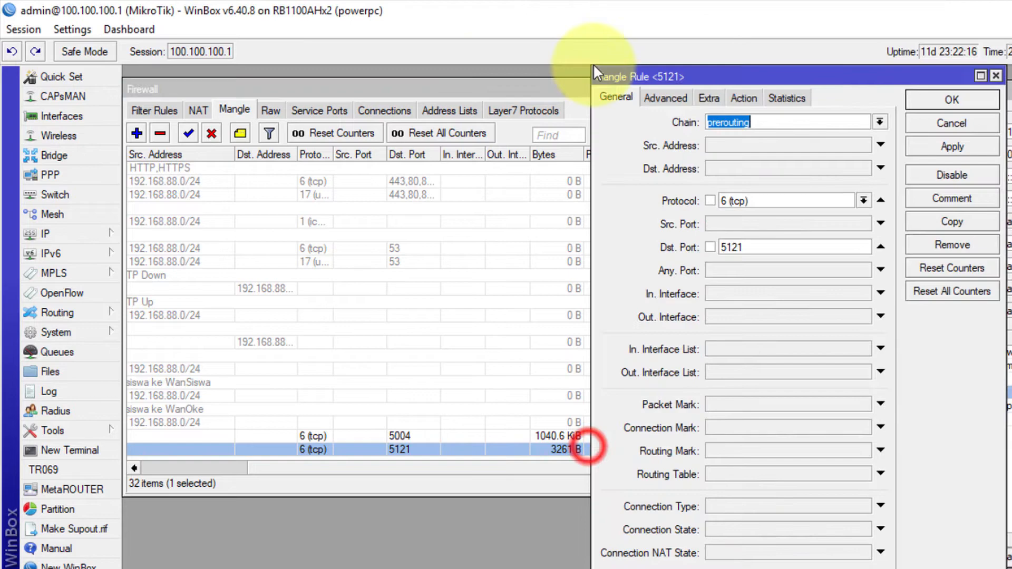
click(775, 97)
drag(780, 79, 321, 79)
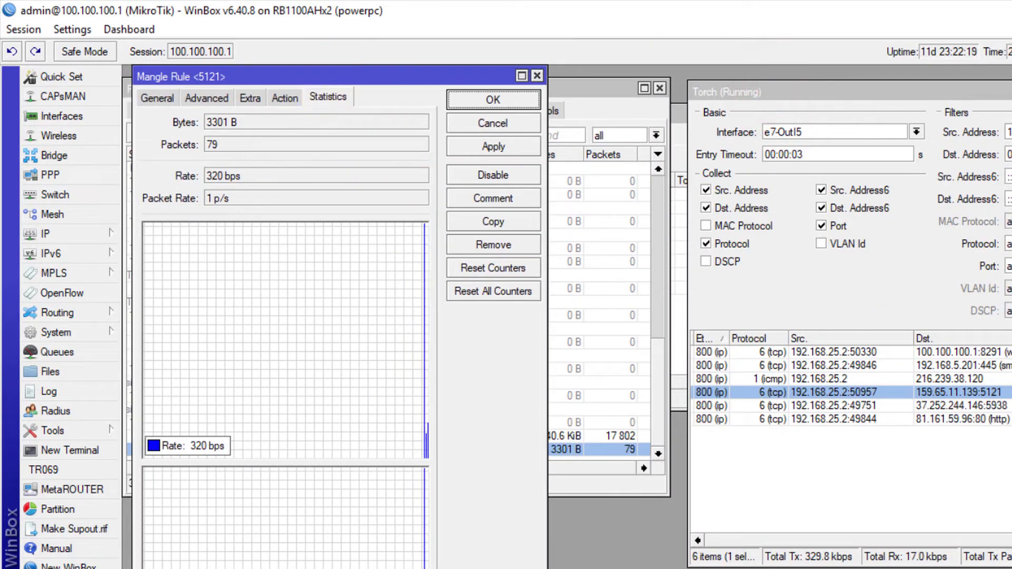
key(alt+Tab)
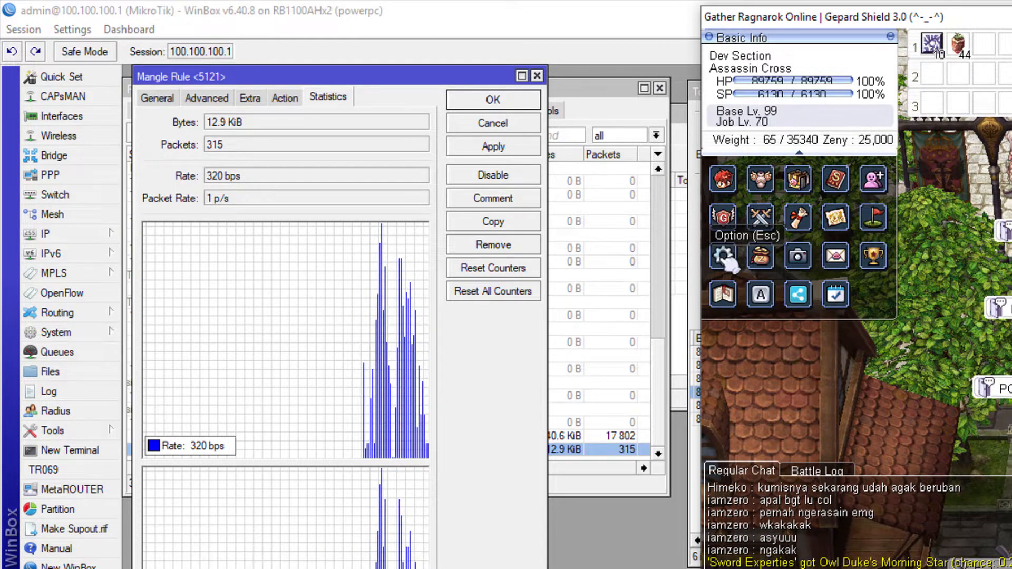
click(429, 84)
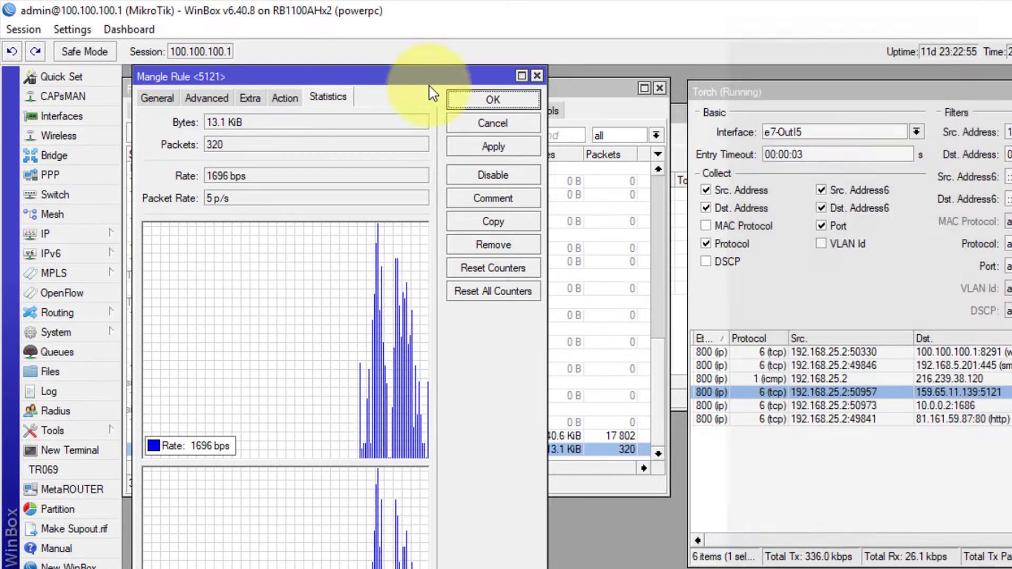
- Close the port 5121 mangle rule and switch to the untitled Notepad notes
click(542, 79)
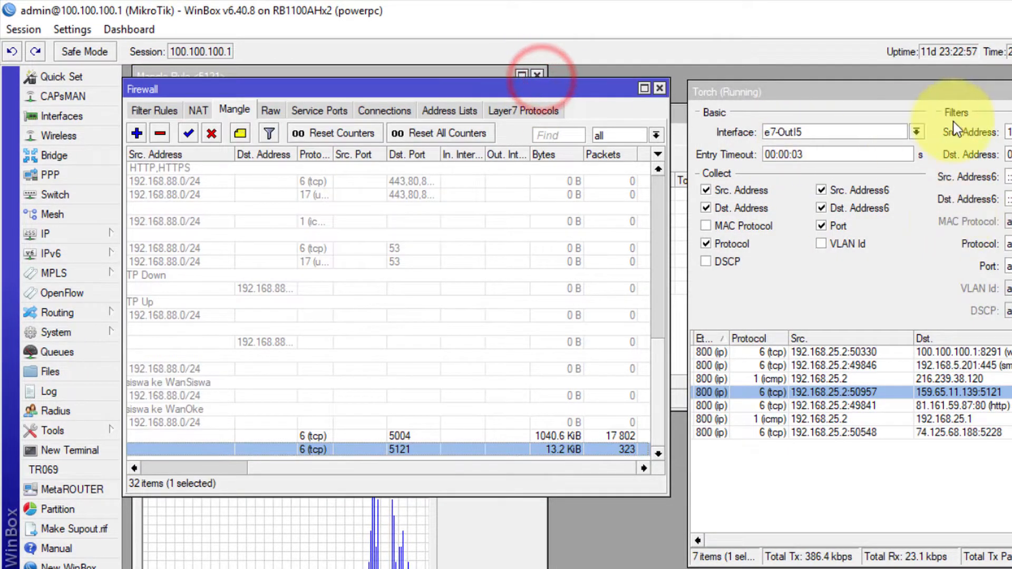
click(520, 530)
click(537, 75)
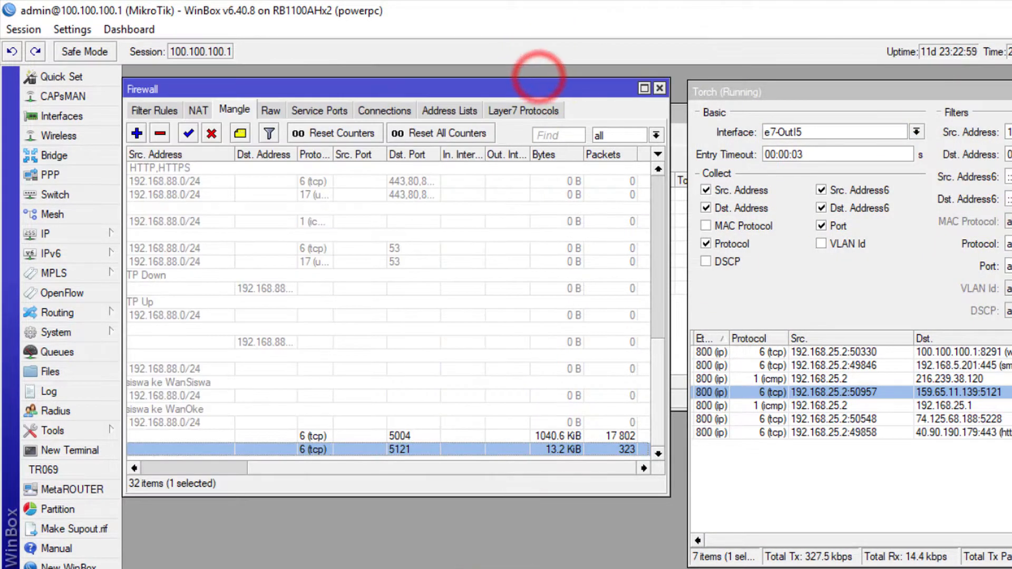
key(alt+Tab)
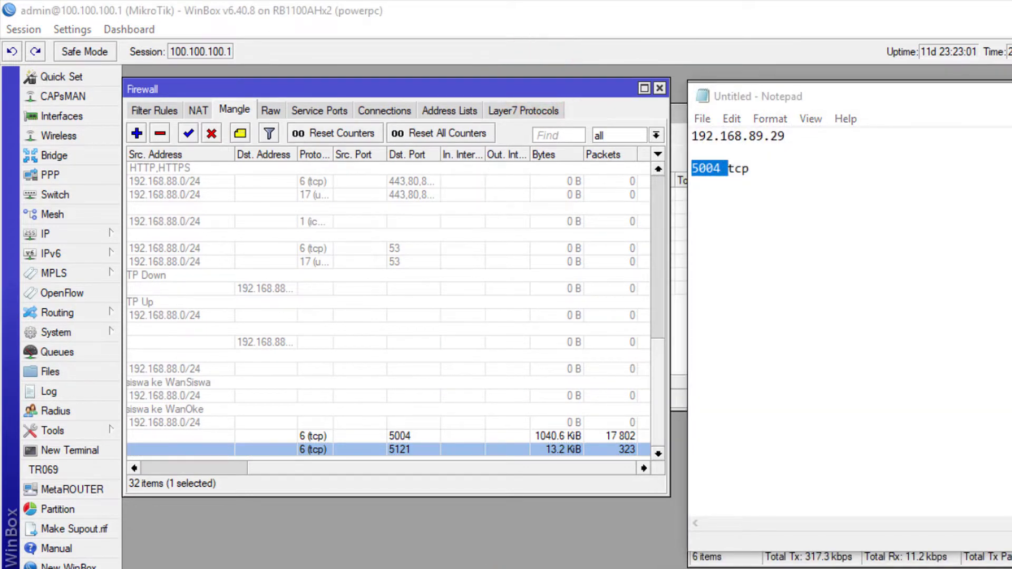
- Return from the notes to the Torch window, move it over the mangle list so all its controls show, and stop the capture
key(alt+Tab)
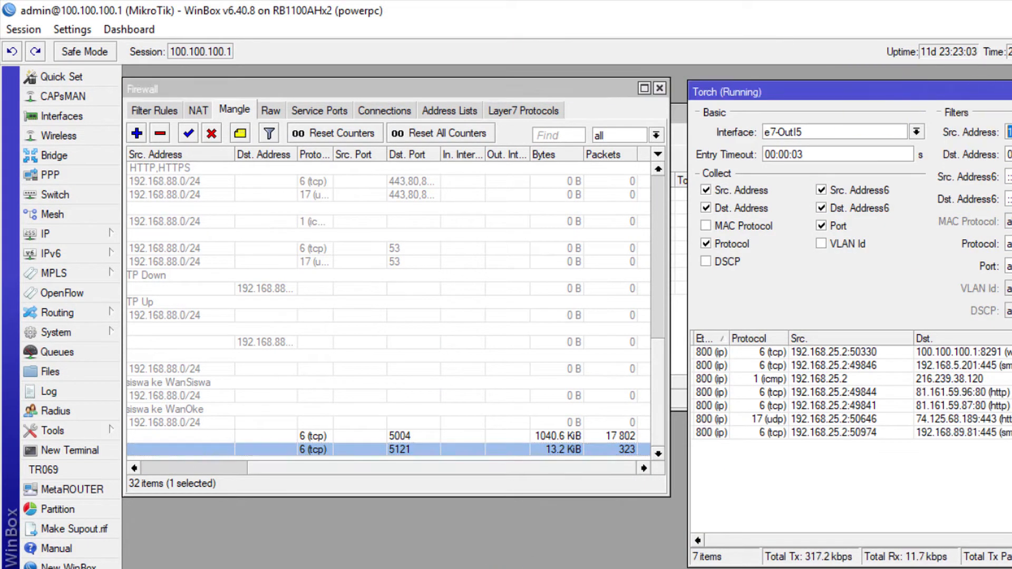
click(989, 126)
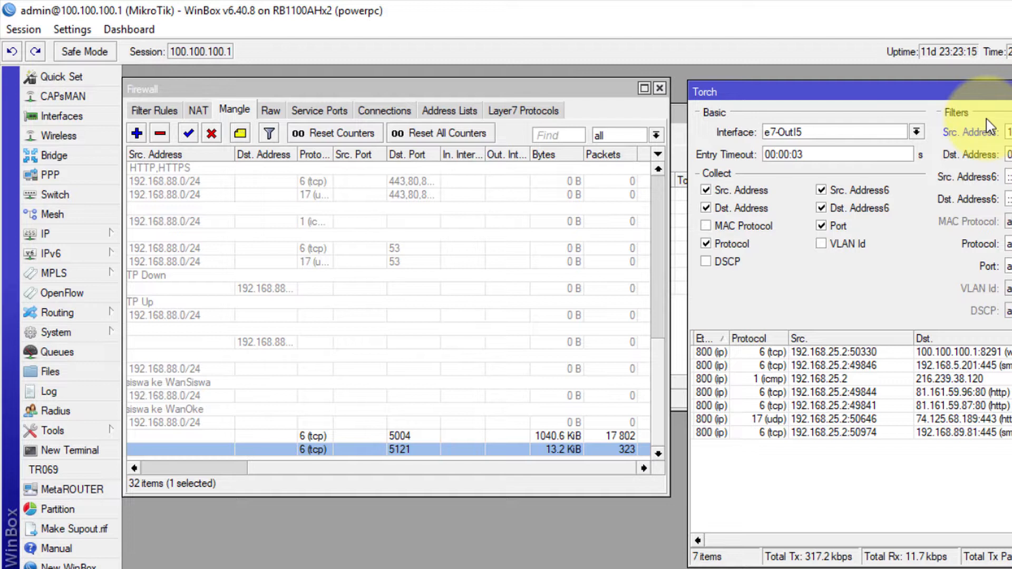
drag(958, 89, 682, 93)
click(943, 122)
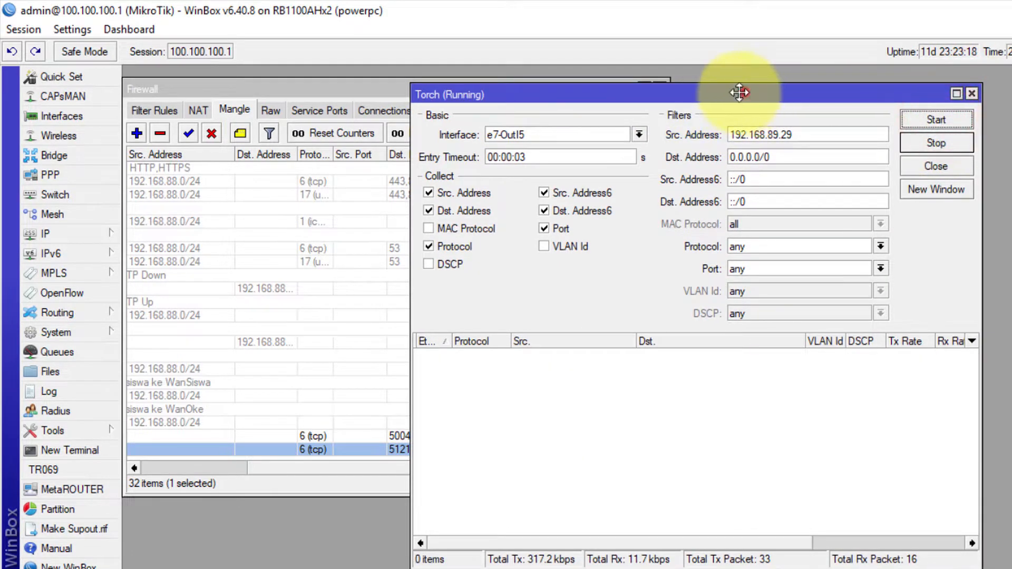
drag(840, 91, 744, 92)
click(839, 143)
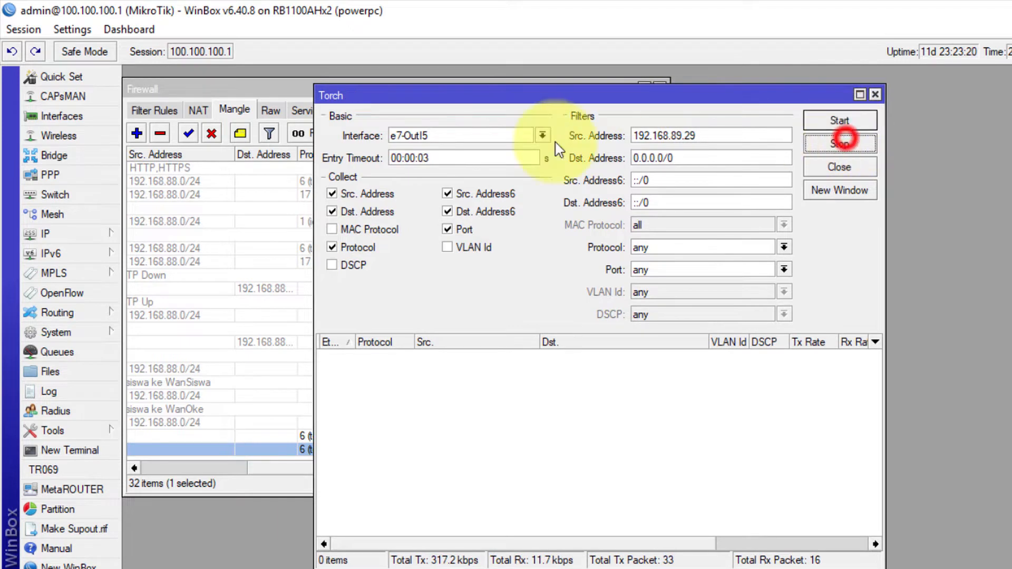
- Set the Torch interface to vlan30-hotspot, keeping the 192.168.89.29 source filter, and start the capture
click(541, 135)
mouse_move(557, 166)
mouse_down()
mouse_move(559, 188)
mouse_move(564, 155)
mouse_up()
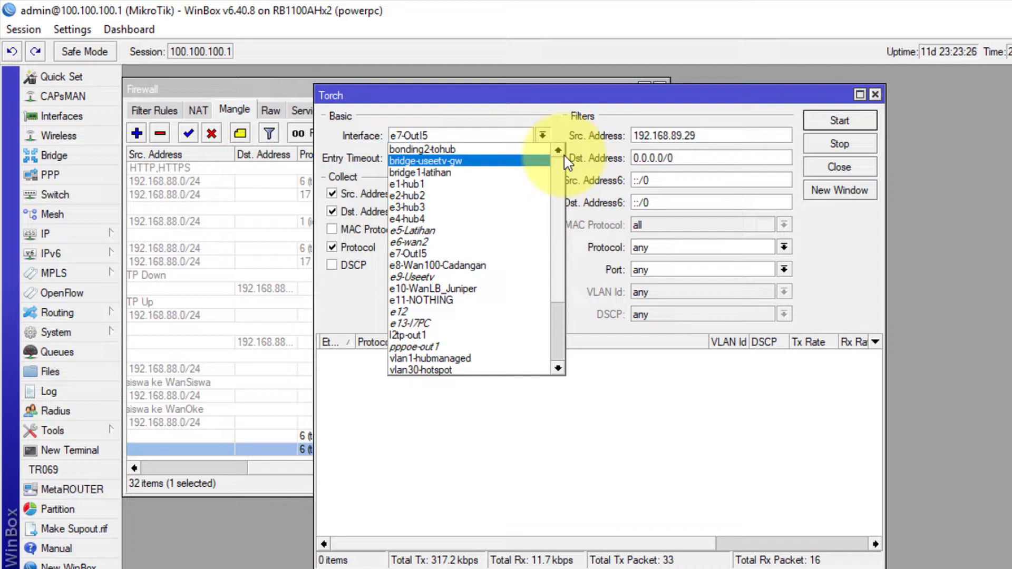
drag(560, 169, 559, 226)
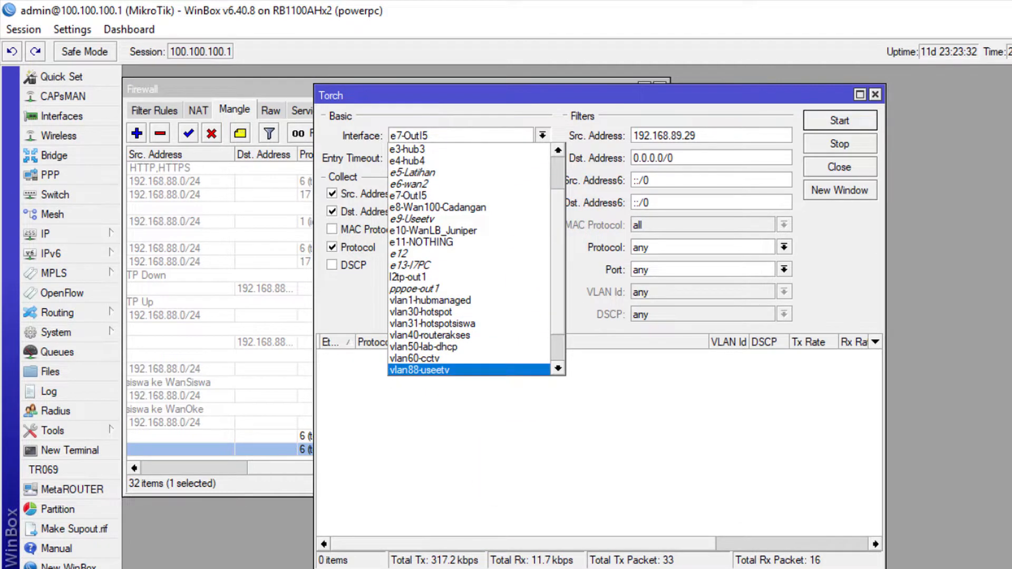
click(385, 568)
click(451, 564)
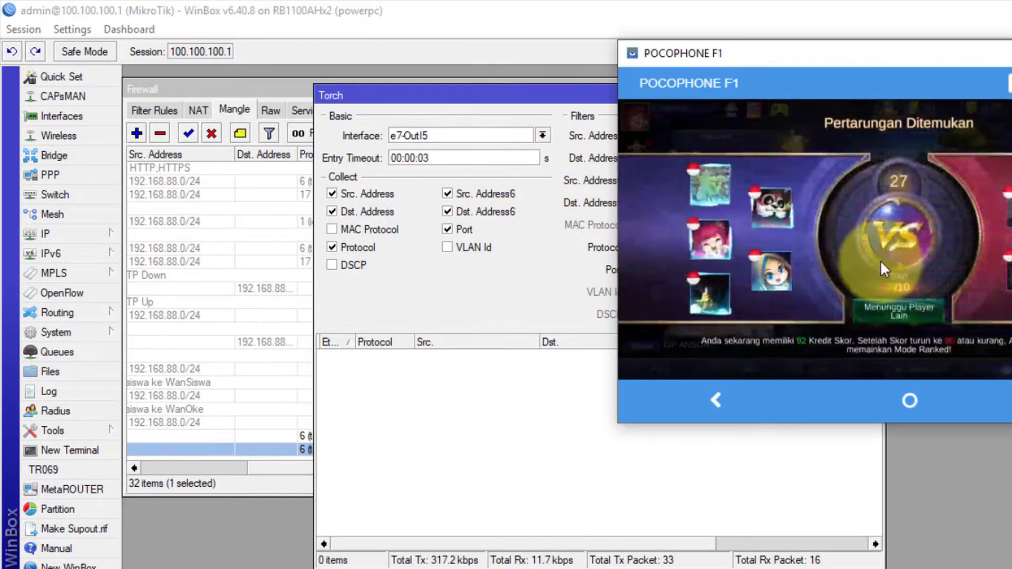
click(541, 136)
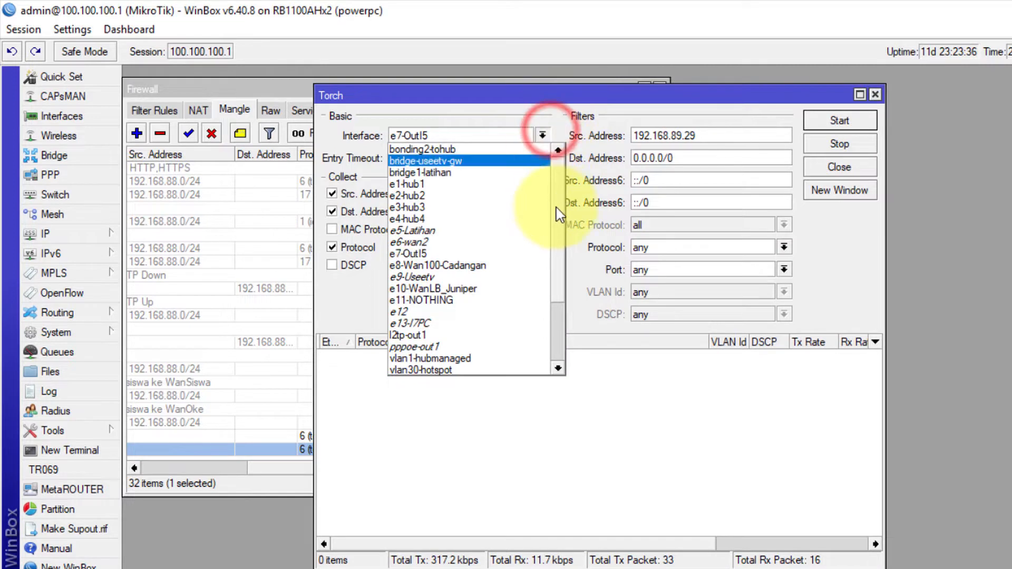
drag(559, 200, 565, 277)
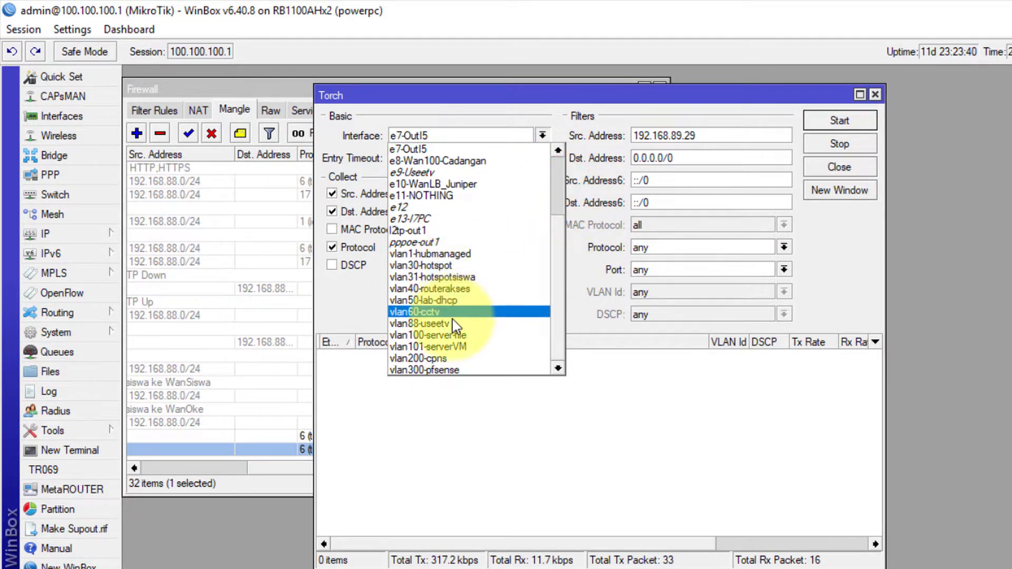
click(438, 265)
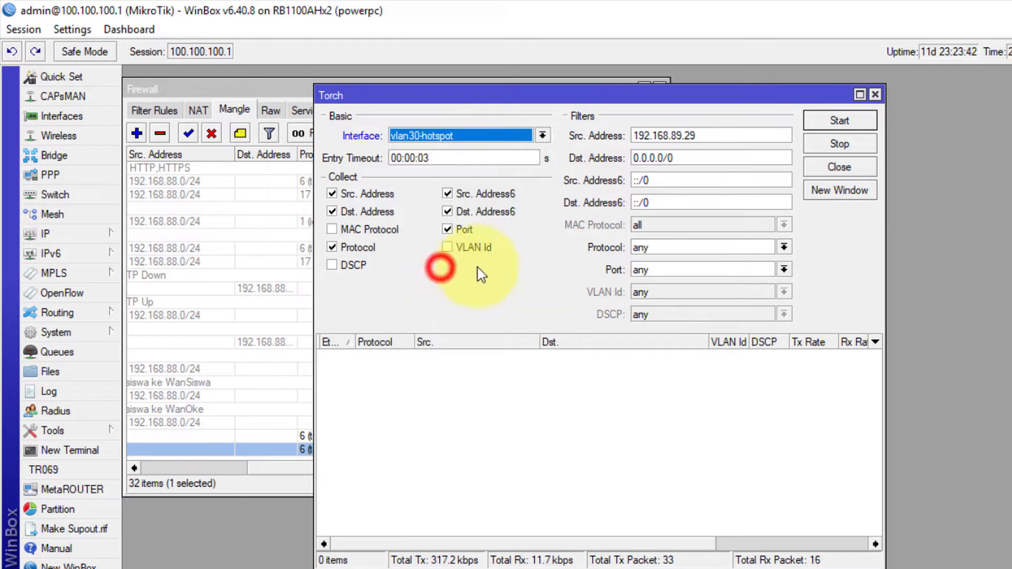
click(825, 117)
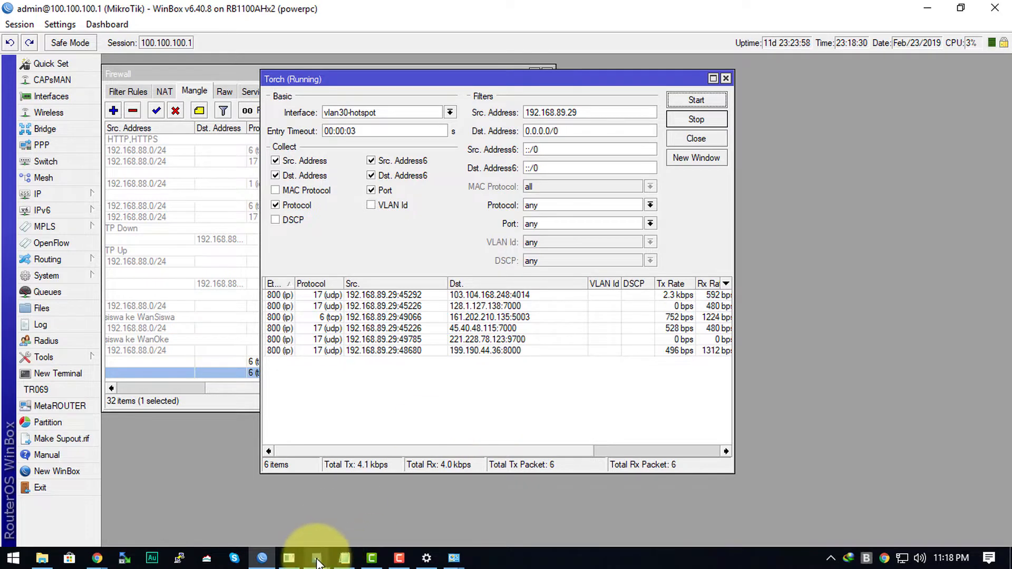
- Restore WinBox to a smaller window, place it beside the mirrored phone game, and shift Torch so its destination column is readable
click(316, 557)
click(377, 498)
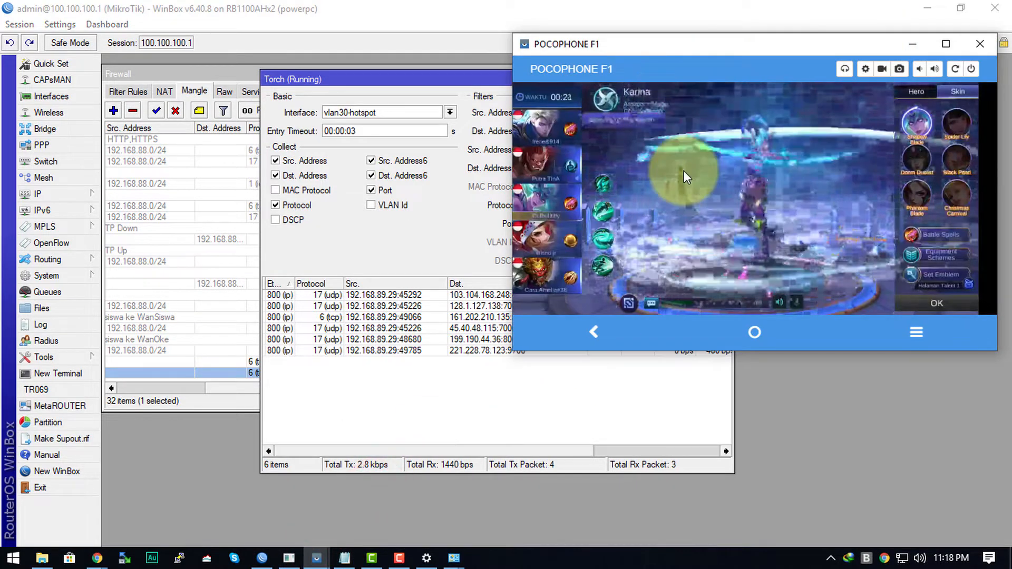
double_click(452, 12)
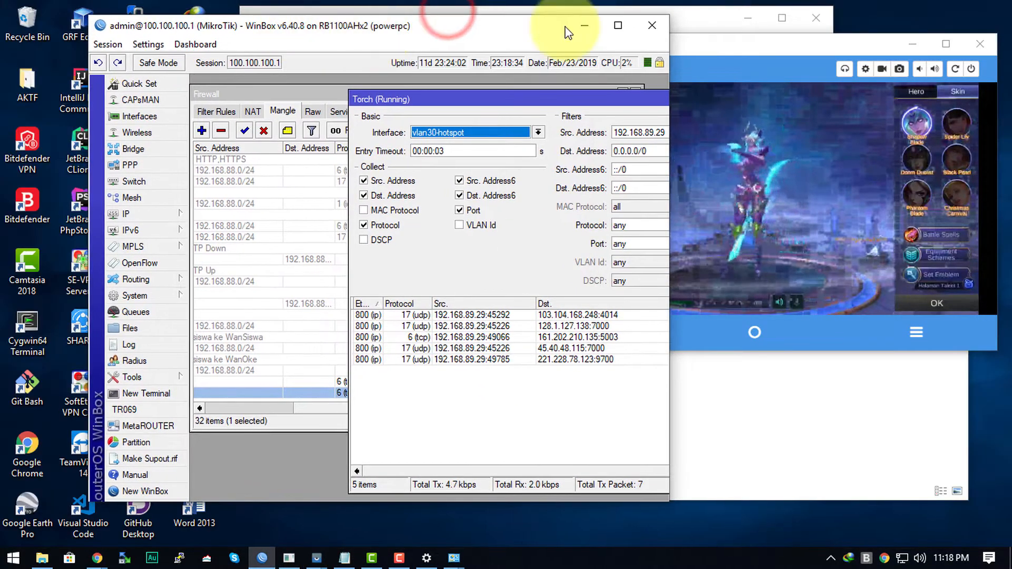
drag(554, 32, 370, 21)
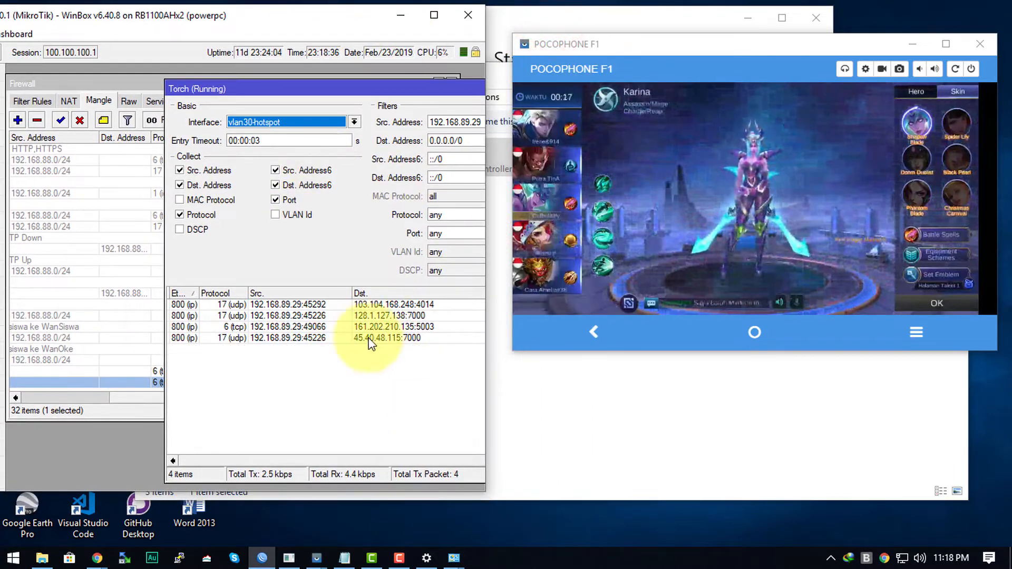
drag(323, 88, 211, 87)
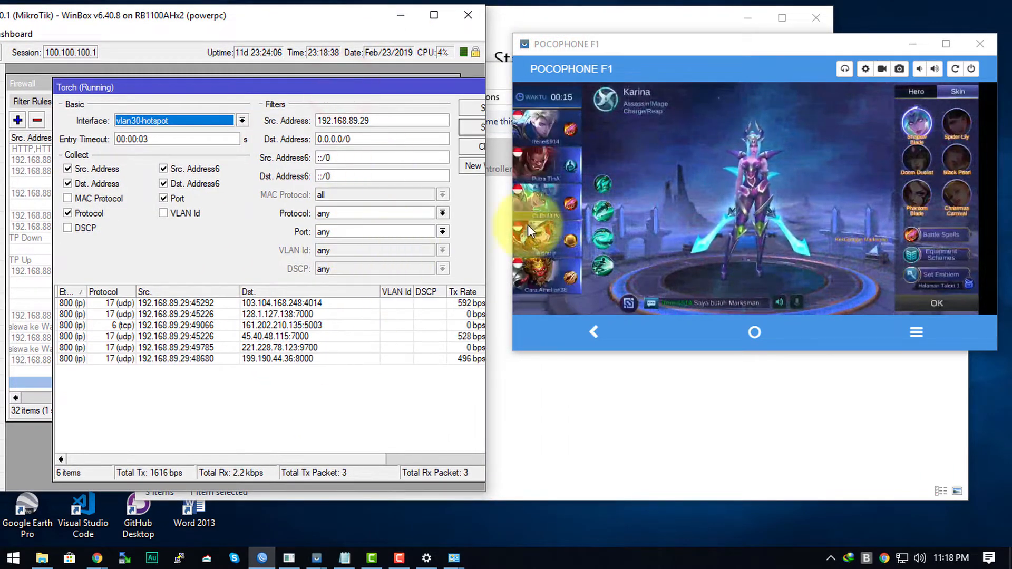
click(737, 194)
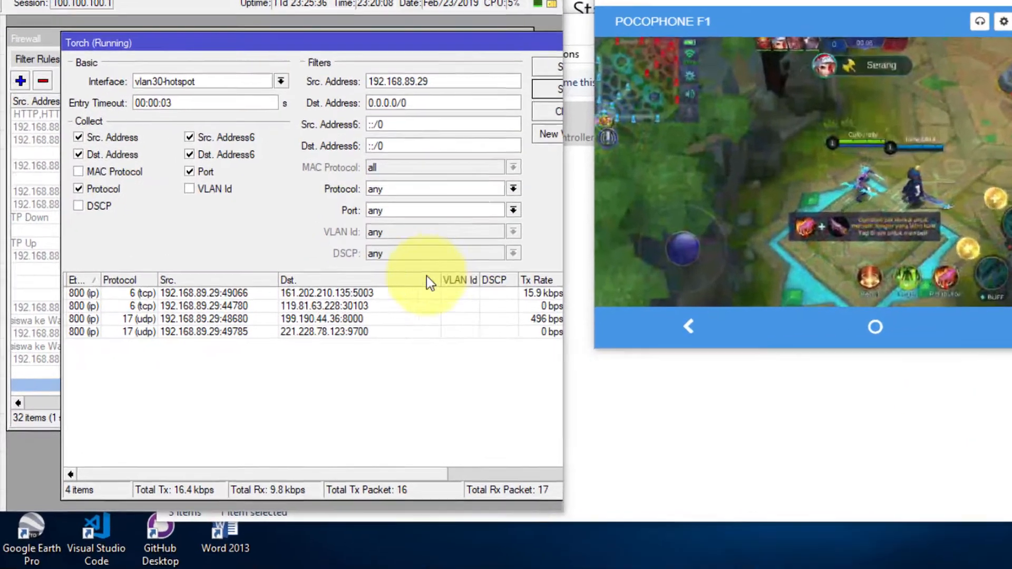
- Widen the WinBox window to reveal Torch's rate columns and select the TCP connection to 161.202.210.135:5003
click(373, 305)
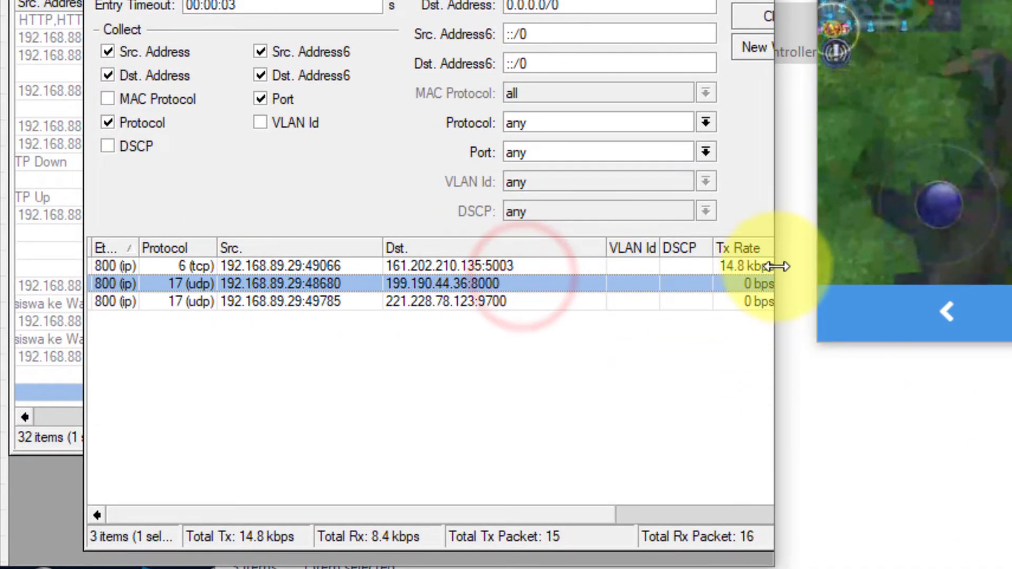
drag(806, 263, 872, 261)
click(760, 265)
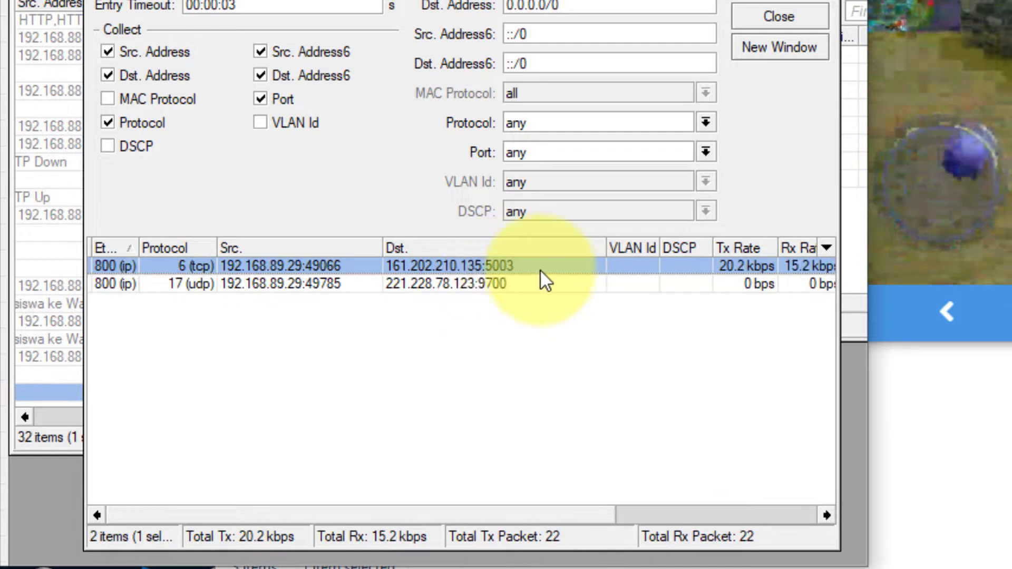
- Compare the selected connection's destination port and protocol with the 5004 tcp entry in the Notepad notes, and bring the game forward again
click(989, 436)
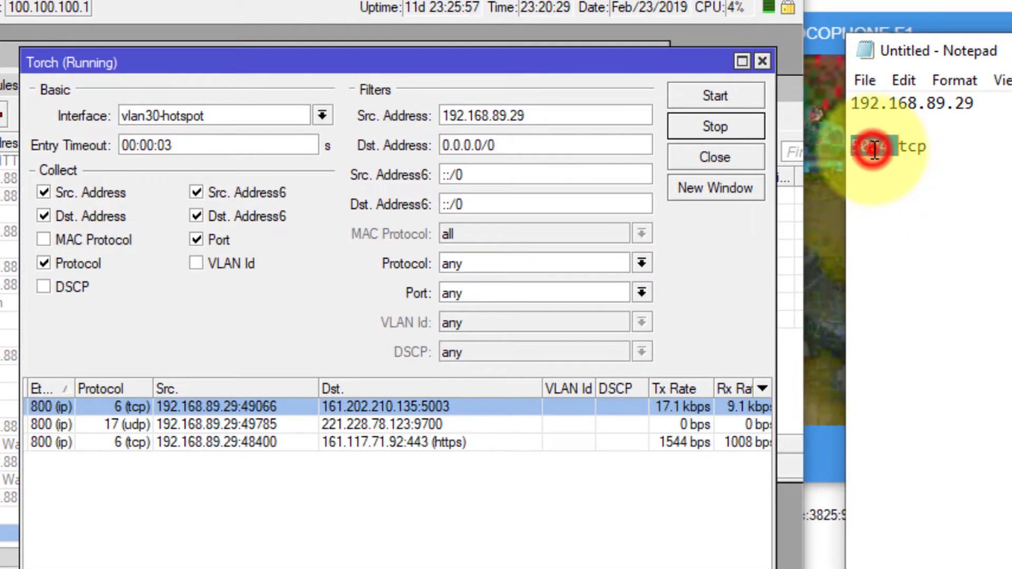
double_click(873, 147)
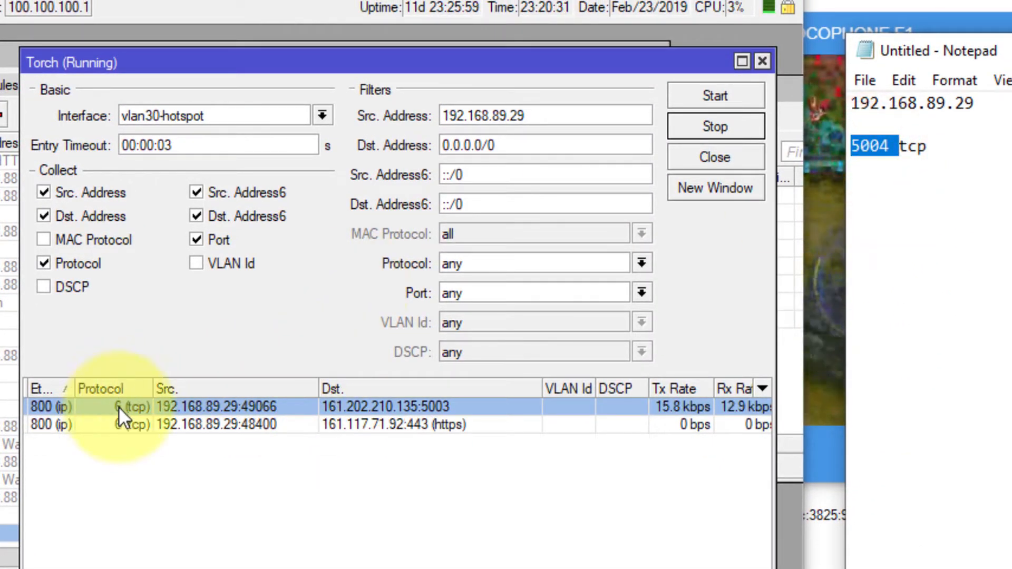
double_click(875, 146)
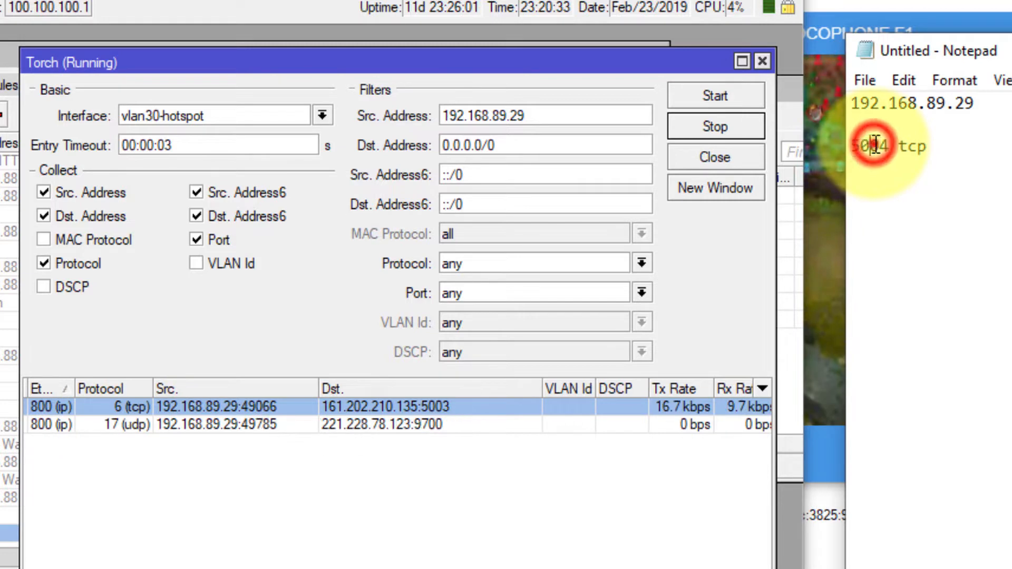
click(1009, 4)
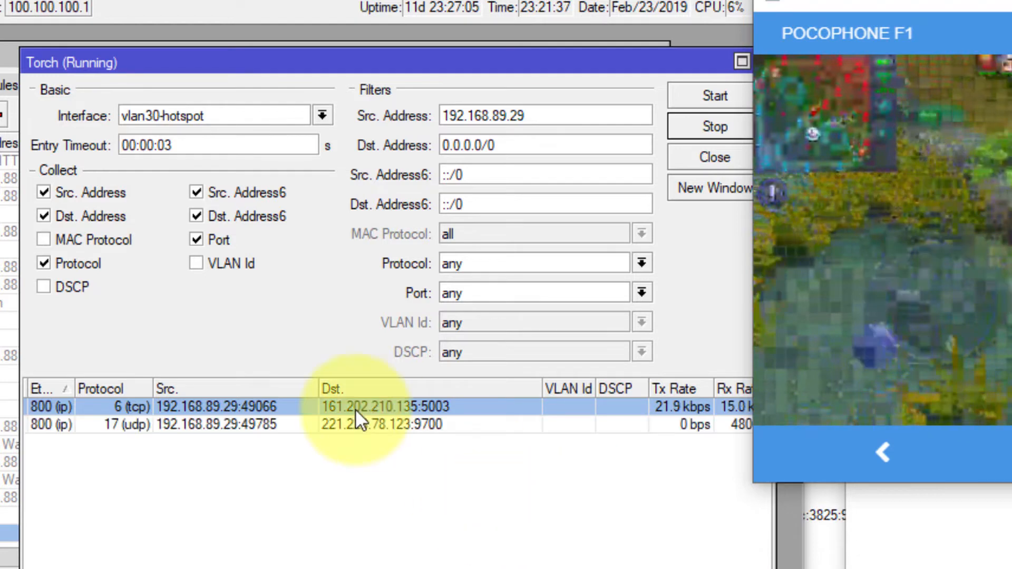
click(971, 526)
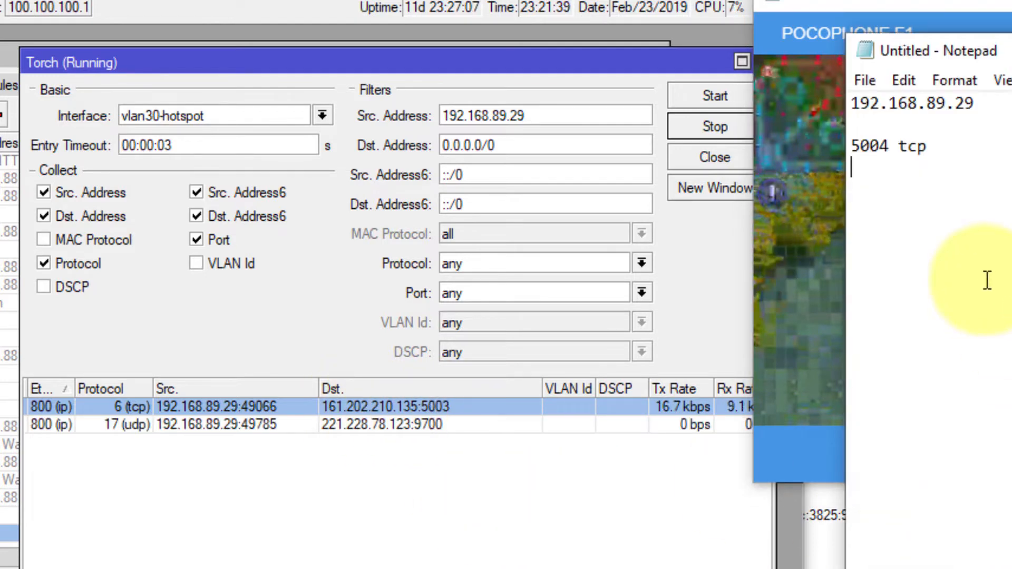
click(789, 278)
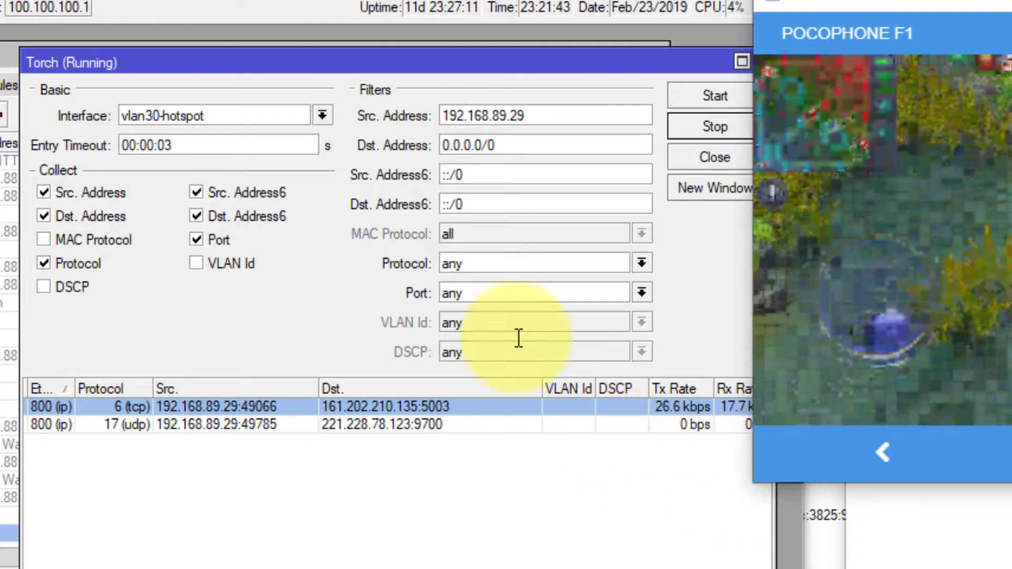
- Bring the mangle list forward and open the general settings of the TCP rule for destination port 5004
click(10, 532)
click(352, 521)
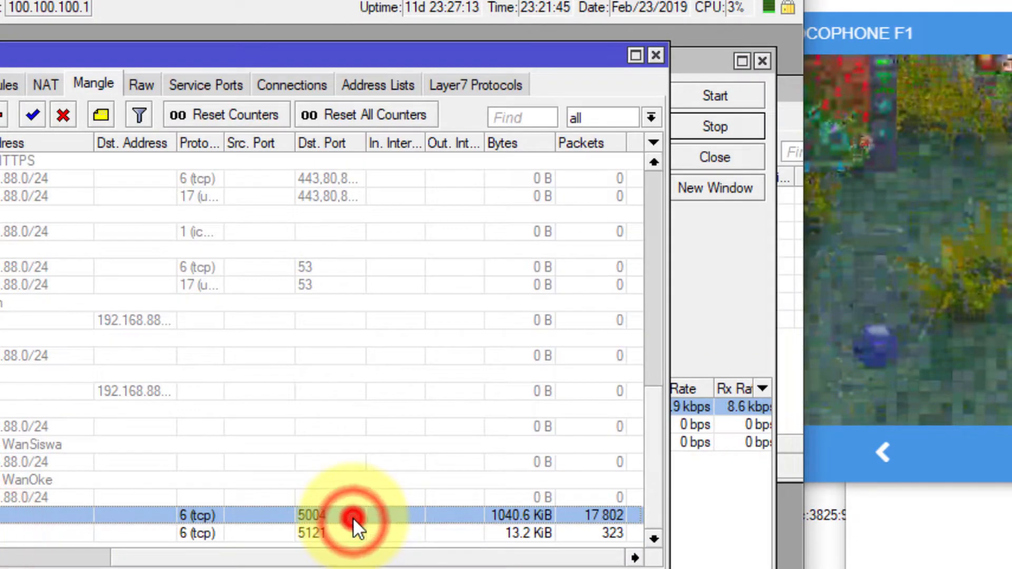
double_click(353, 519)
click(8, 67)
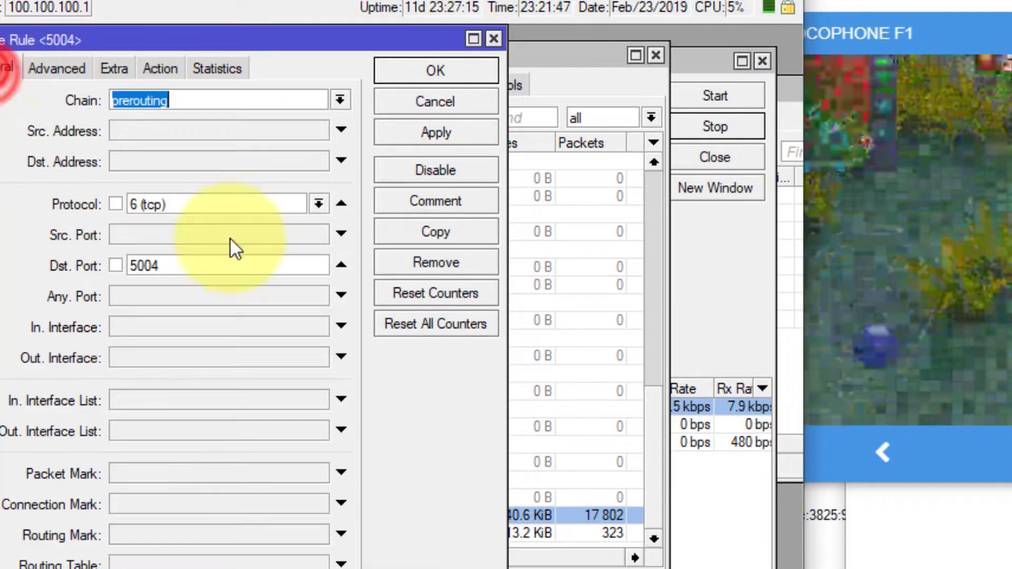
- Set the mangle rule's destination port to the range 5000-5010, apply the change, and close the rule
click(193, 263)
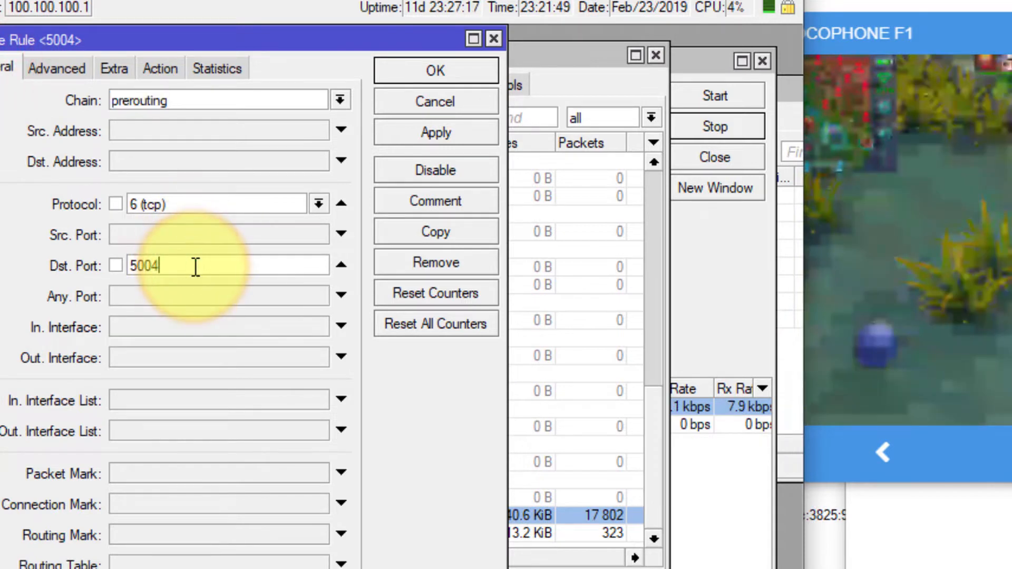
key(BackSpace)
text(0)
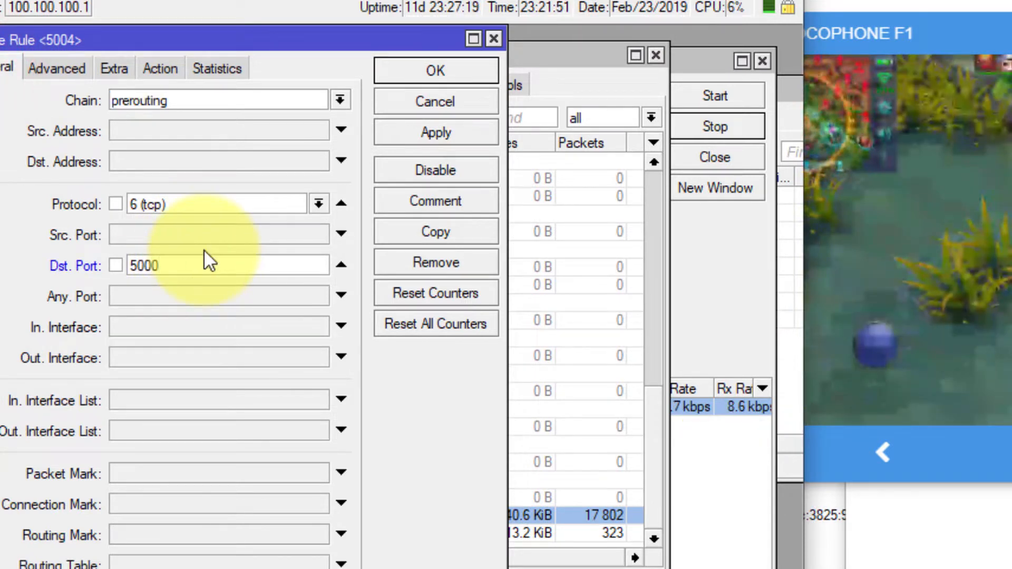
text(-50)
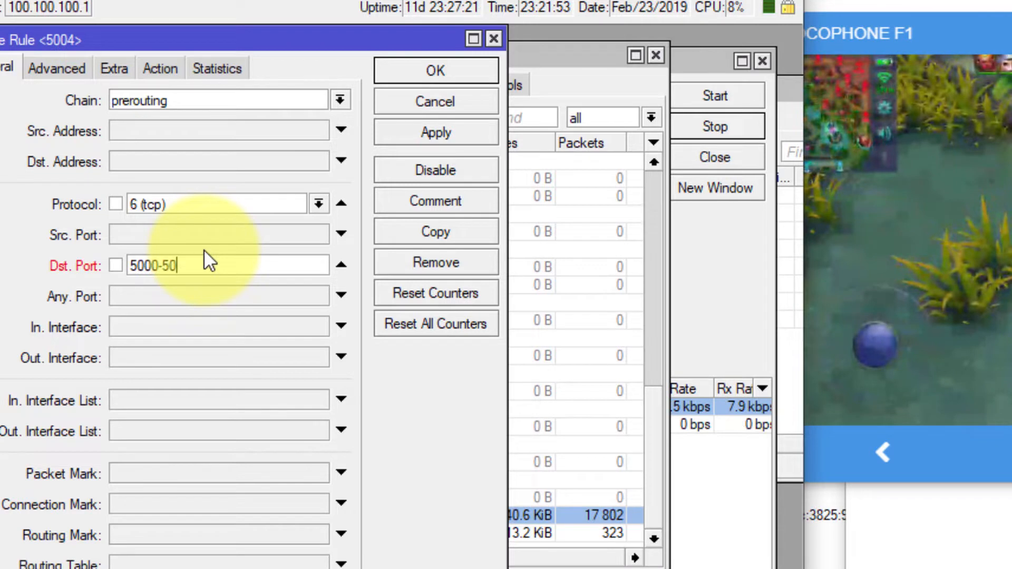
text(010)
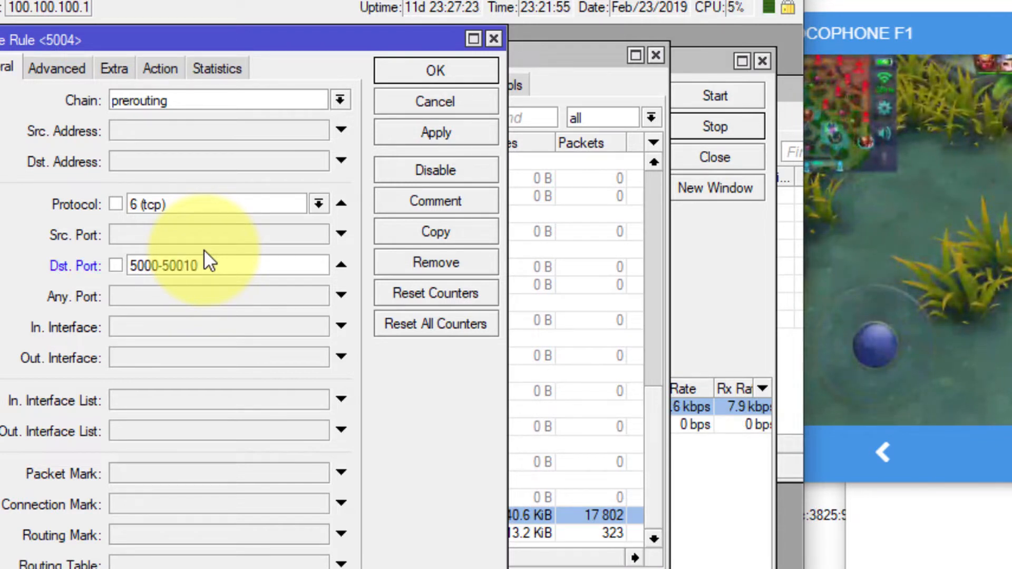
key(Left)
key(Left)
key(BackSpace)
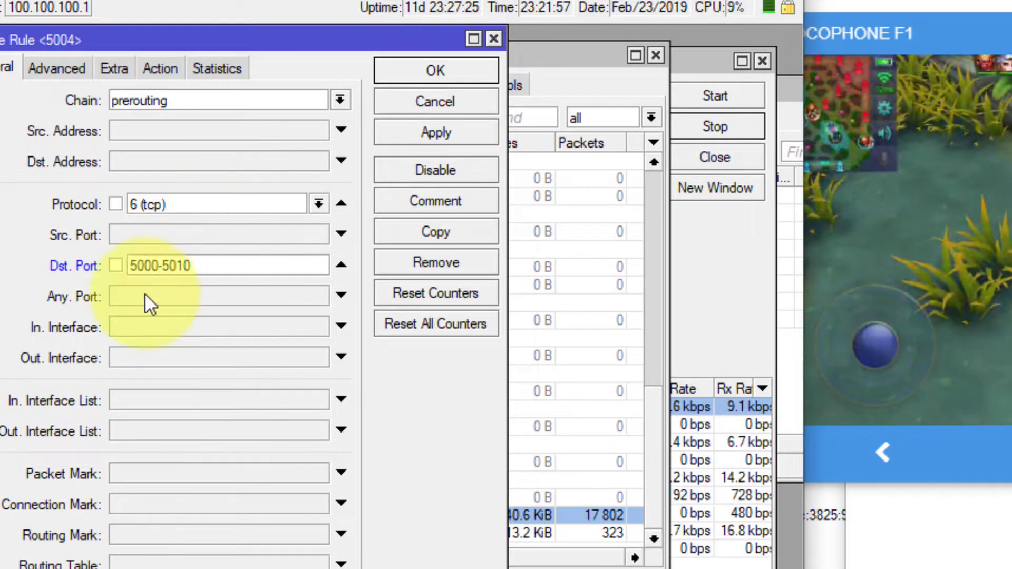
drag(132, 266, 290, 267)
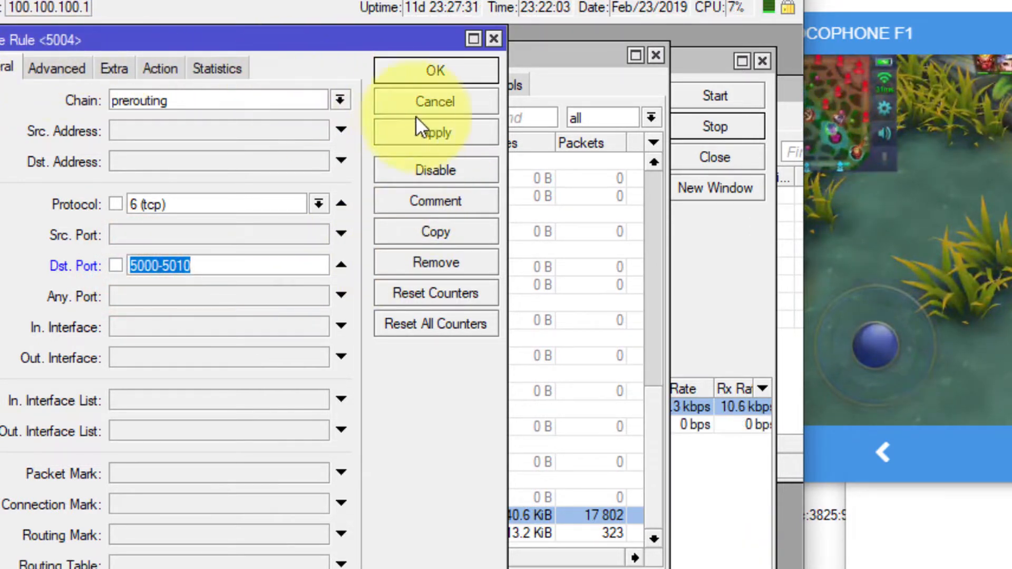
click(441, 132)
click(493, 39)
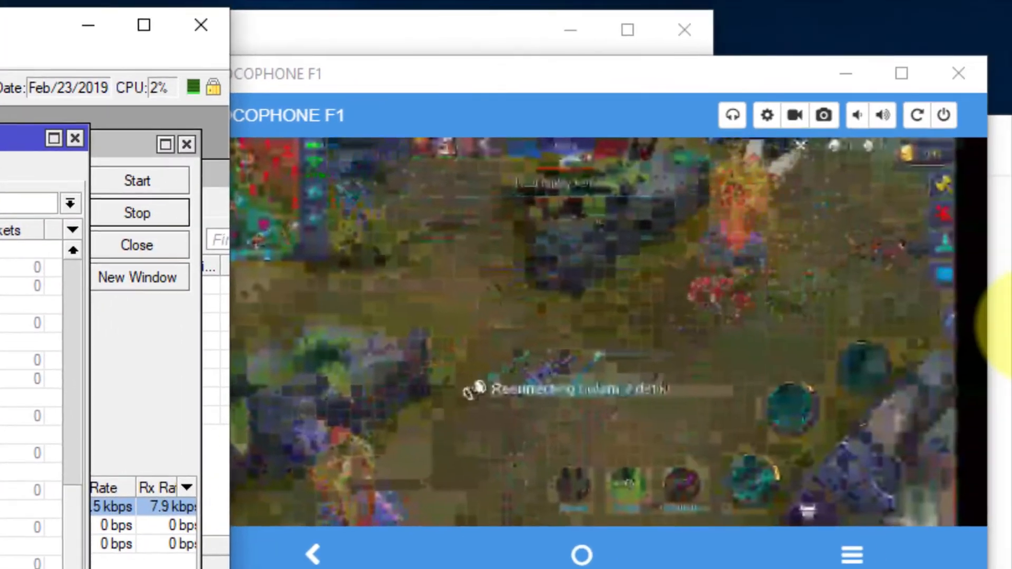
- Resume the partially completed FullClientGatherRONew2019.rar download in Internet Download Manager and place its progress window beside the game
click(367, 194)
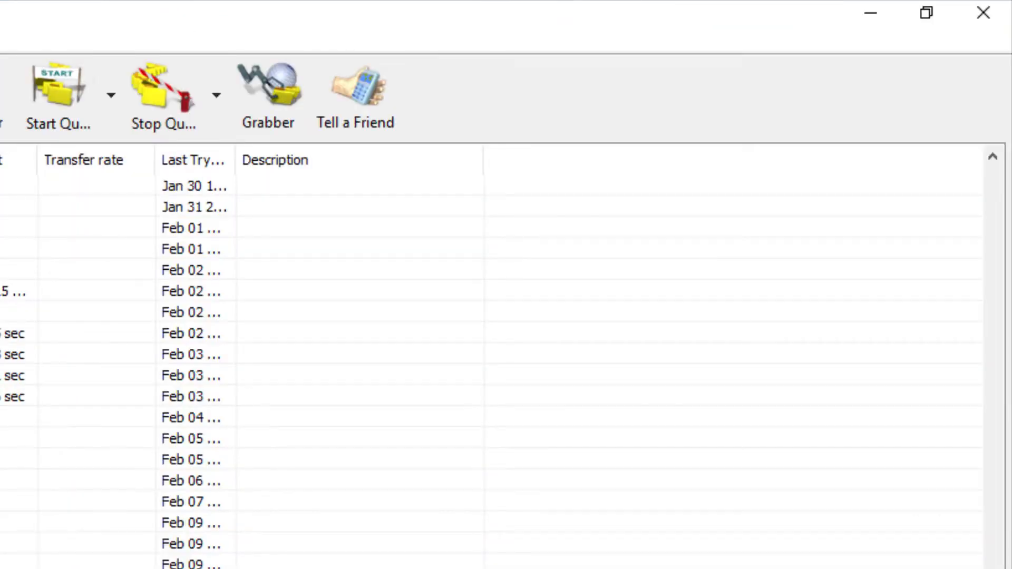
scroll(501, 369, down, 1)
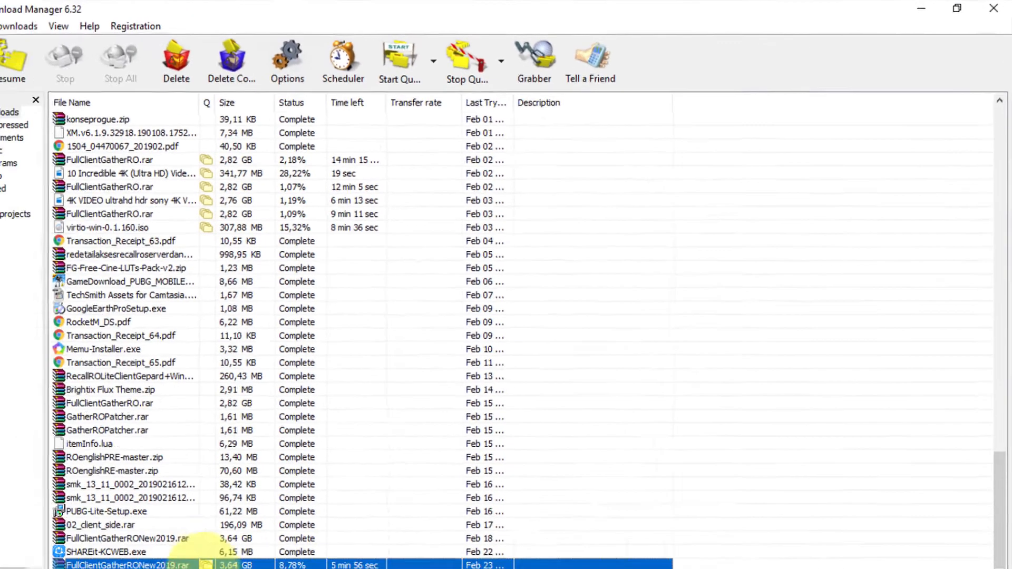
right_click(252, 529)
click(320, 405)
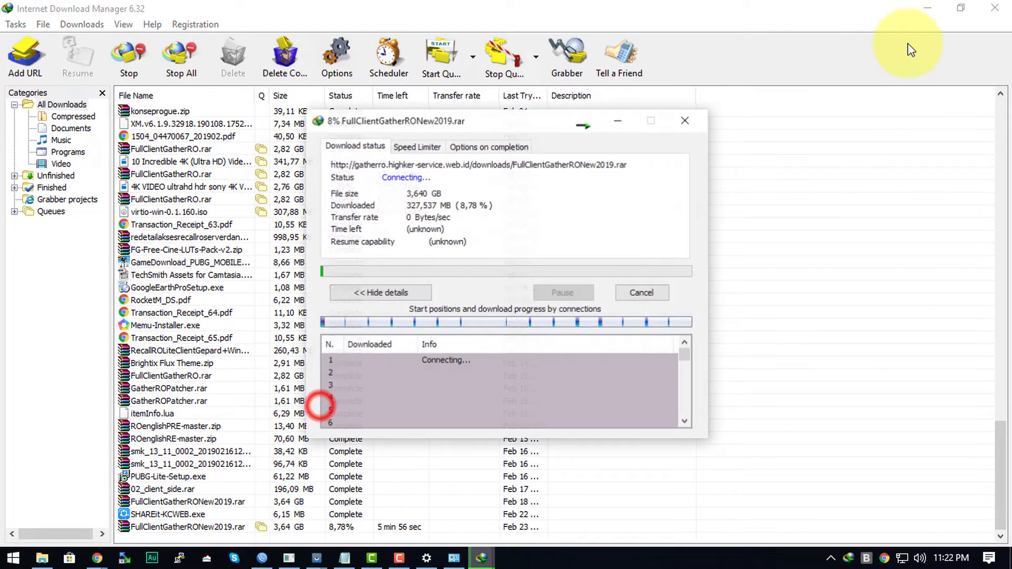
click(930, 7)
drag(501, 129, 310, 25)
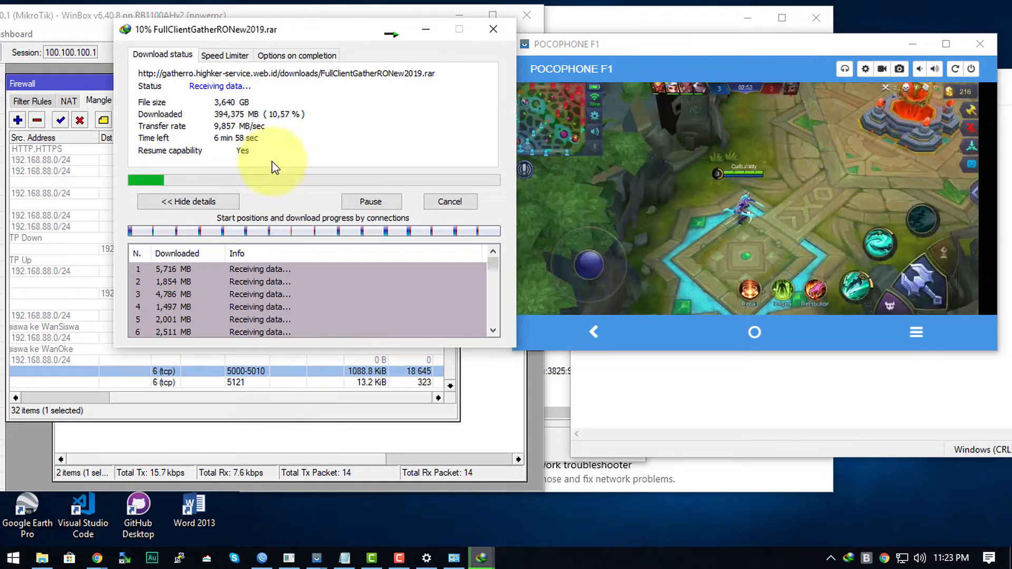
- Check the game's ping against the running download, pause the download, and minimize its progress window
click(653, 56)
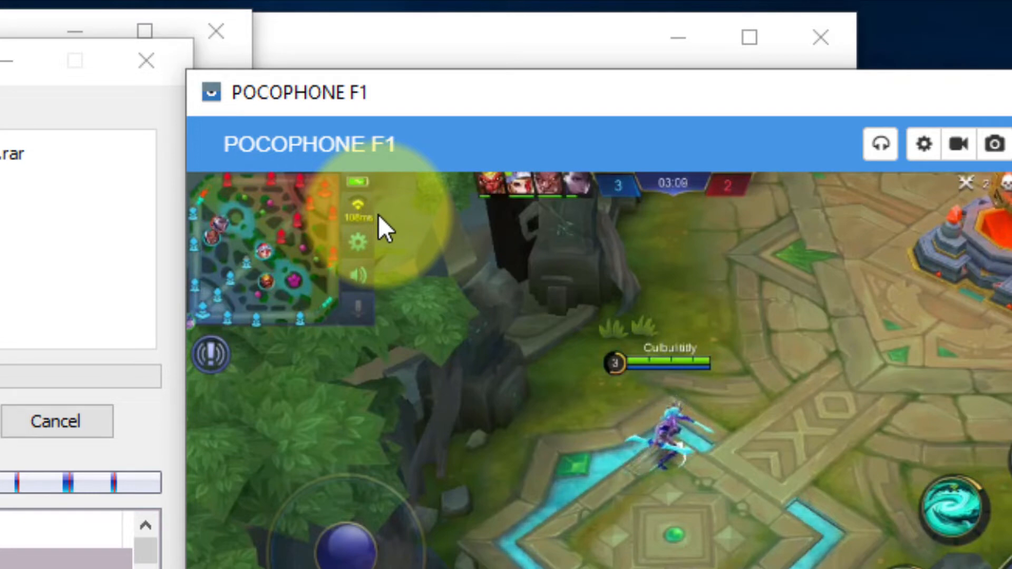
click(2, 274)
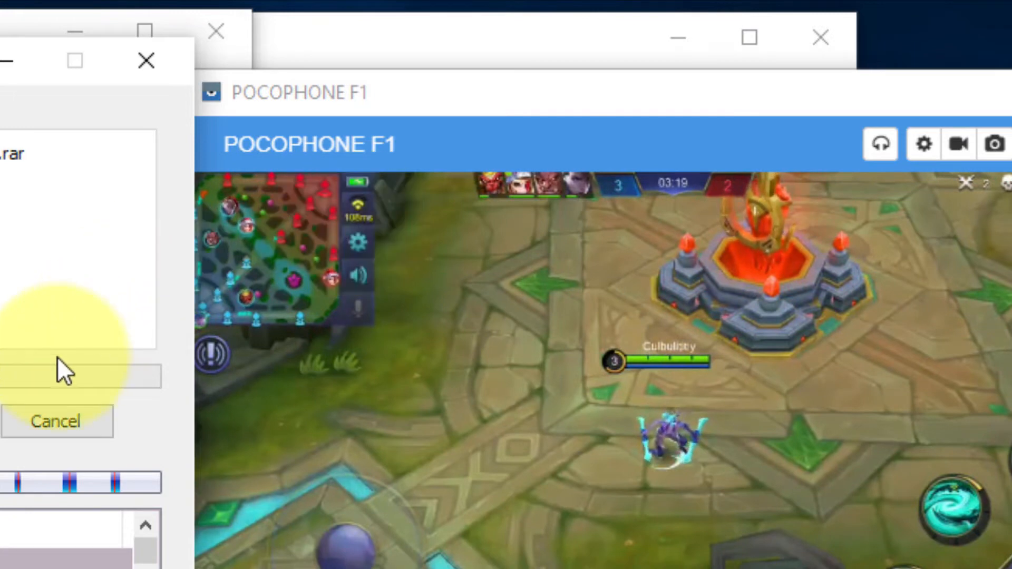
click(17, 378)
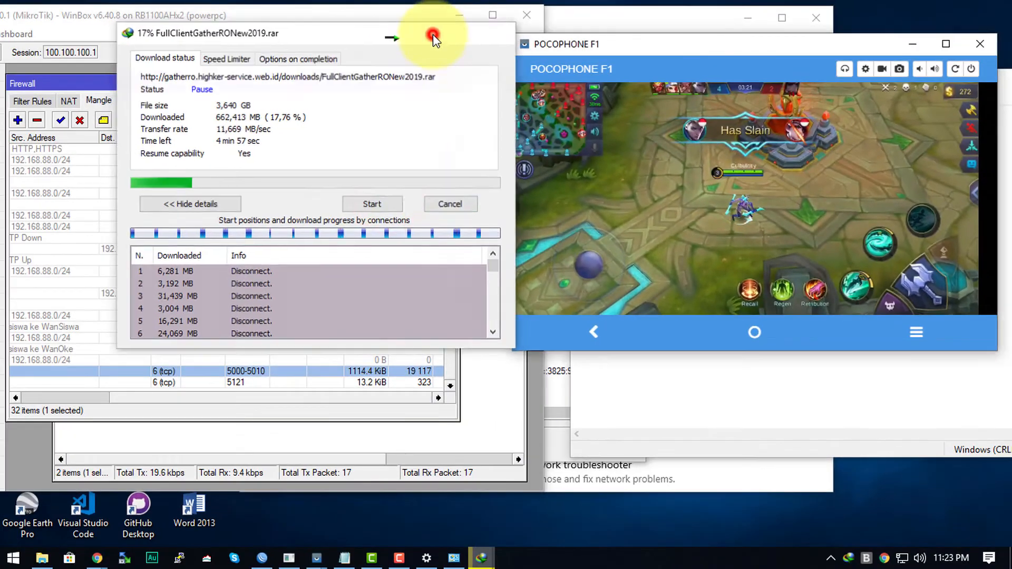
click(431, 31)
- Add a new mangle rule on the prerouting chain matching TCP traffic to destination ports 80,443
click(293, 281)
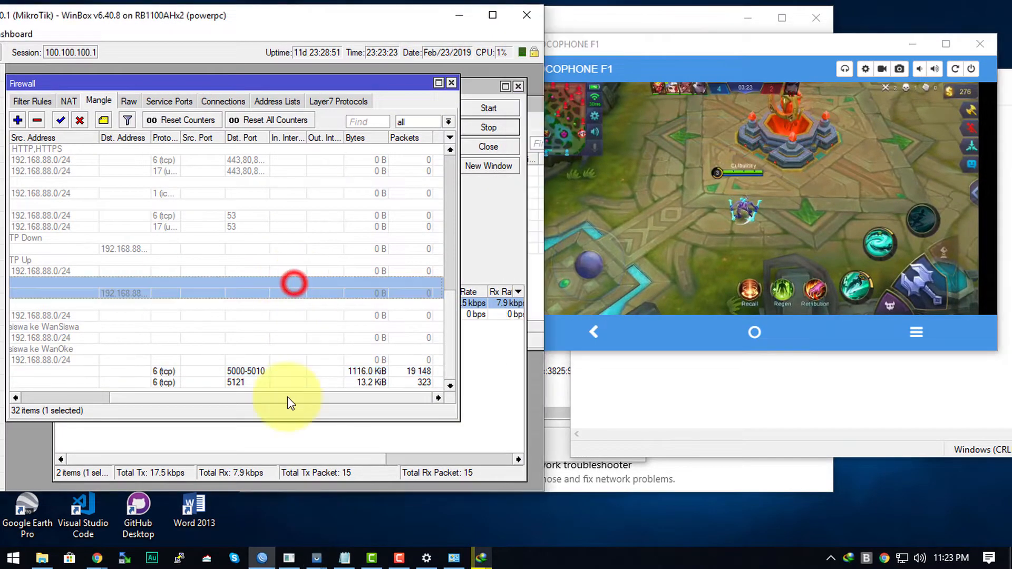
drag(284, 399, 169, 401)
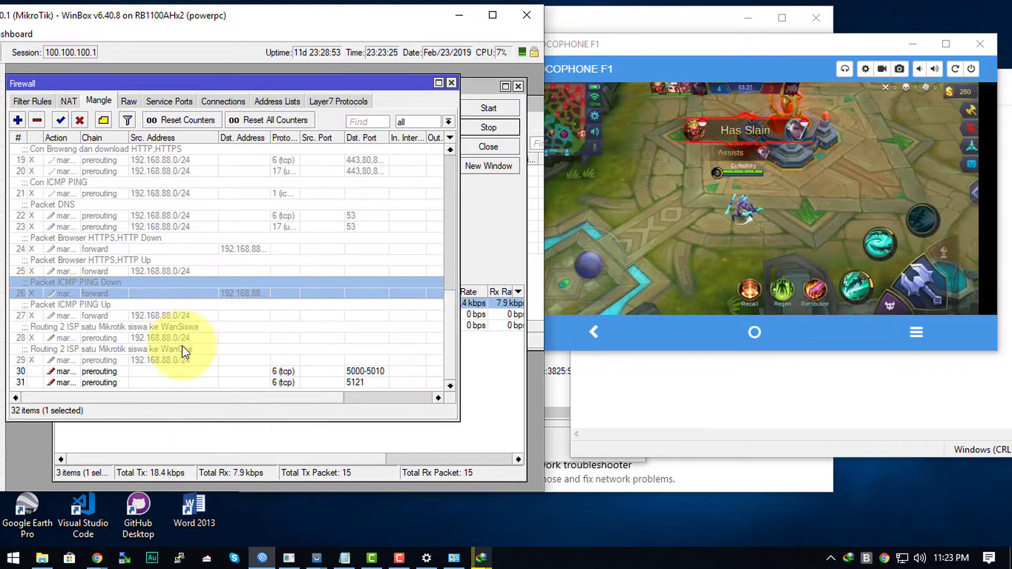
click(169, 371)
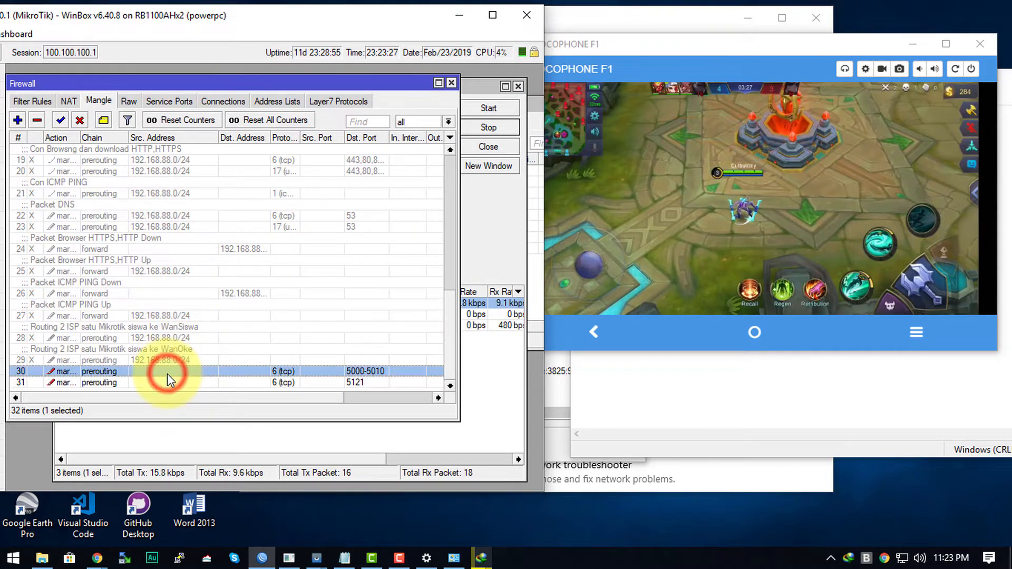
click(16, 120)
click(121, 176)
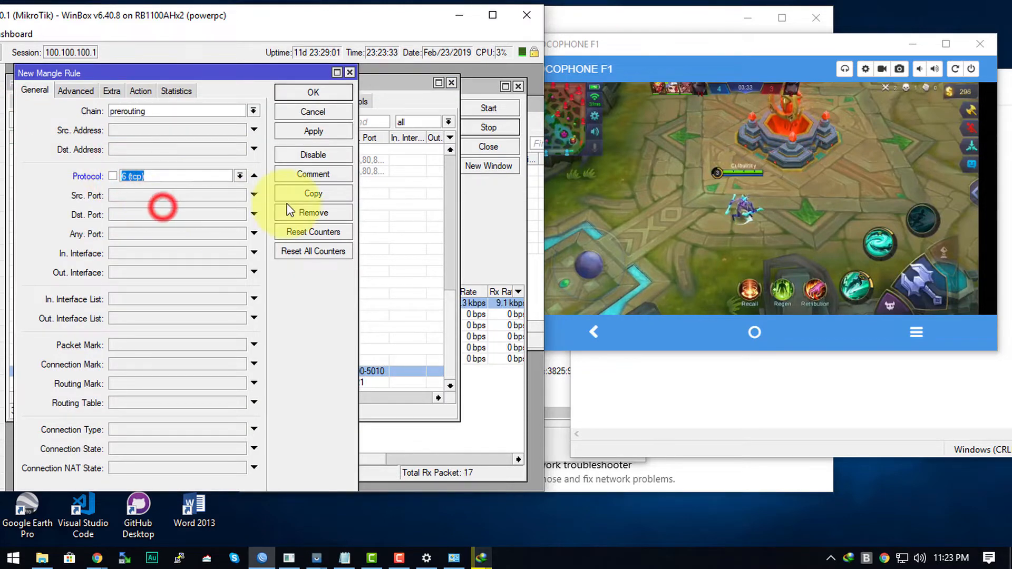
click(203, 213)
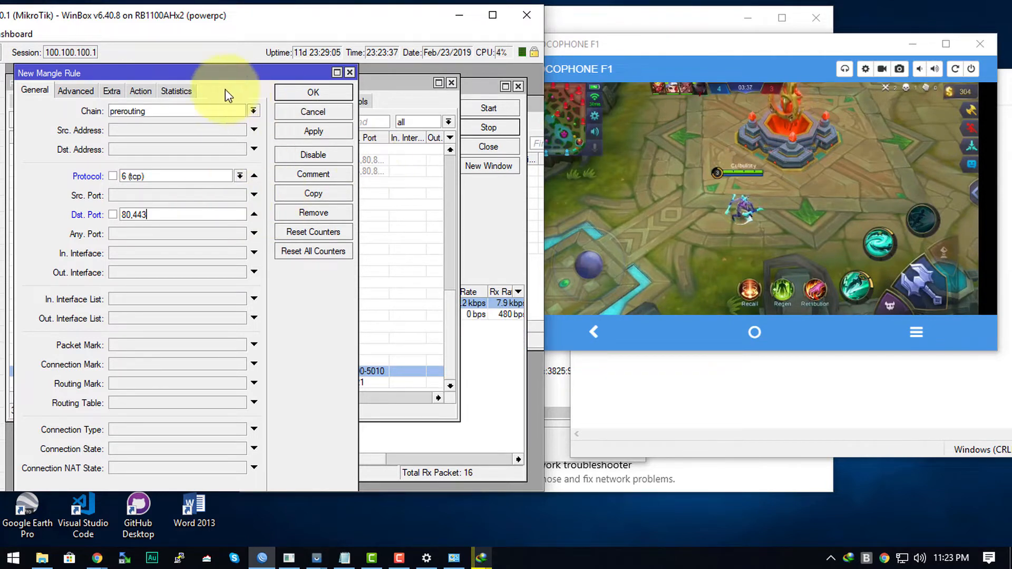
- Set the new rule's action to mark packet with the packet mark PacketDownloadGlobal, and save the rule
click(141, 92)
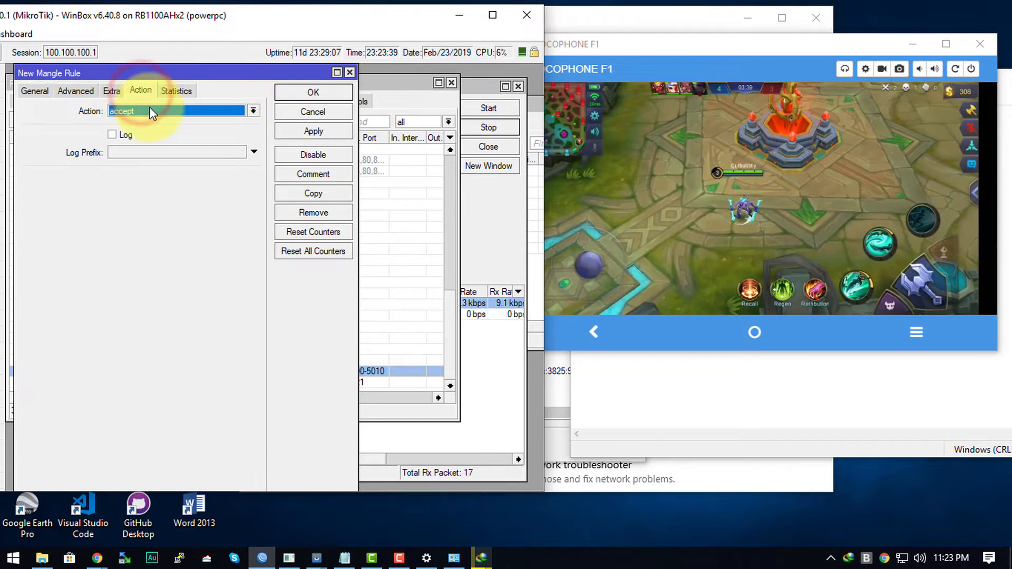
click(150, 107)
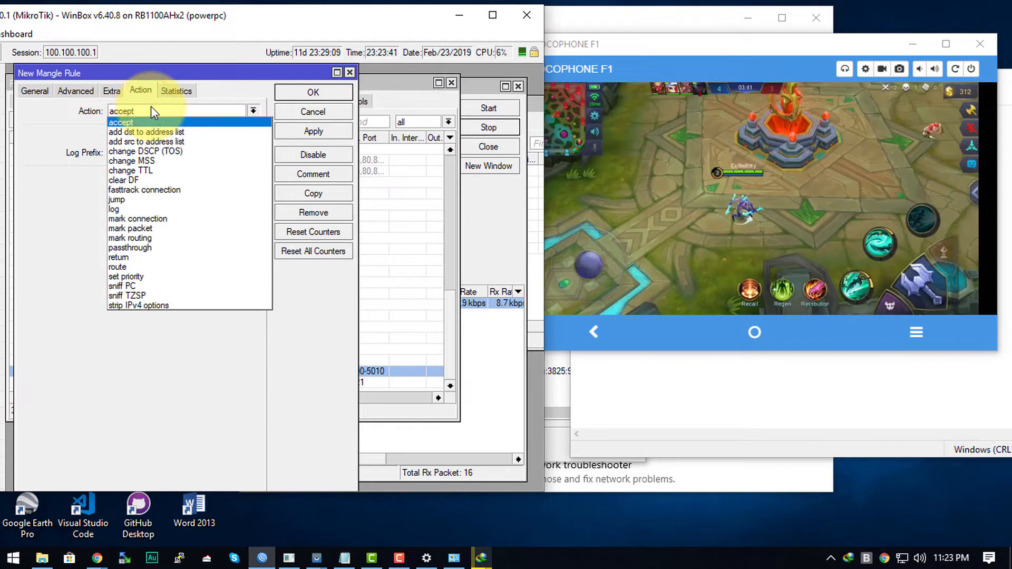
click(155, 228)
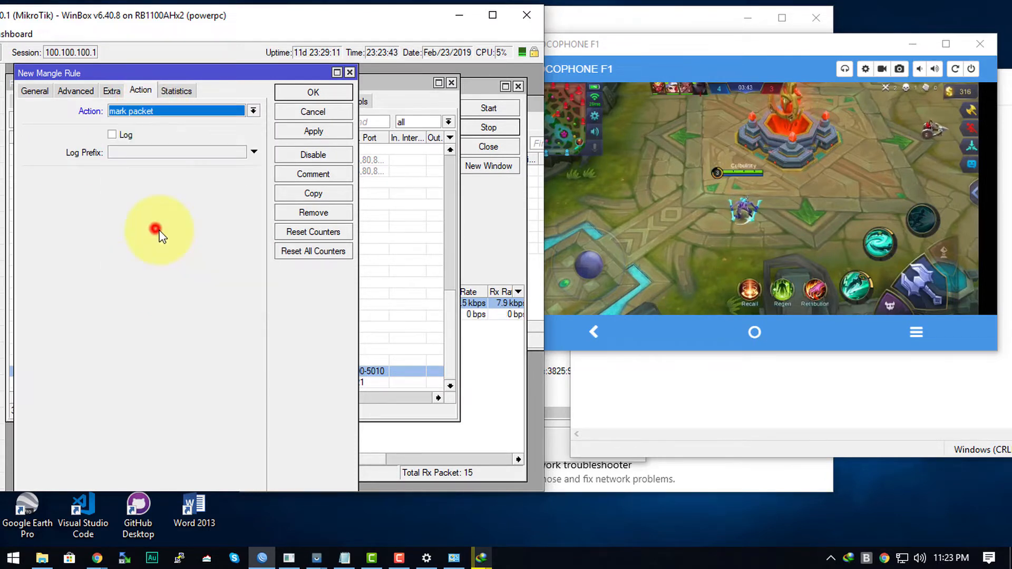
click(136, 178)
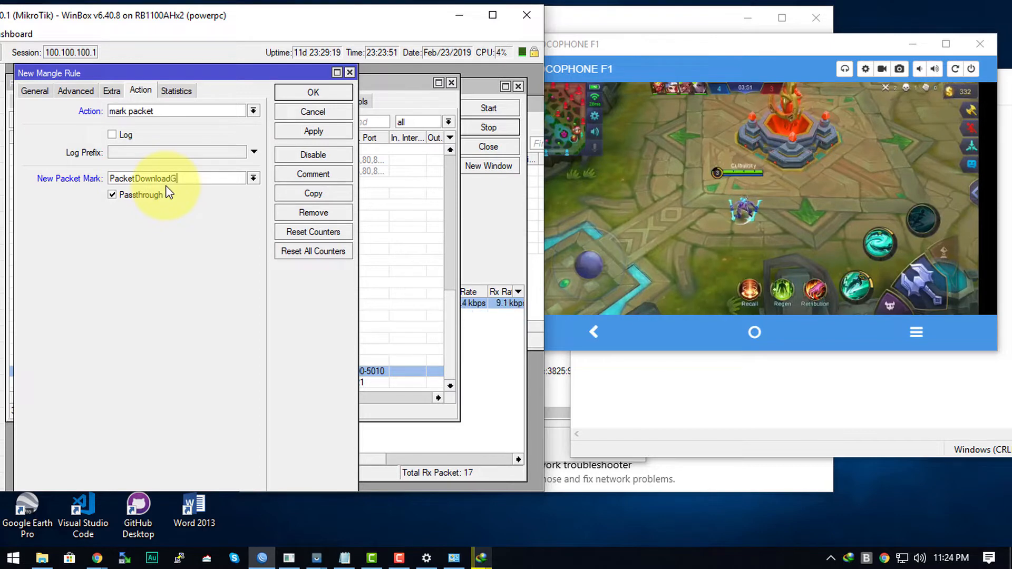
click(308, 89)
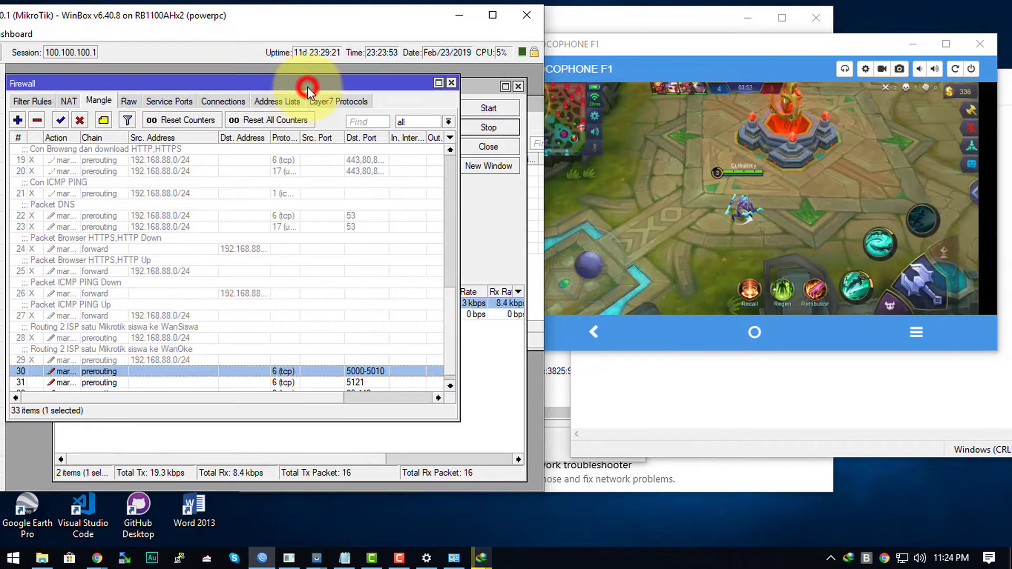
- Bring the byte and packet counters of the 80,443 rule into view and restart the paused download
click(311, 372)
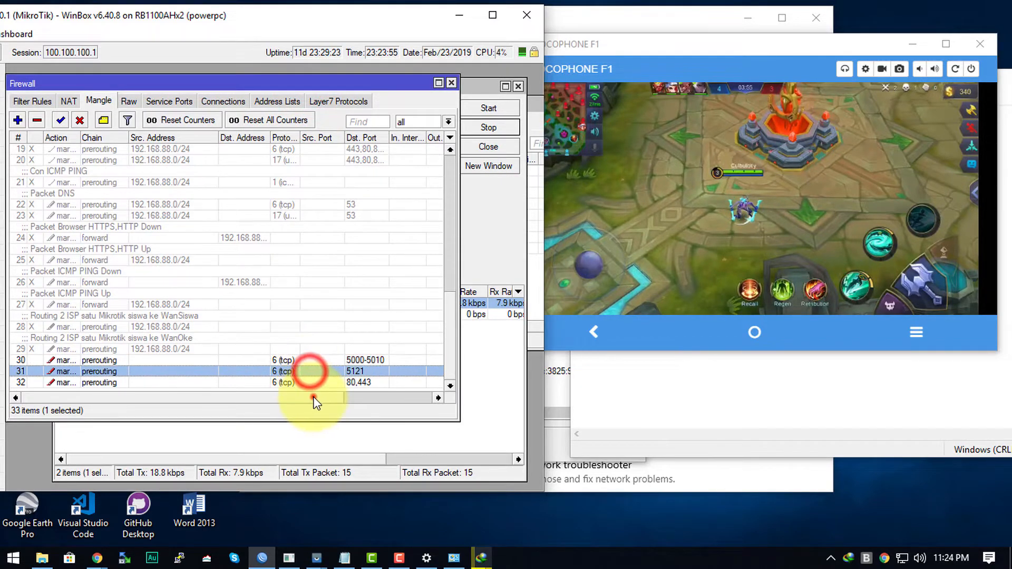
drag(307, 398, 390, 398)
click(399, 382)
mouse_move(477, 560)
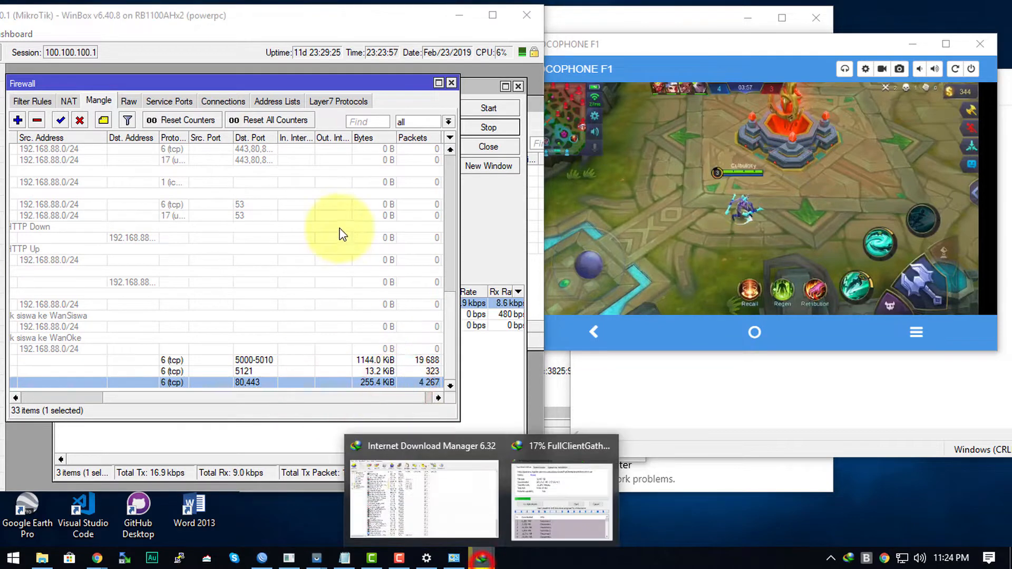
click(542, 474)
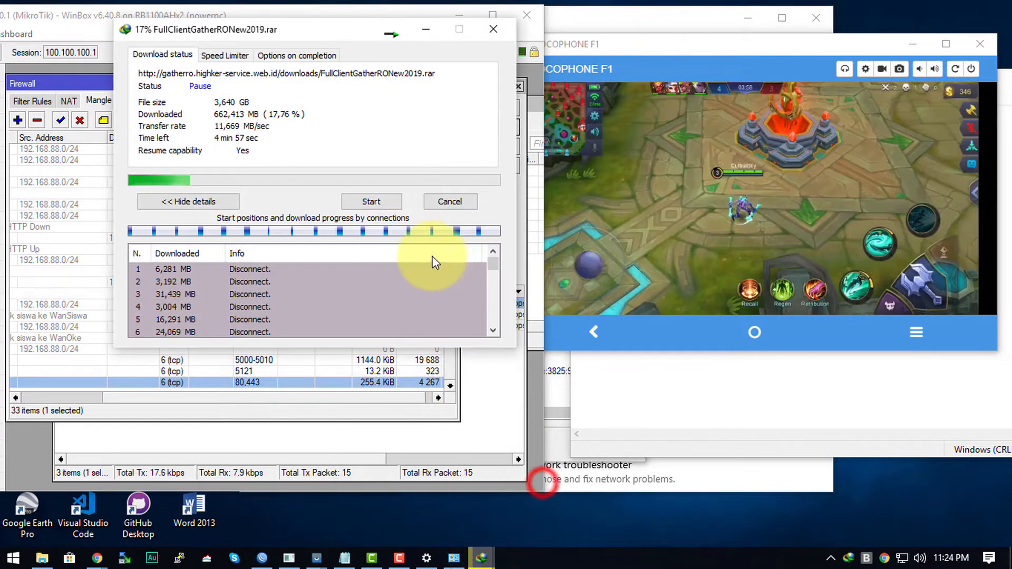
click(371, 201)
- Open the statistics of the 80,443 mangle rule and place the download window beside them to compare the rates
click(373, 397)
double_click(416, 383)
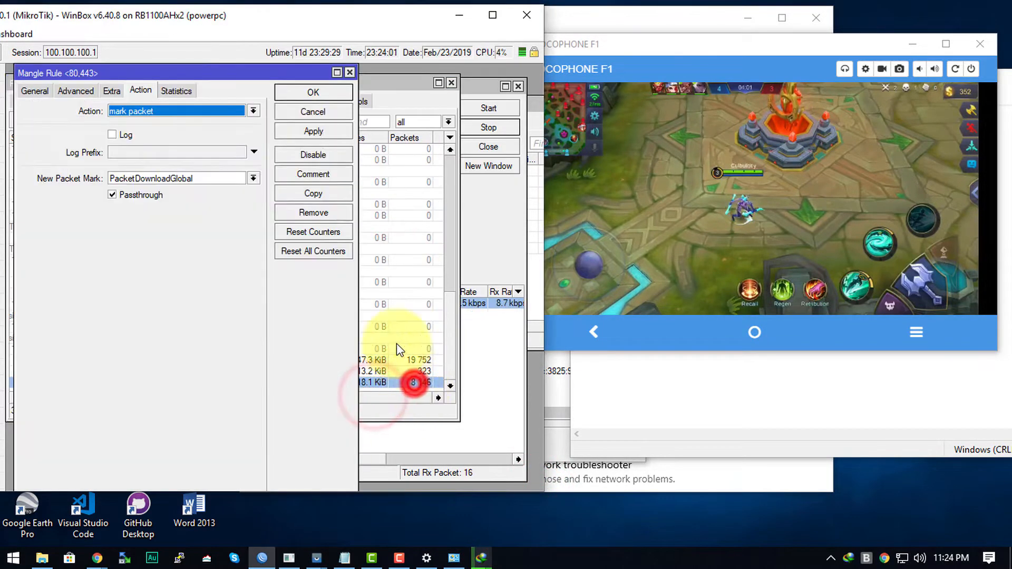
click(176, 90)
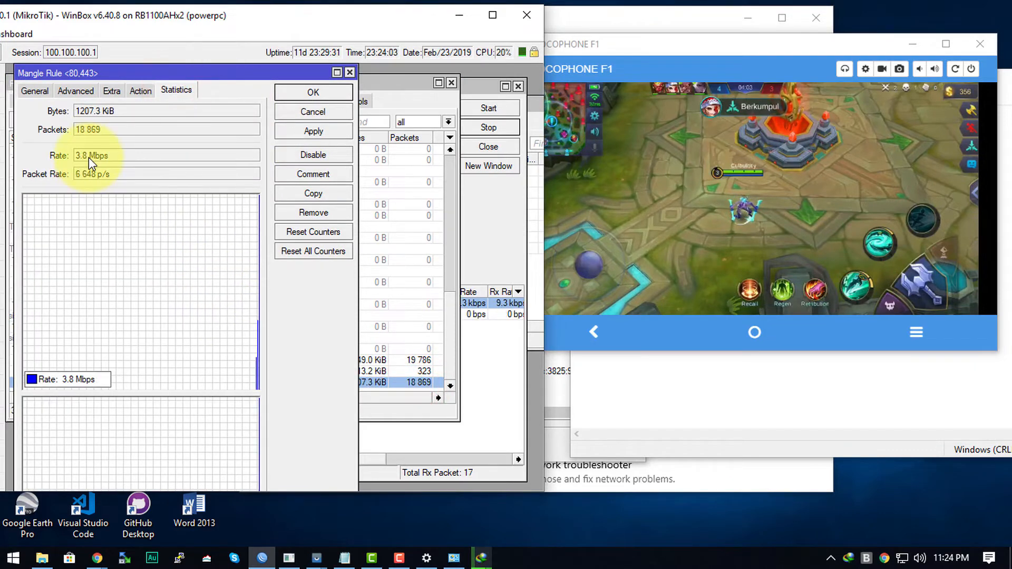
click(481, 557)
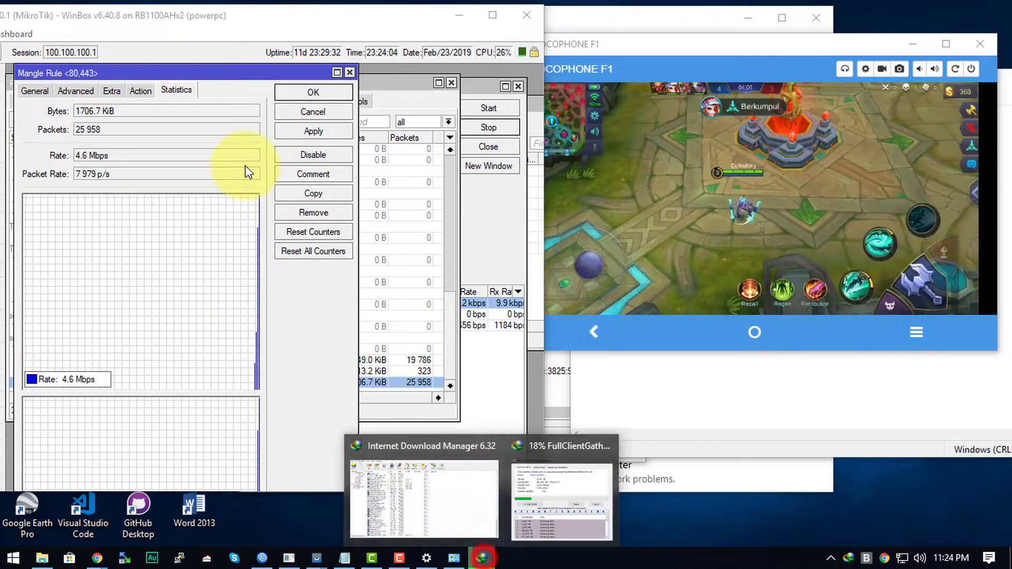
click(543, 482)
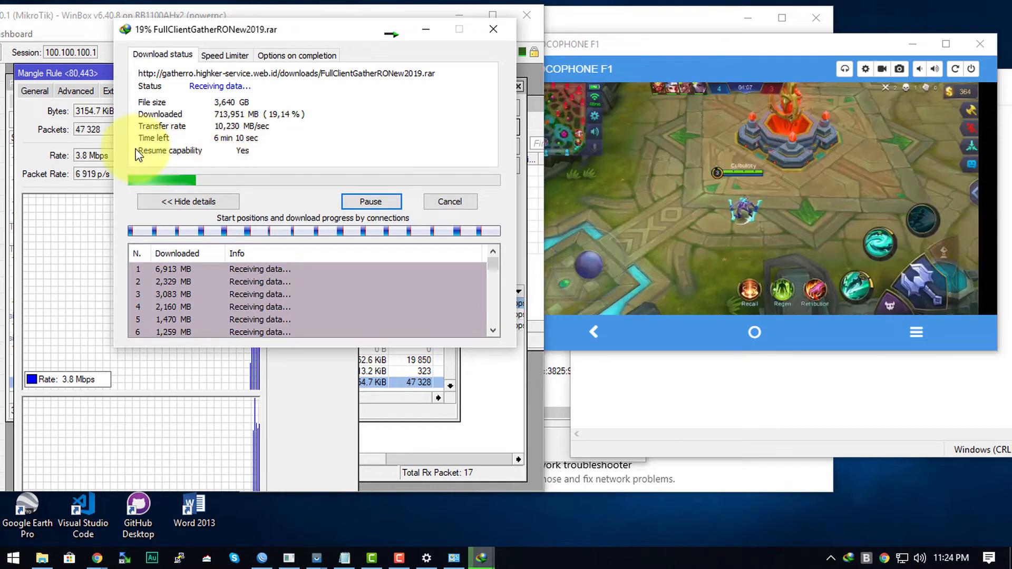
drag(163, 27, 269, 27)
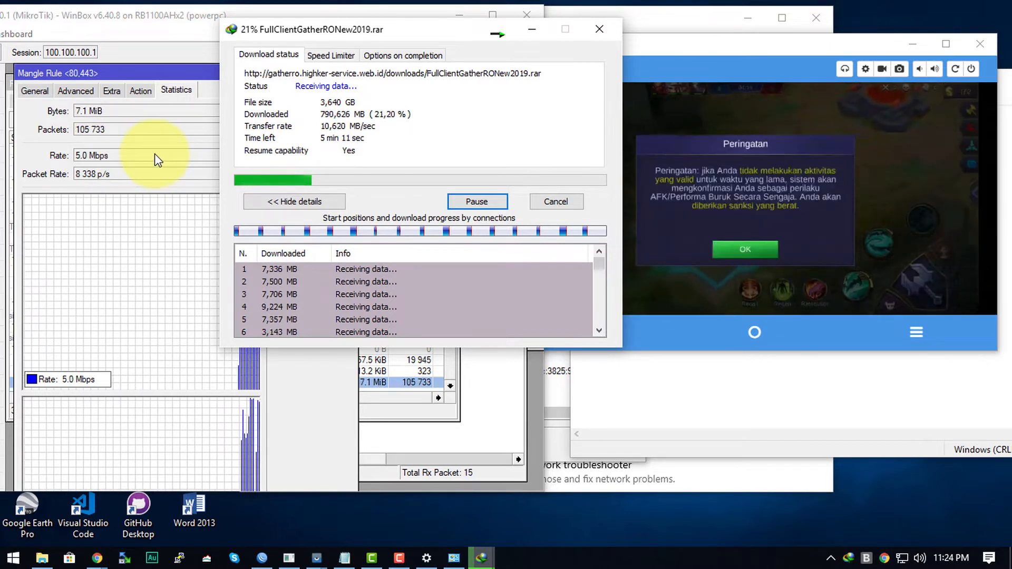
- Pause the download, turn off Passthrough in the 80,443 rule's action settings, and apply the change
click(472, 203)
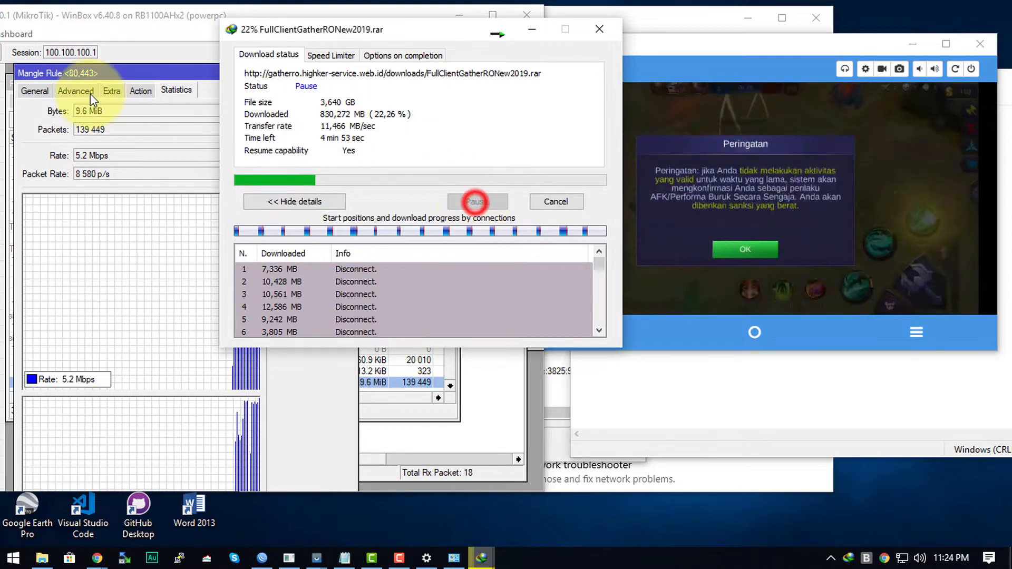
click(102, 129)
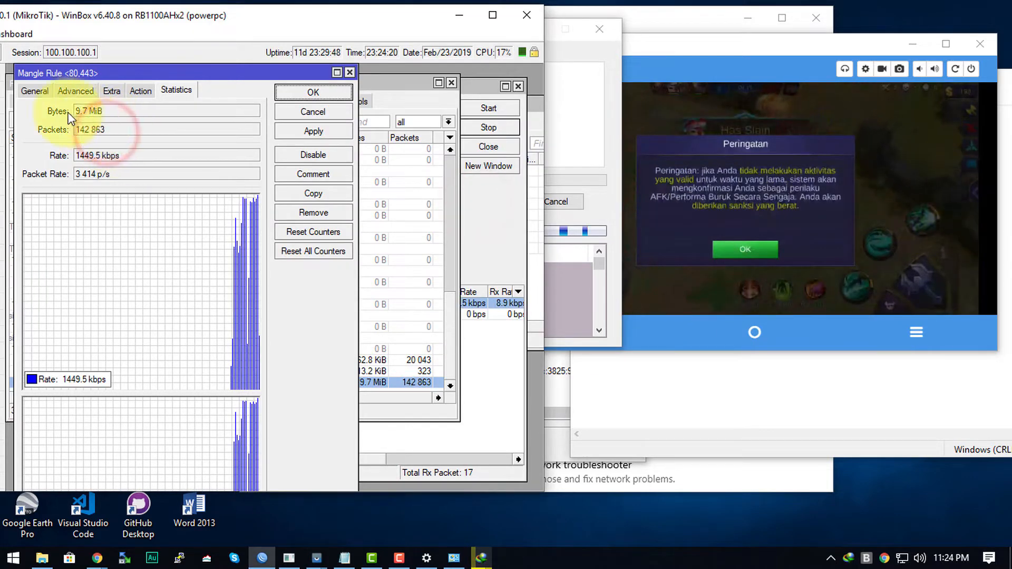
click(35, 90)
click(137, 91)
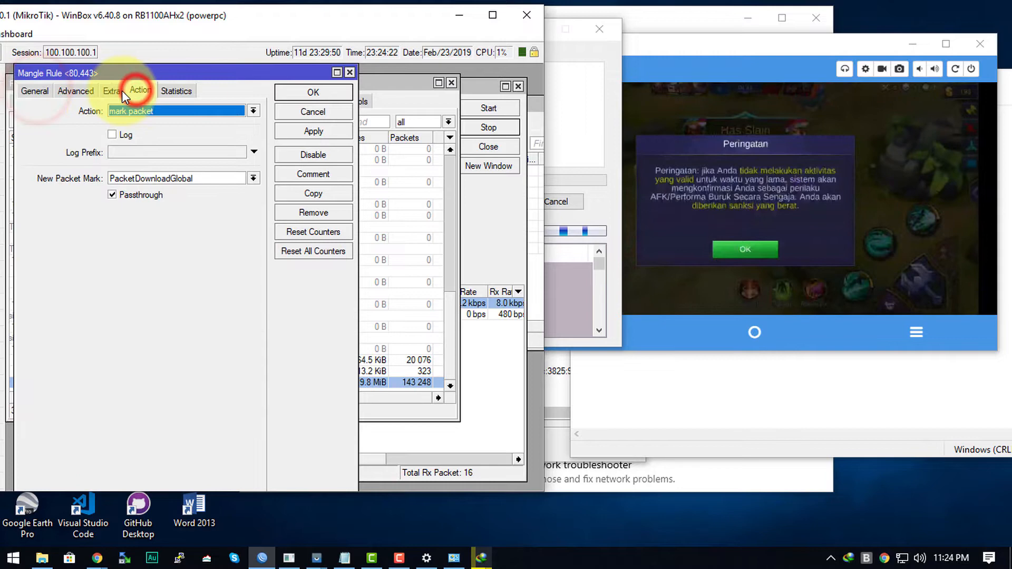
click(136, 194)
click(316, 131)
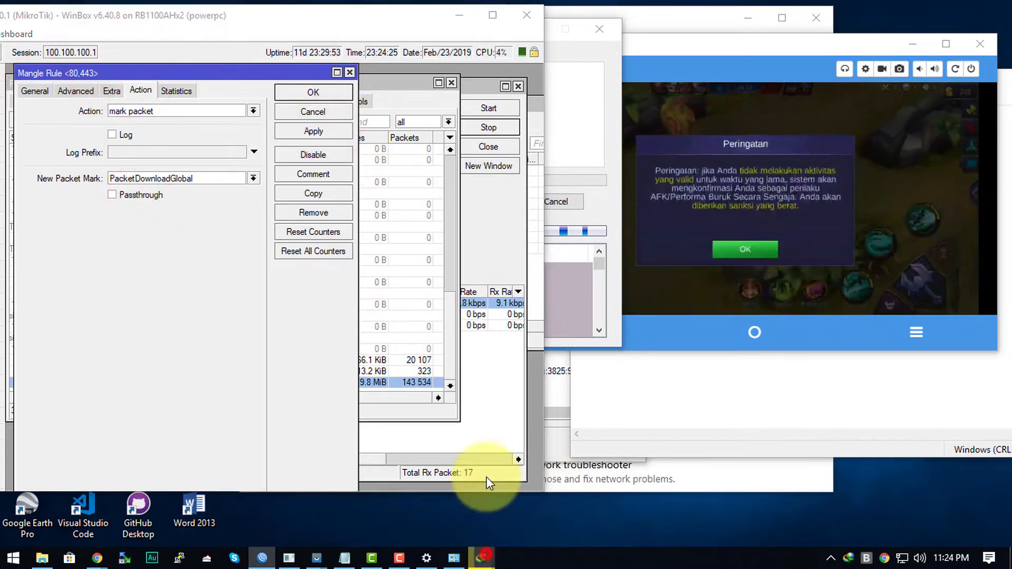
- Restart the download, monitor the 80,443 rule's statistics, and bring the download progress window forward
mouse_move(481, 555)
click(553, 498)
click(477, 201)
click(176, 90)
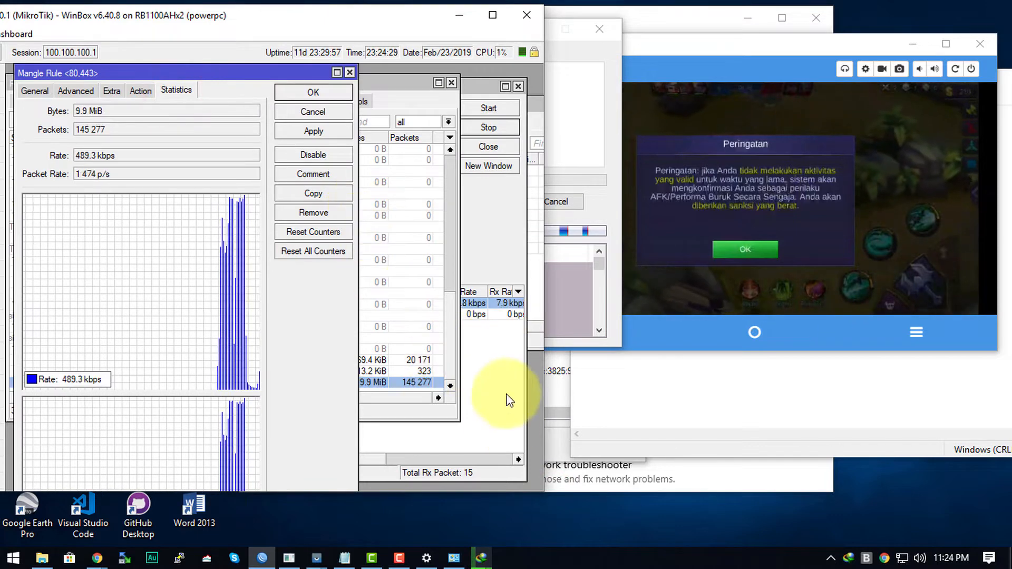
mouse_move(483, 557)
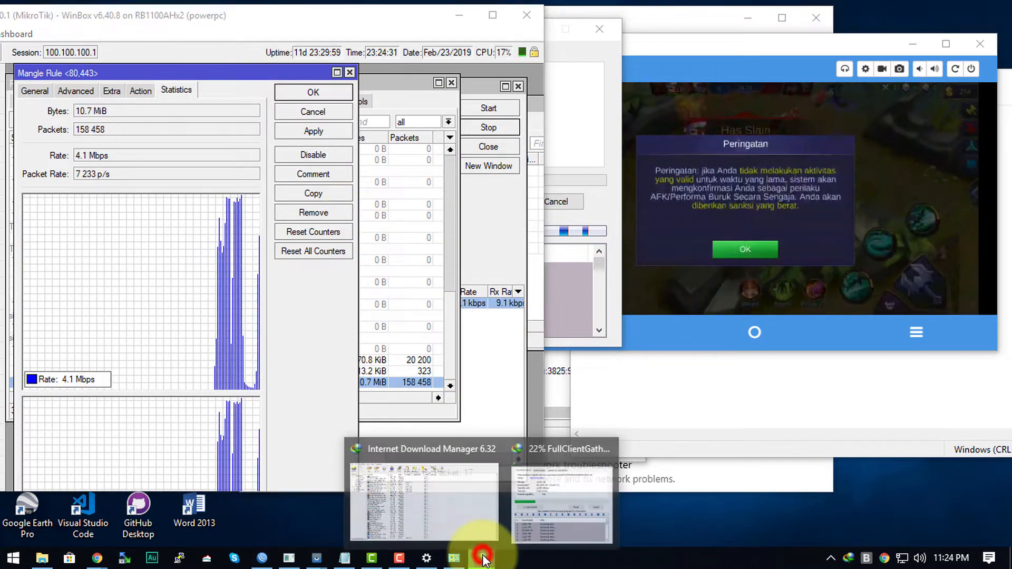
click(552, 500)
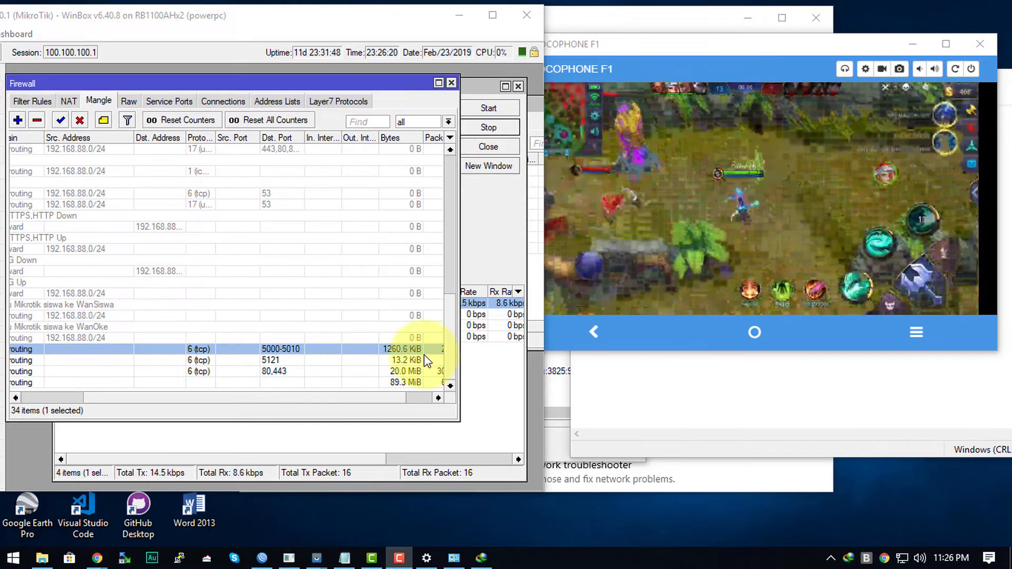
- Change the 5000-5010 mangle rule's action to mark connection with the new connection mark ConML, and save it
click(279, 396)
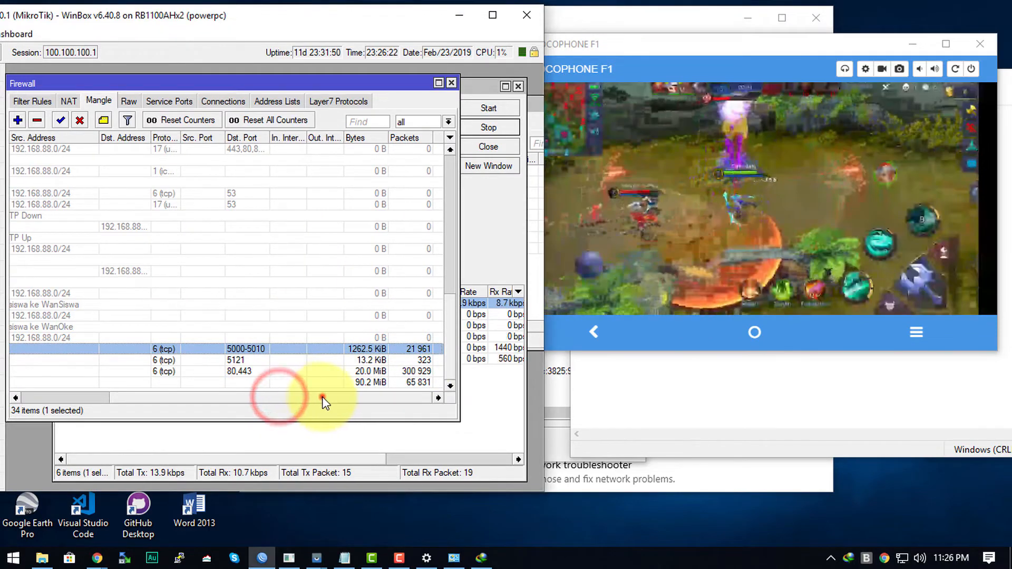
drag(319, 397, 170, 395)
click(87, 371)
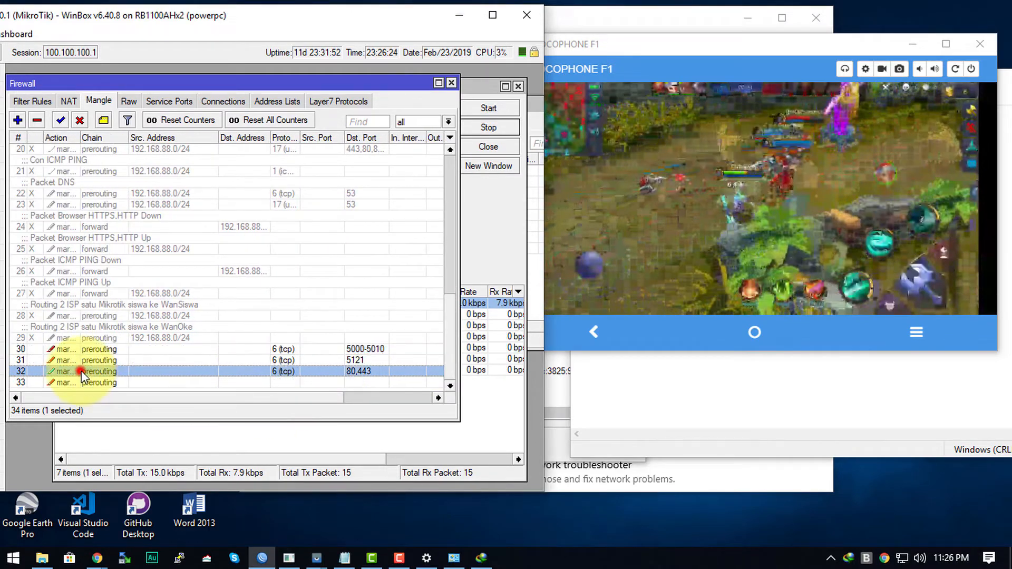
drag(306, 394, 352, 390)
double_click(295, 349)
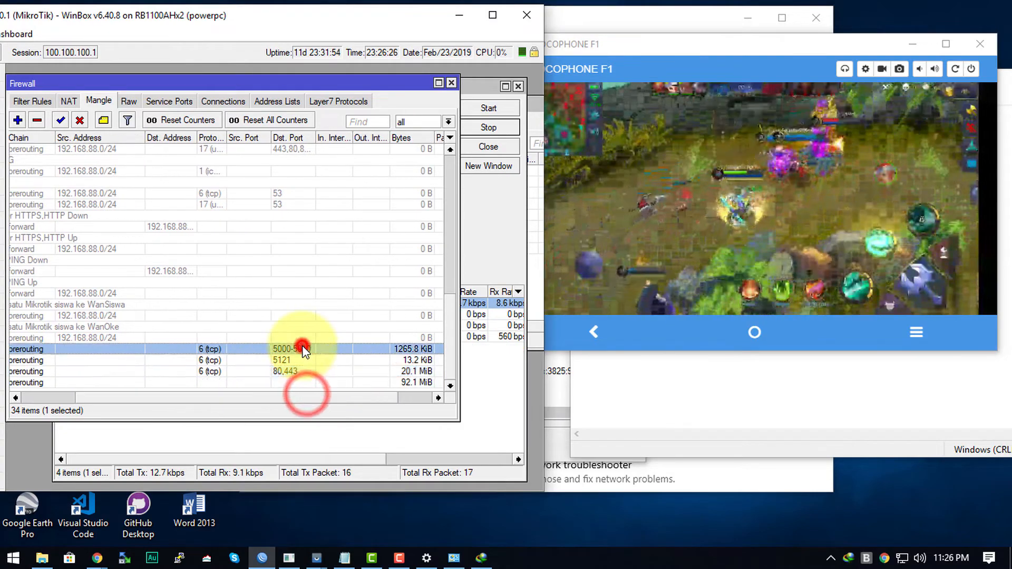
click(224, 91)
click(238, 116)
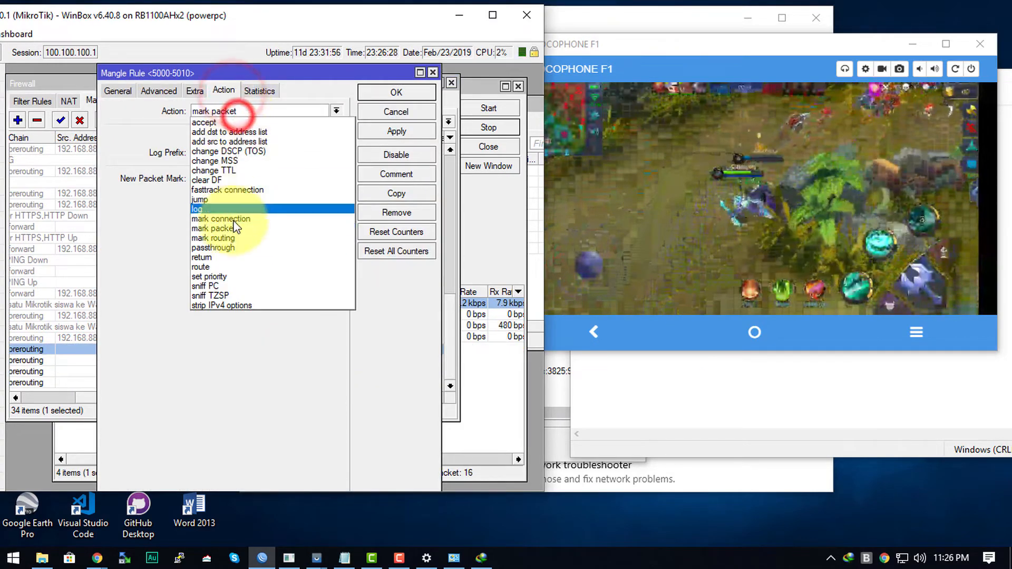
click(237, 215)
click(246, 179)
text(ConML)
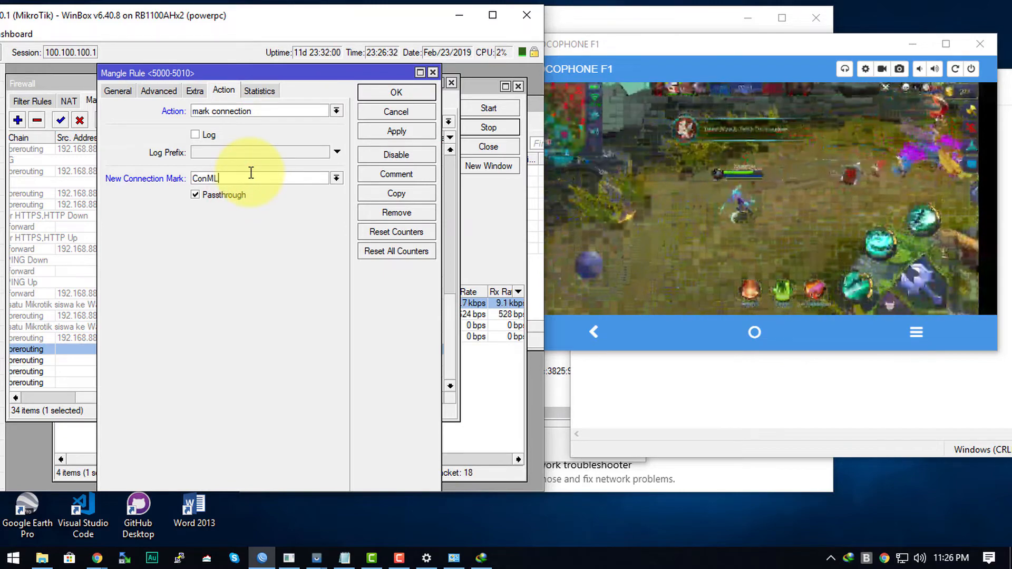
click(397, 91)
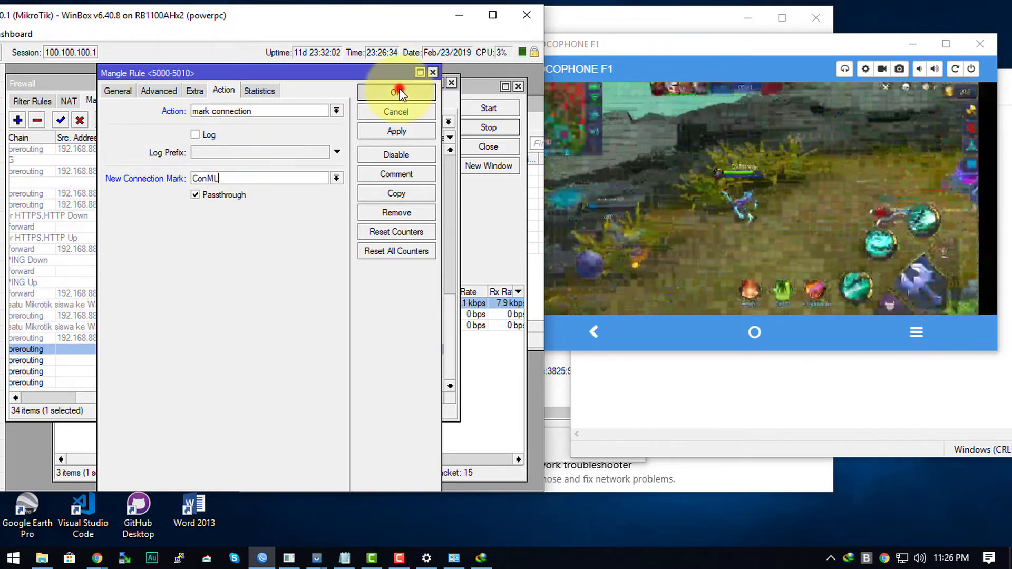
- Check the 80,443 rule's action settings for reference, and turn off Passthrough in the 5000-5010 mangle rule
double_click(324, 370)
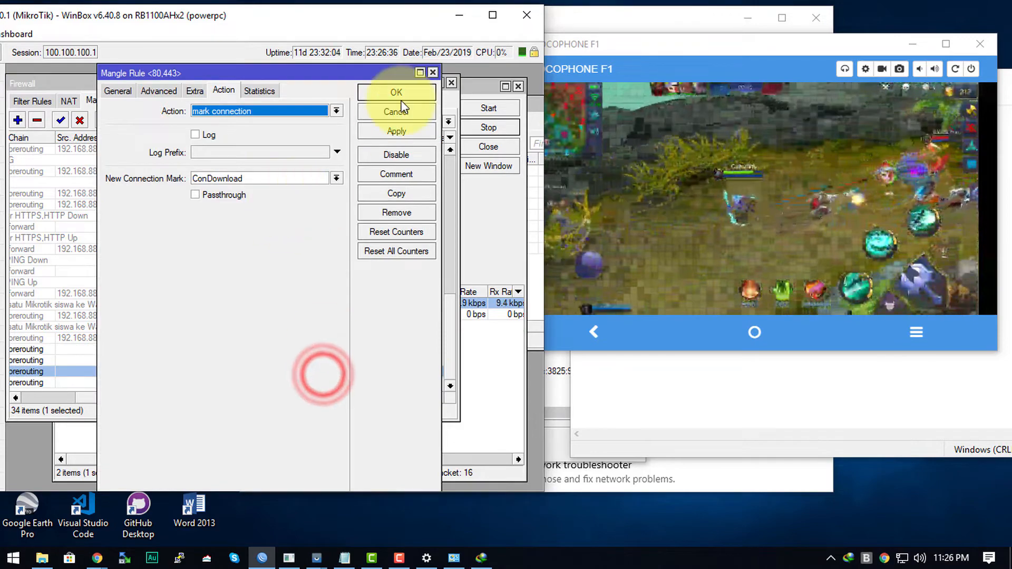
click(394, 108)
double_click(303, 349)
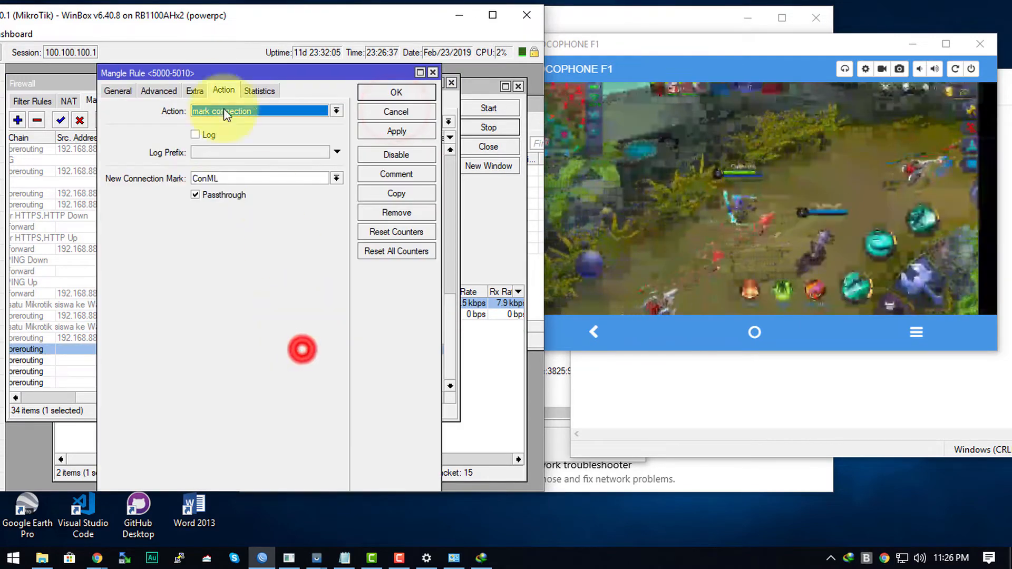
click(220, 195)
click(395, 92)
- Change the 5121 mangle rule's action to mark connection with the new connection mark con_ro, and save it
click(283, 360)
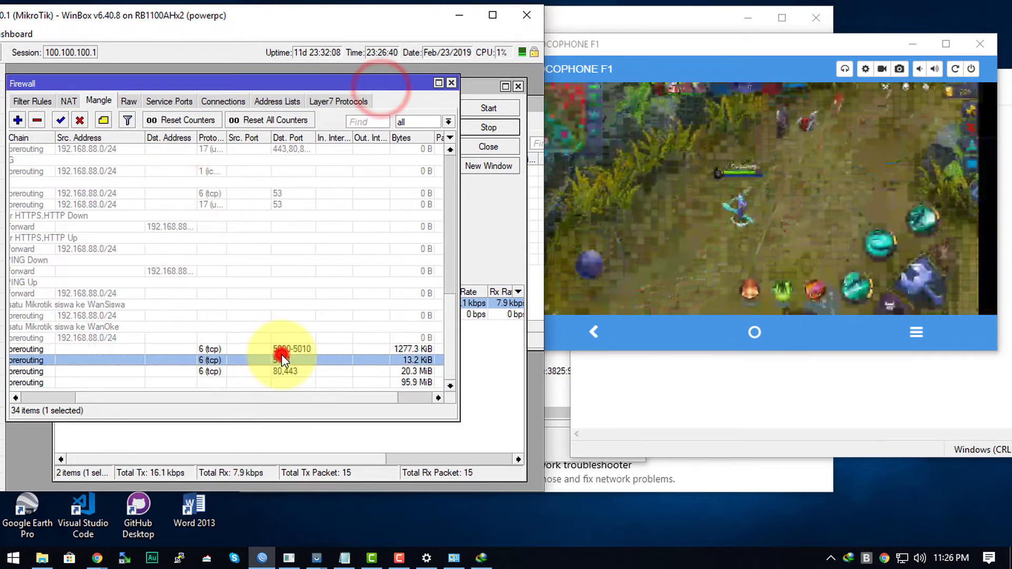
double_click(283, 360)
click(219, 195)
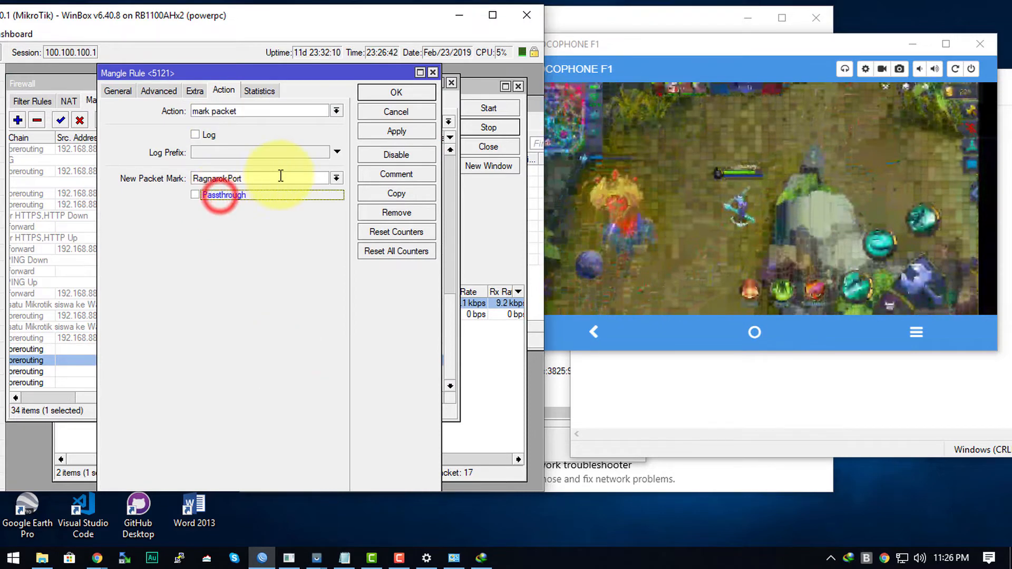
click(271, 178)
click(337, 111)
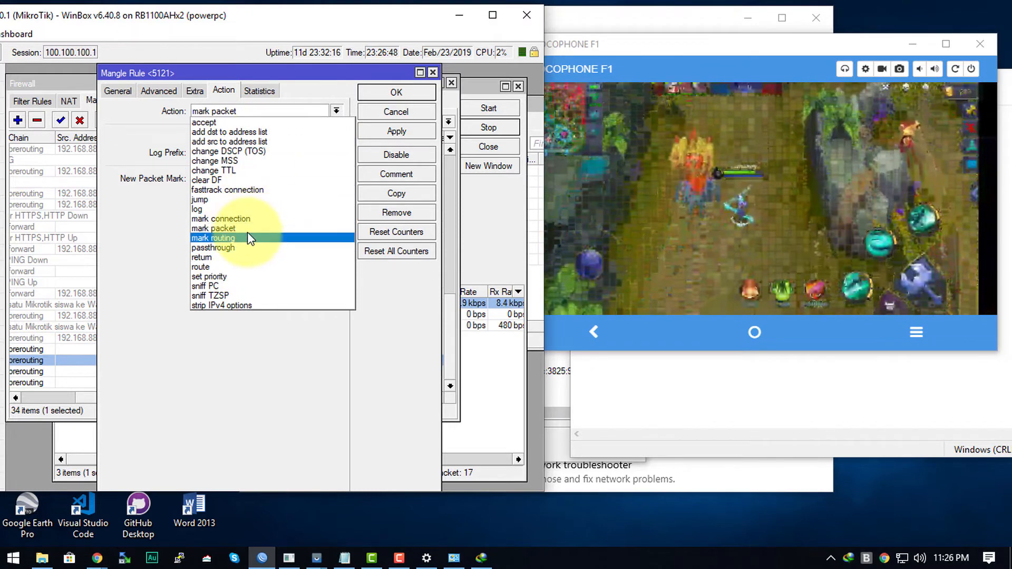
click(217, 217)
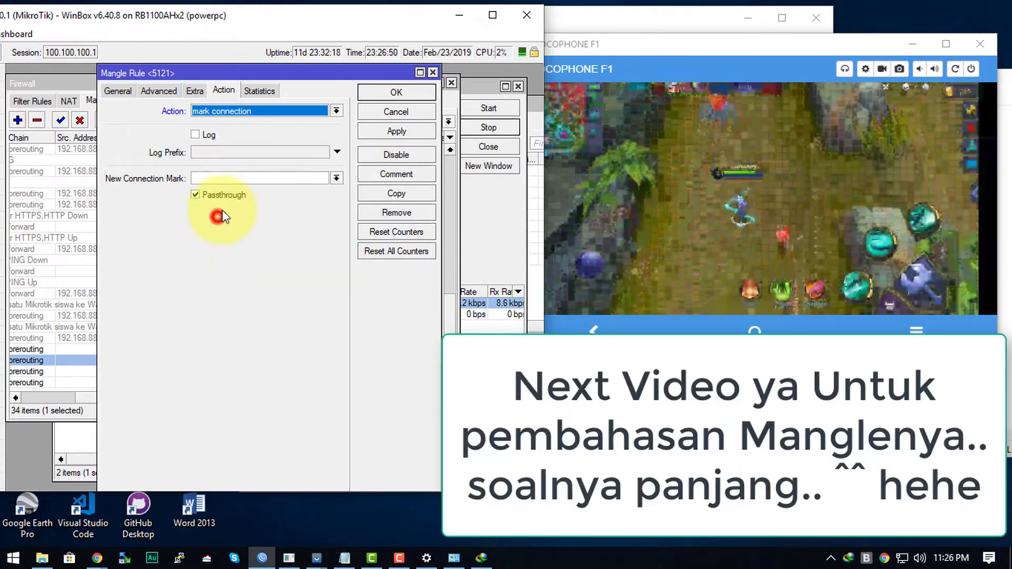
click(230, 178)
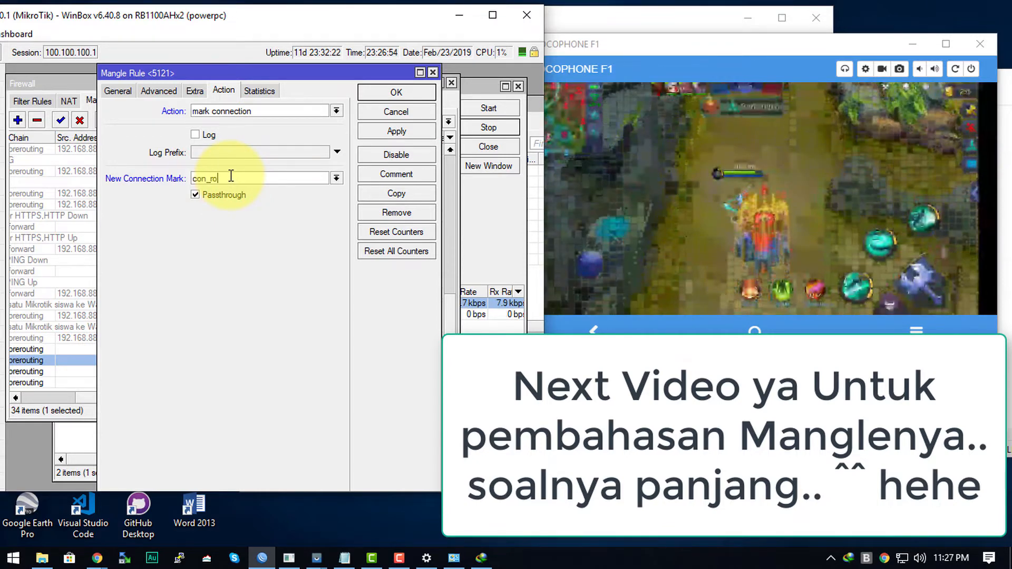
click(372, 89)
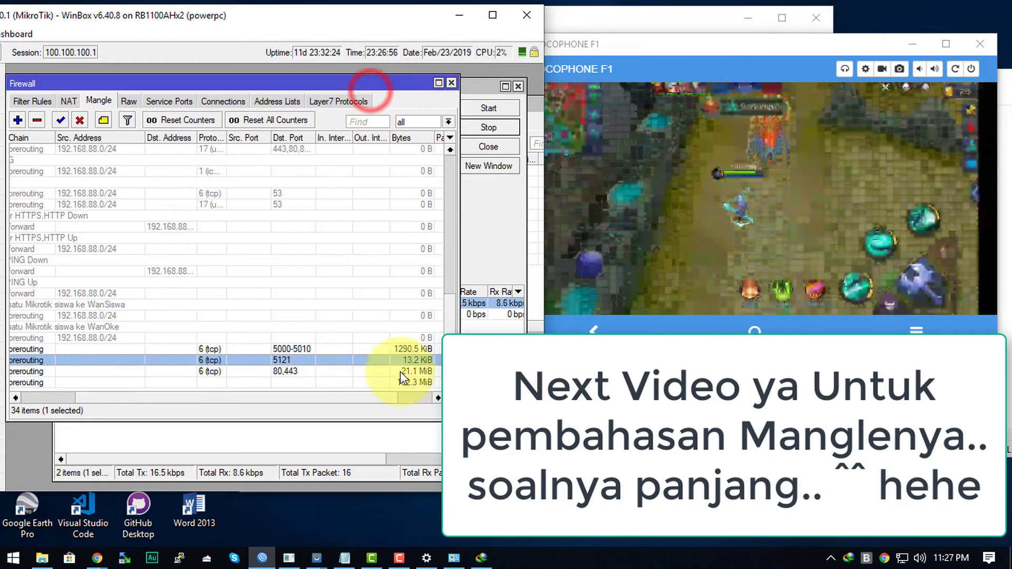
- Start a new mangle rule in the prerouting chain that matches the connection mark ConML
drag(329, 402, 165, 402)
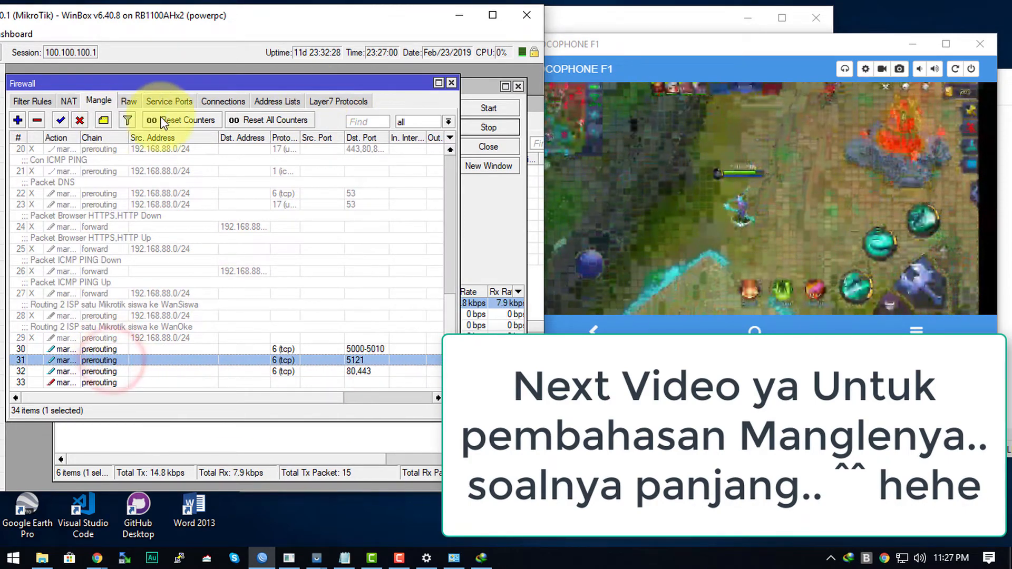
click(17, 122)
click(118, 90)
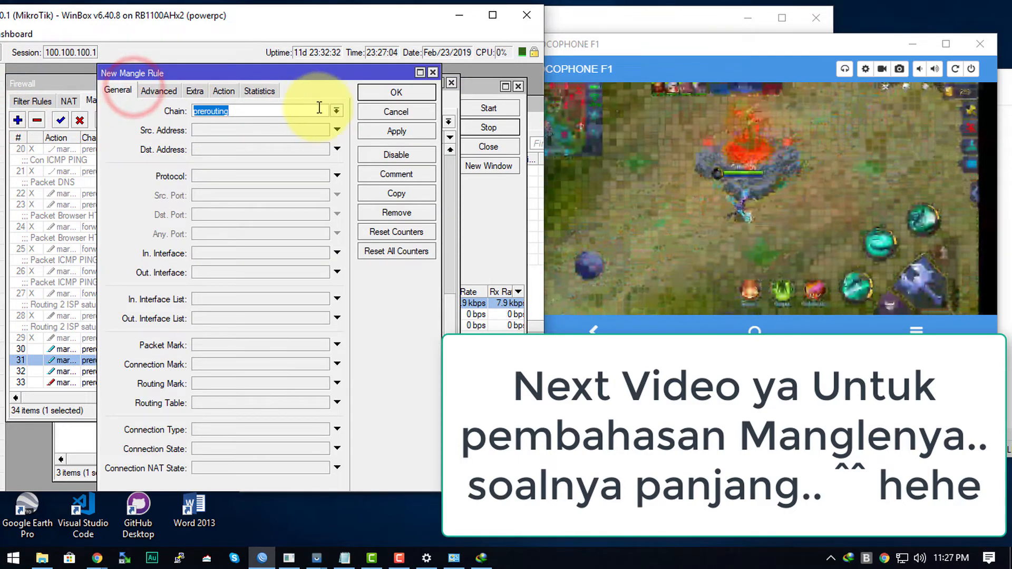
click(144, 91)
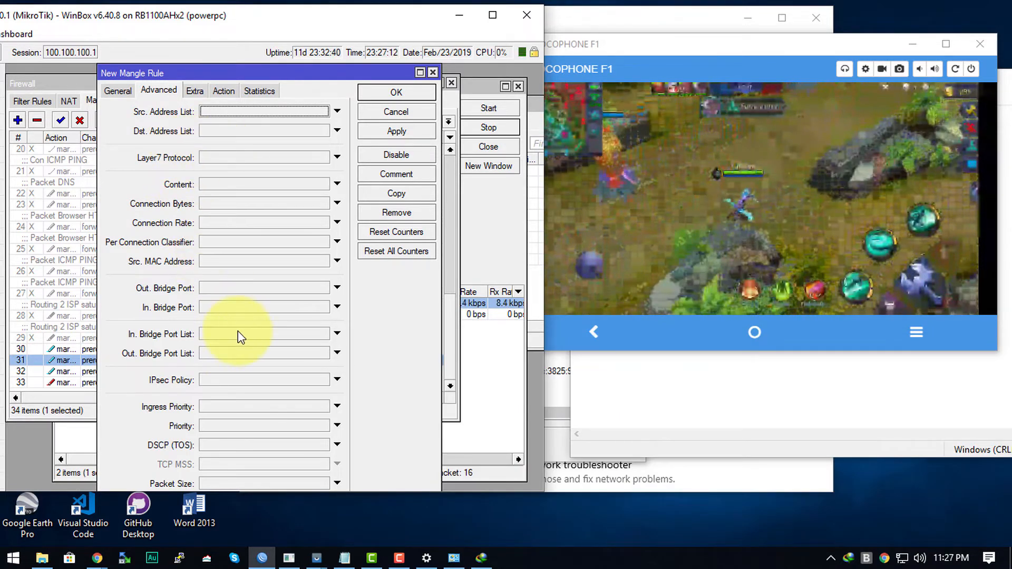
click(125, 91)
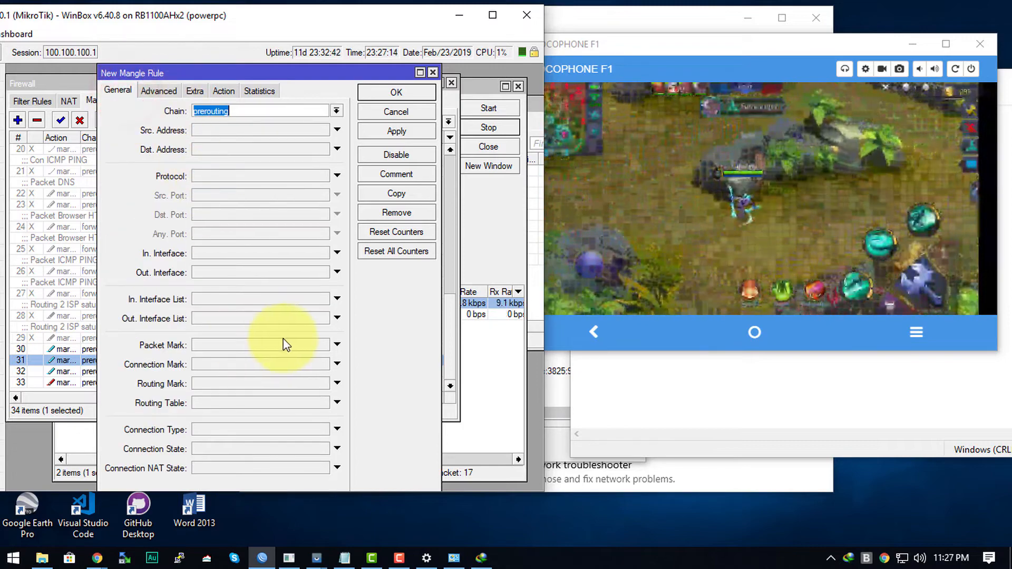
click(321, 364)
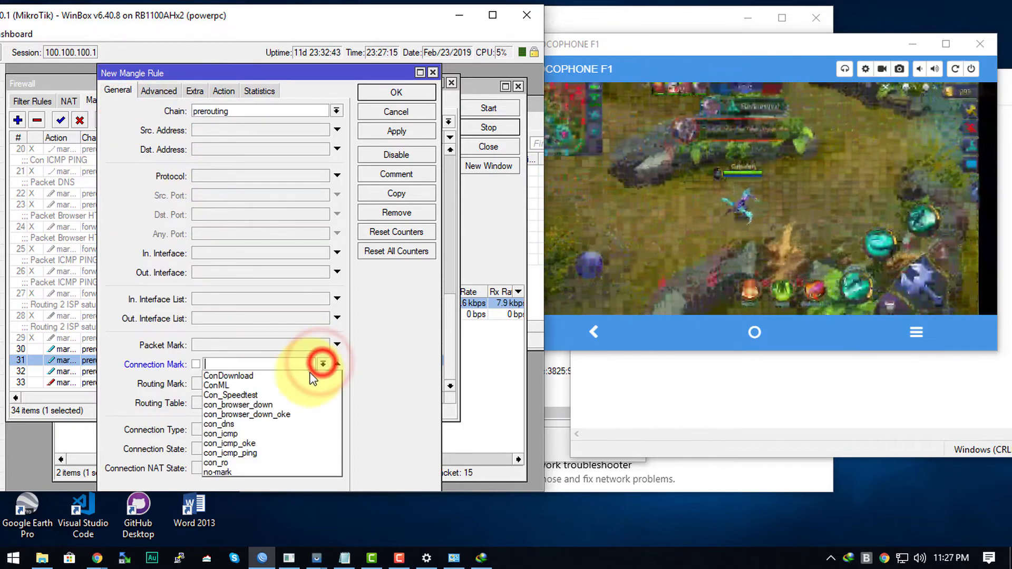
click(271, 385)
- Set the new rule's action to mark packet with packet mark PacketML, turn off Passthrough, and save the rule
click(221, 90)
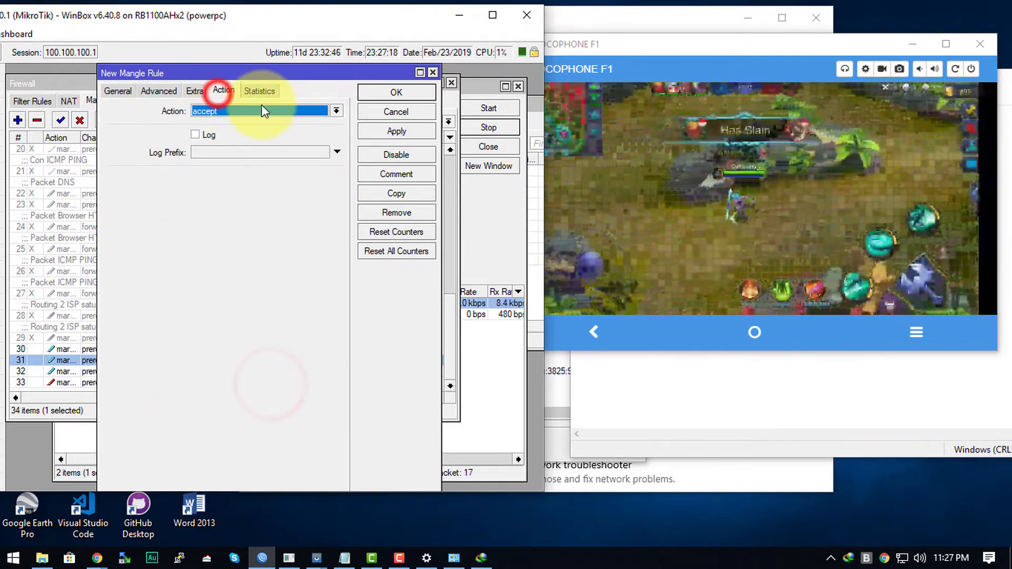
click(262, 105)
click(233, 227)
click(232, 175)
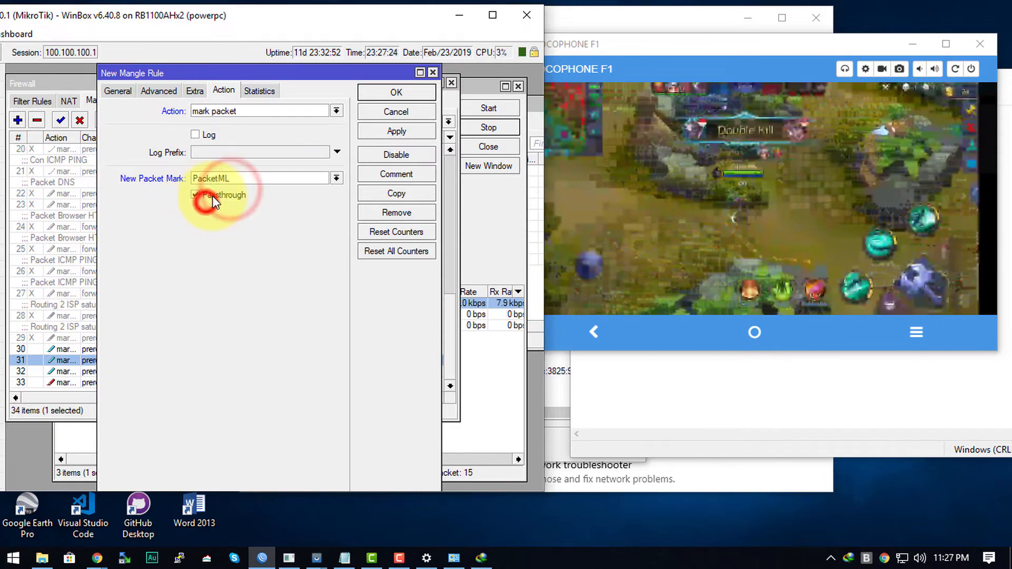
click(396, 92)
- Check the byte and packet counters of the newly added PacketML rule at the end of the mangle list
click(315, 397)
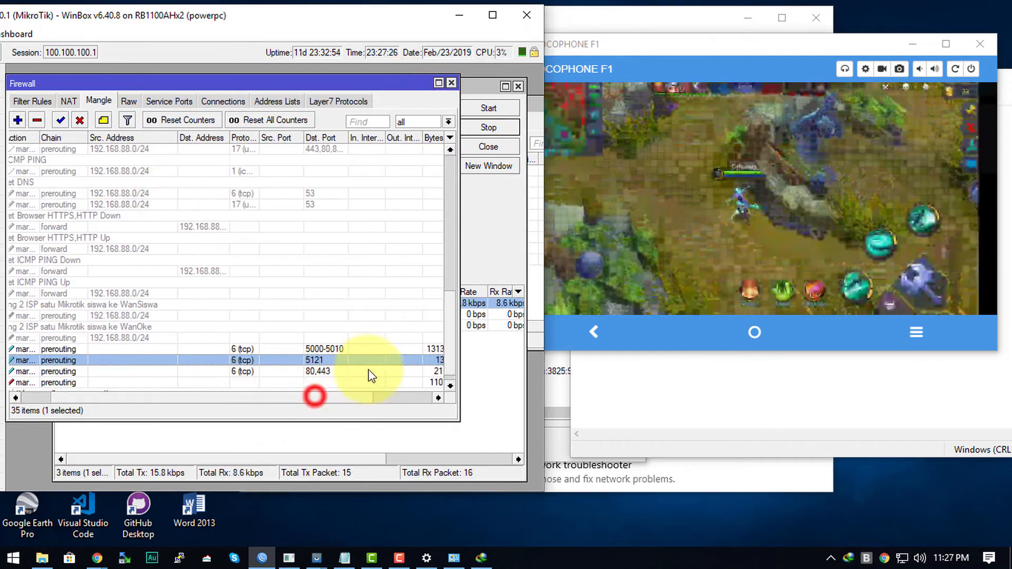
scroll(372, 375, down, 1)
click(258, 397)
click(394, 382)
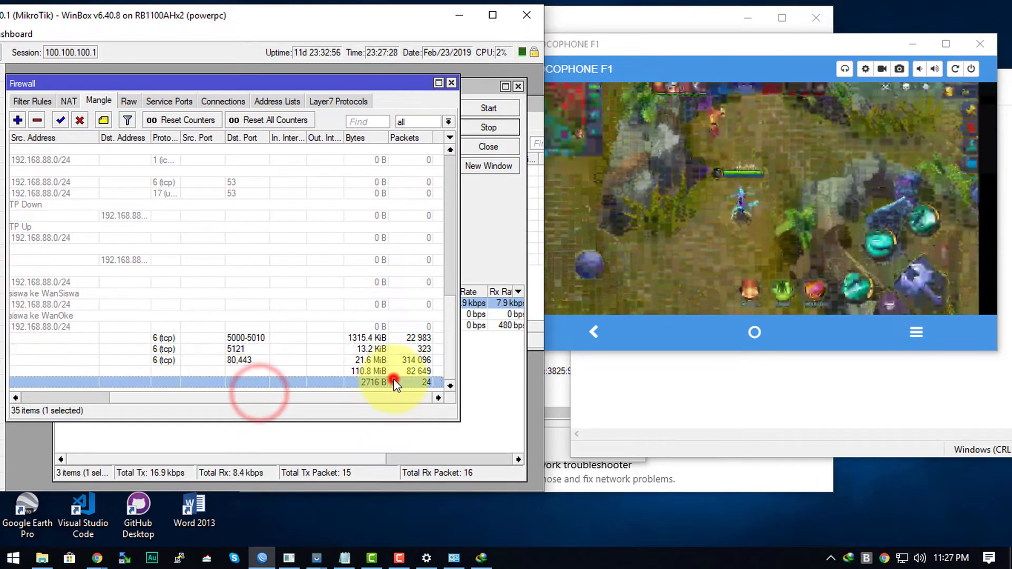
click(220, 398)
- Open the rule that matches connection mark ConML, add the comment PacketML to it, and close the rule
double_click(142, 380)
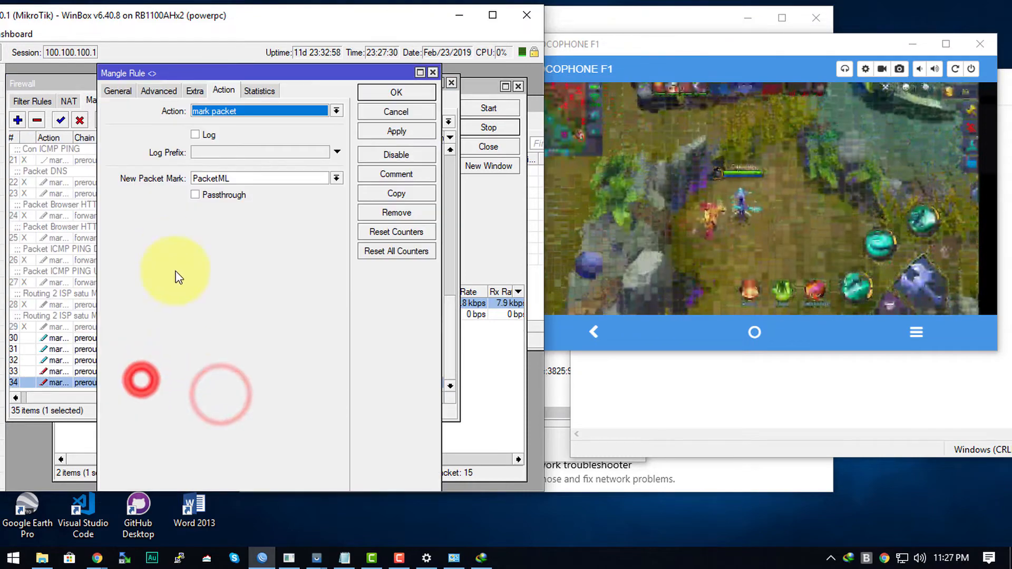
click(117, 90)
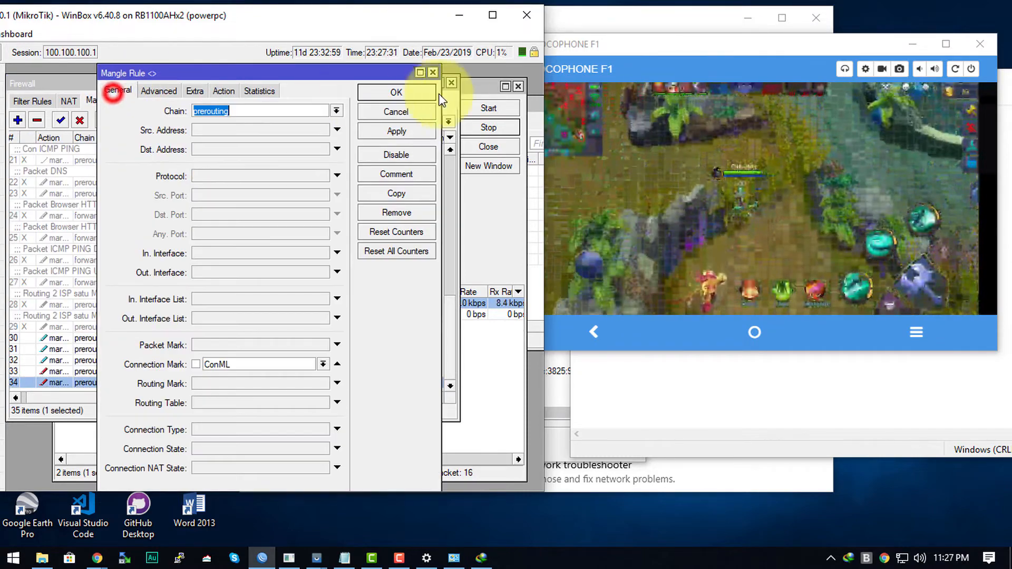
click(401, 174)
text(Packet)
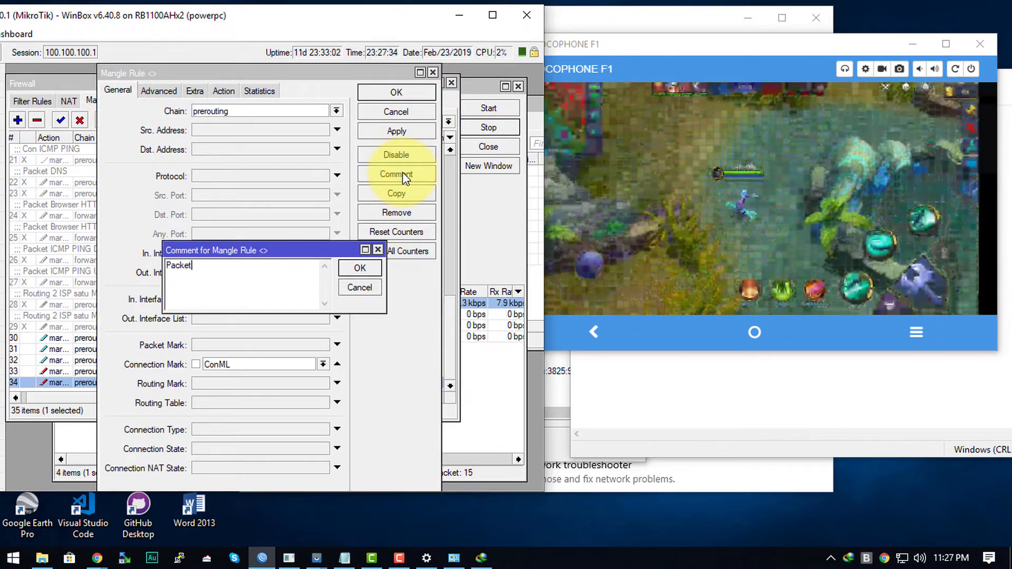
text(ML)
key(Return)
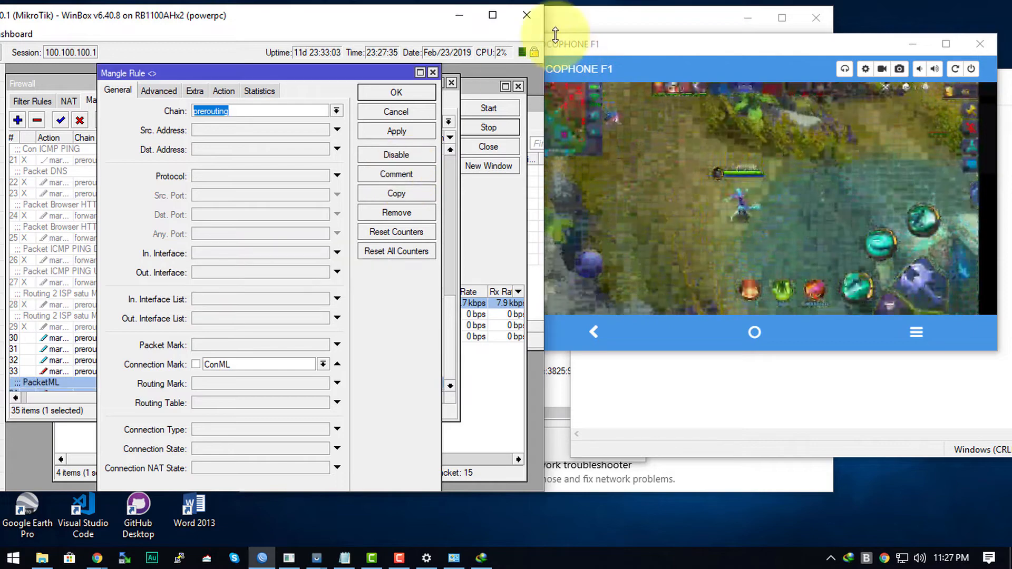
click(432, 72)
- Add the comment PacketDownload to the mangle rule that matches connection mark ConDownload, and save the rule
click(275, 397)
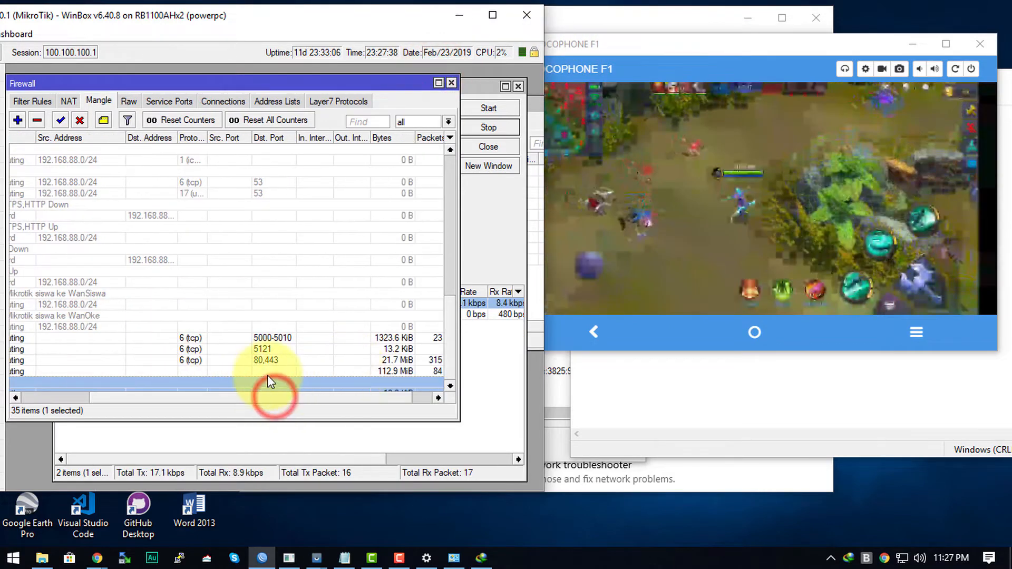
click(151, 369)
drag(198, 397, 63, 389)
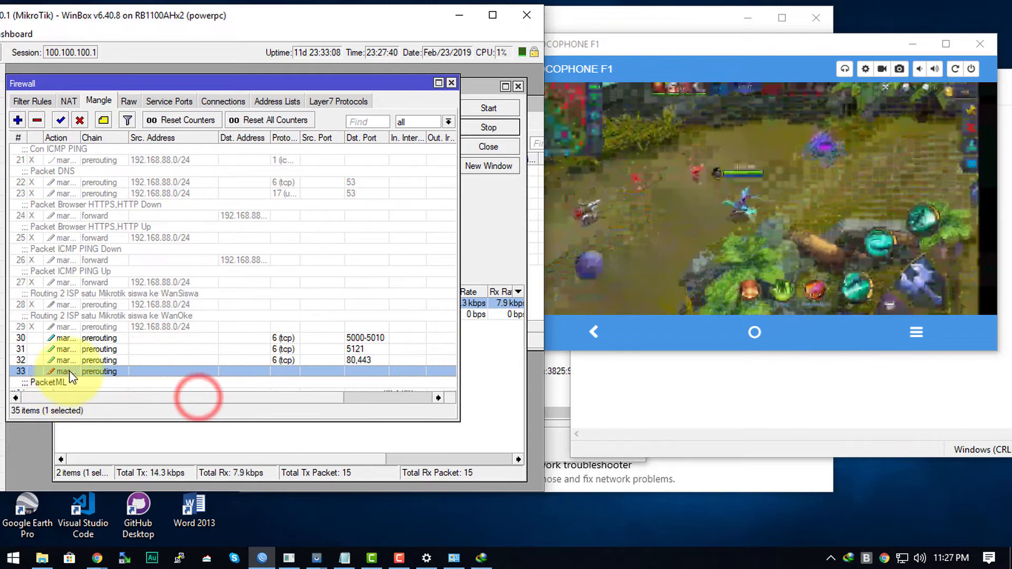
double_click(68, 371)
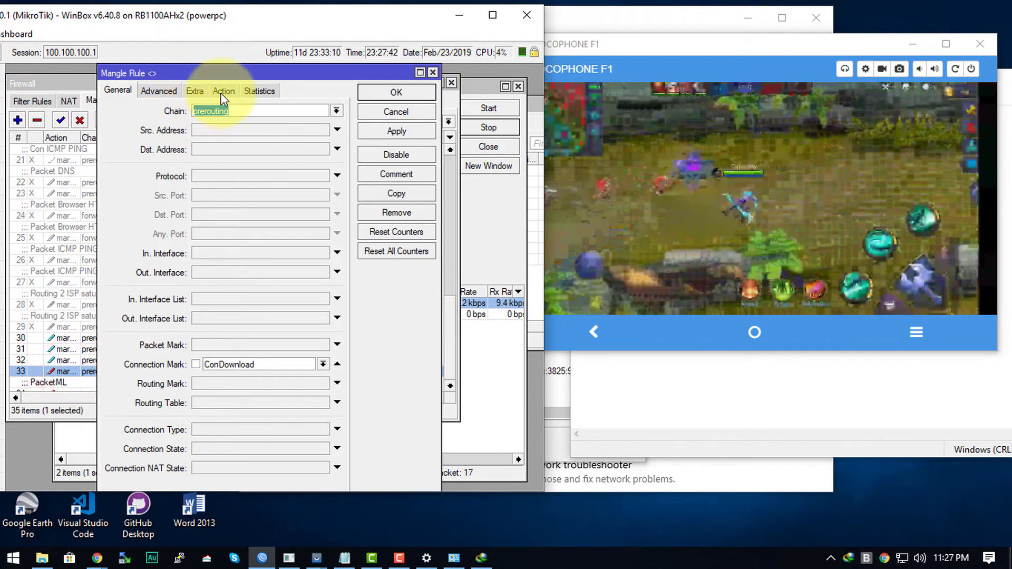
click(406, 177)
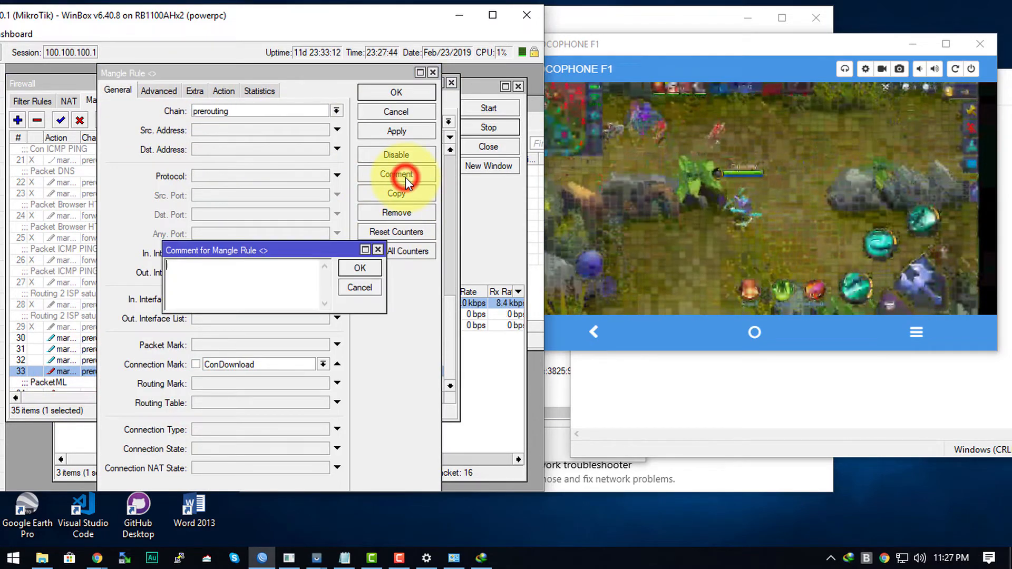
text(o)
key(BackSpace)
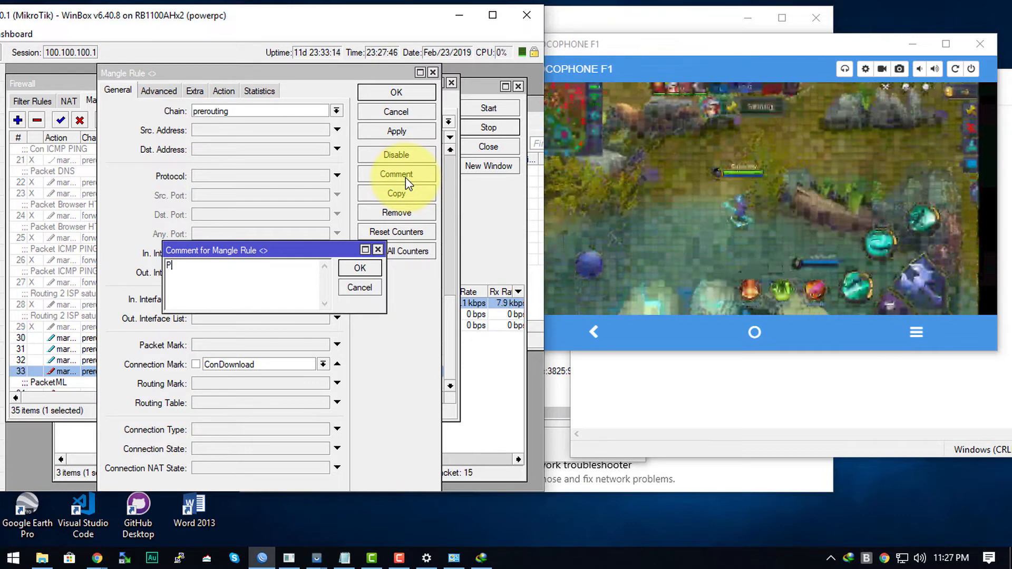
text(PacketDownload)
key(Return)
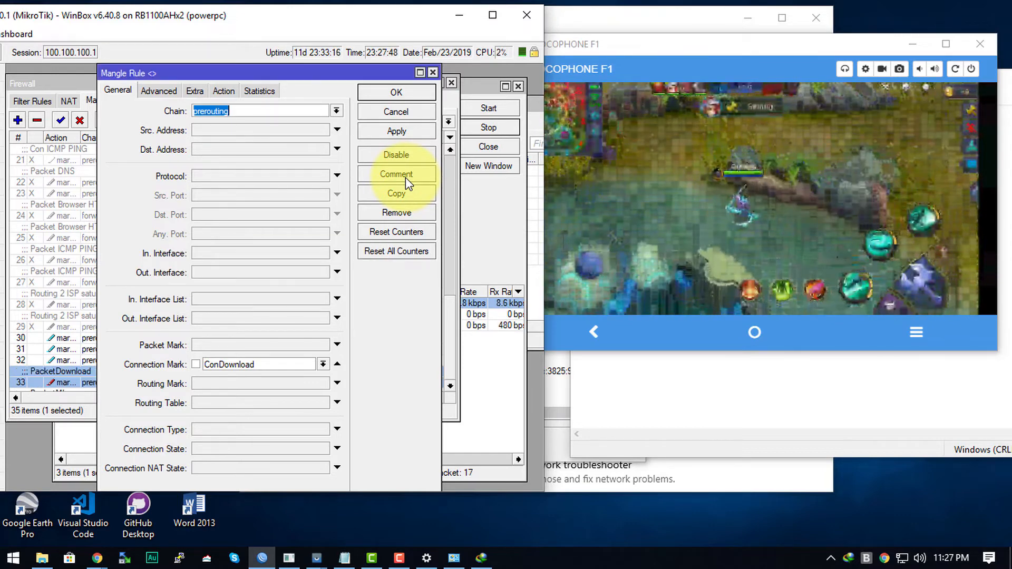
click(396, 92)
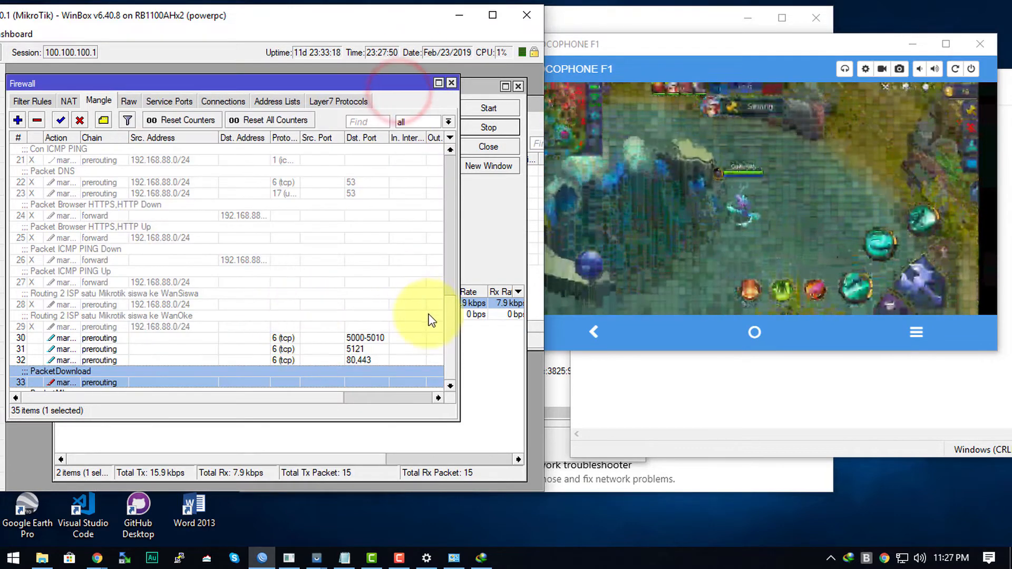
- Enlarge the Firewall window and bring the byte and packet counters of the PacketDownload and PacketML rules into view
drag(458, 422, 498, 445)
click(419, 446)
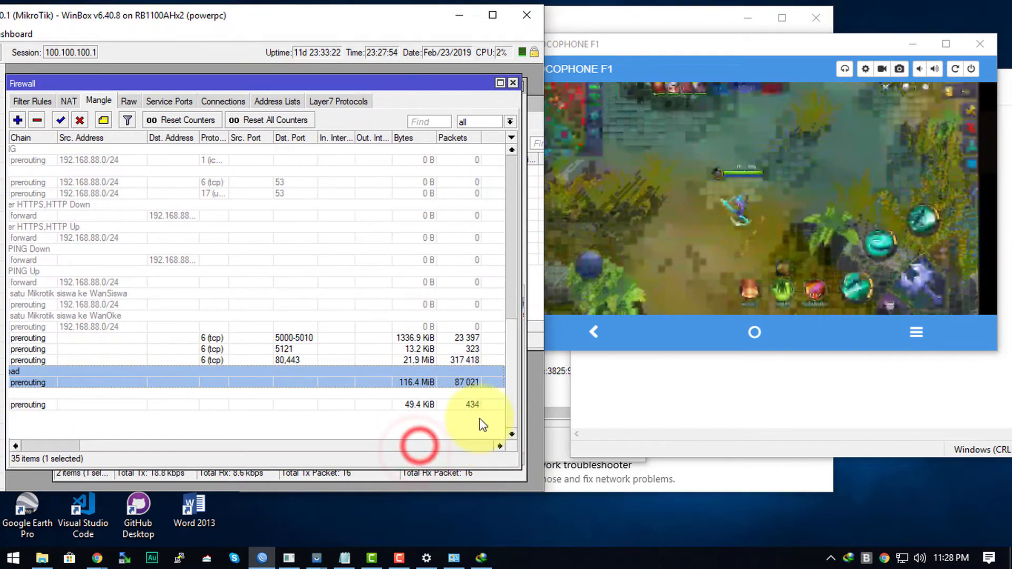
- Open the PacketDownload mangle rule and display its traffic statistics
click(334, 446)
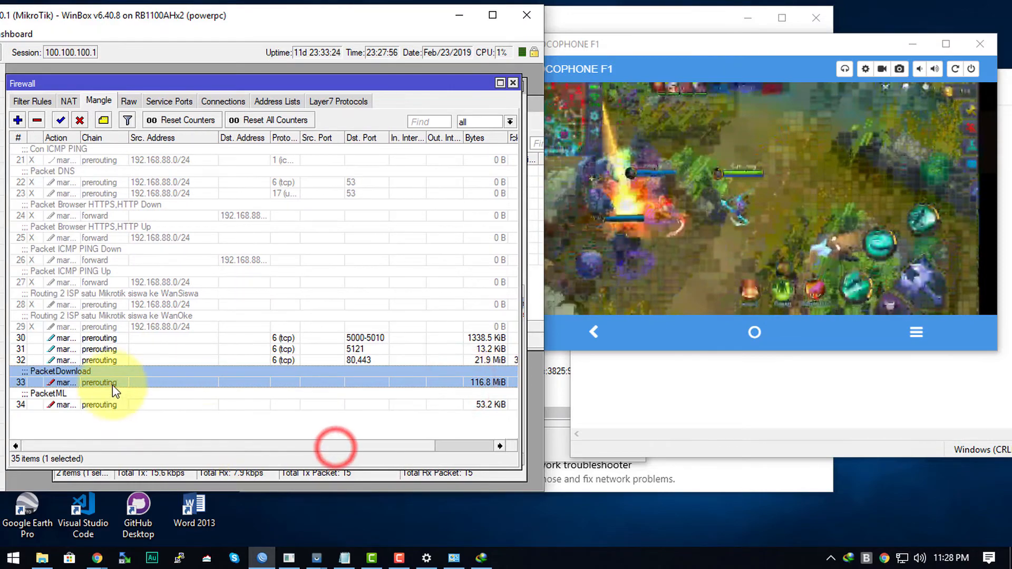
click(112, 382)
double_click(123, 380)
click(250, 90)
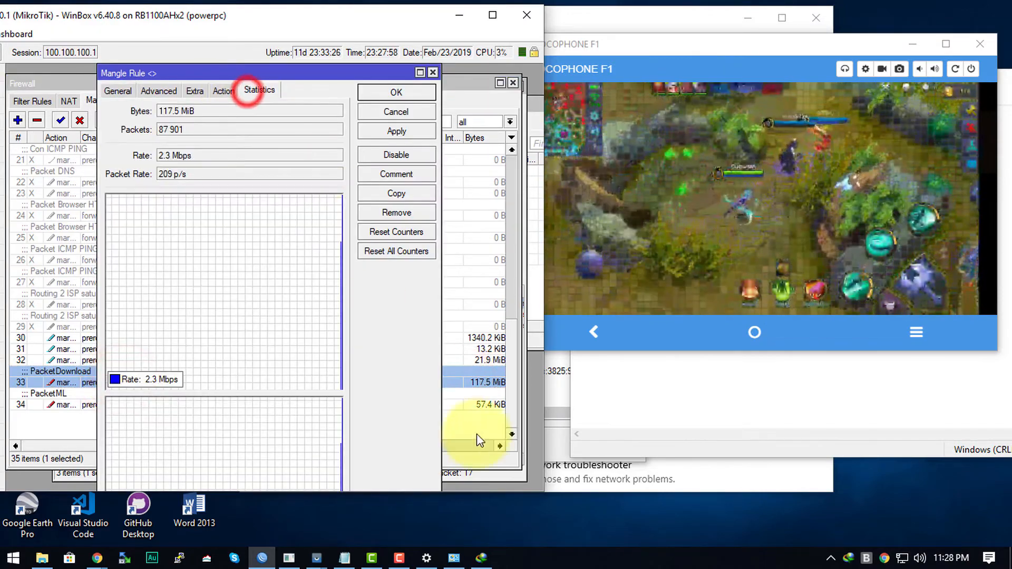
- Switch to Internet Download Manager, resume FullClientGatherRONew2019.rar, and place its progress window beside the mangle rule's traffic rate
click(482, 559)
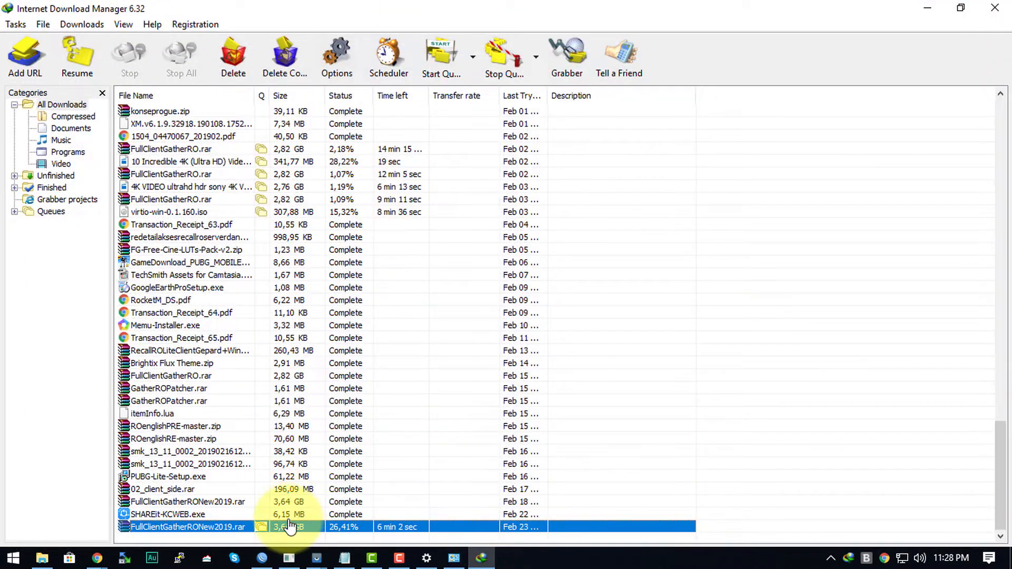
right_click(287, 525)
click(353, 393)
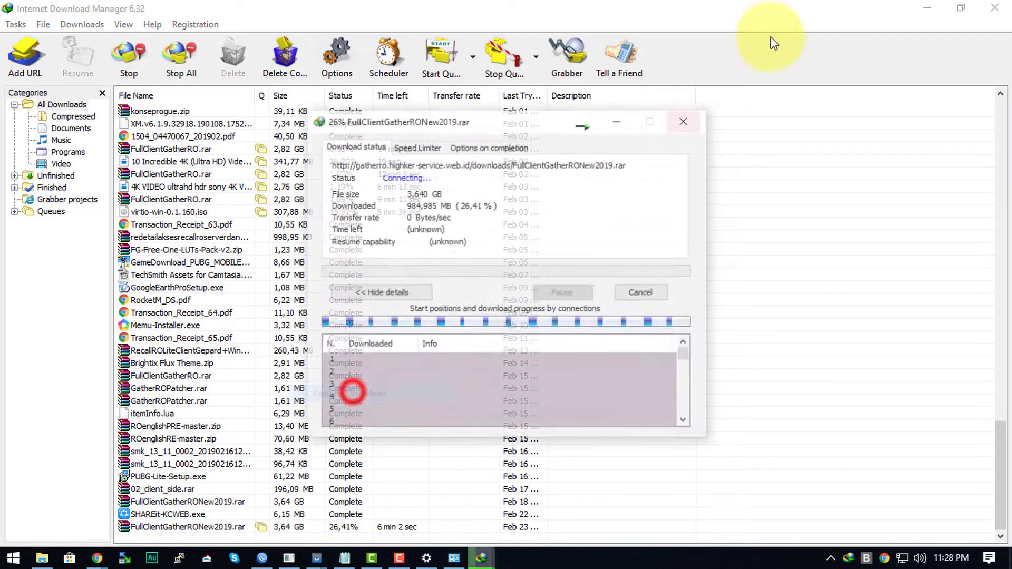
click(926, 8)
drag(437, 129, 392, 75)
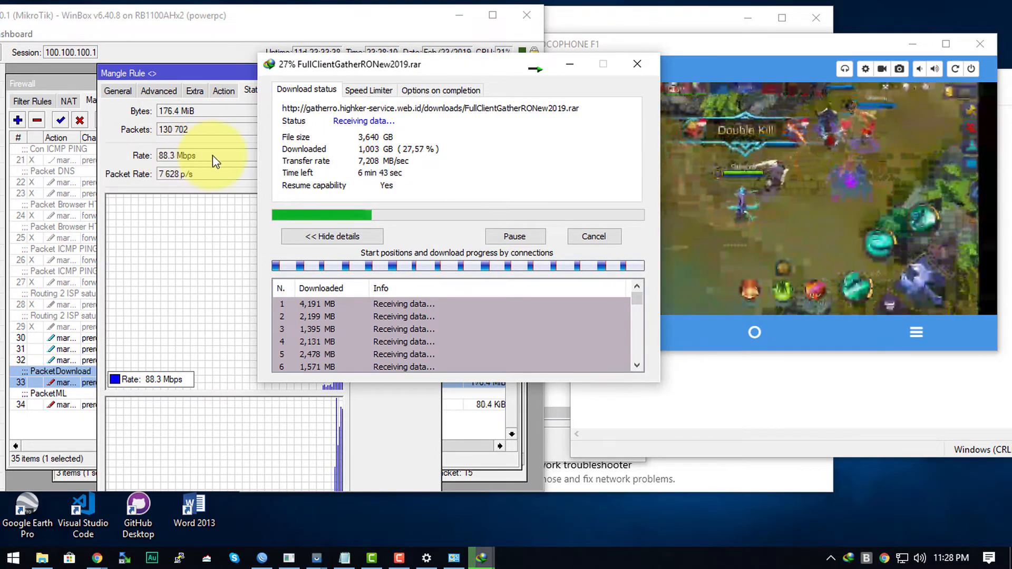
- Pause the download, then move the Firewall and WinBox windows so that WinBox's main menu is fully accessible
click(522, 238)
click(766, 204)
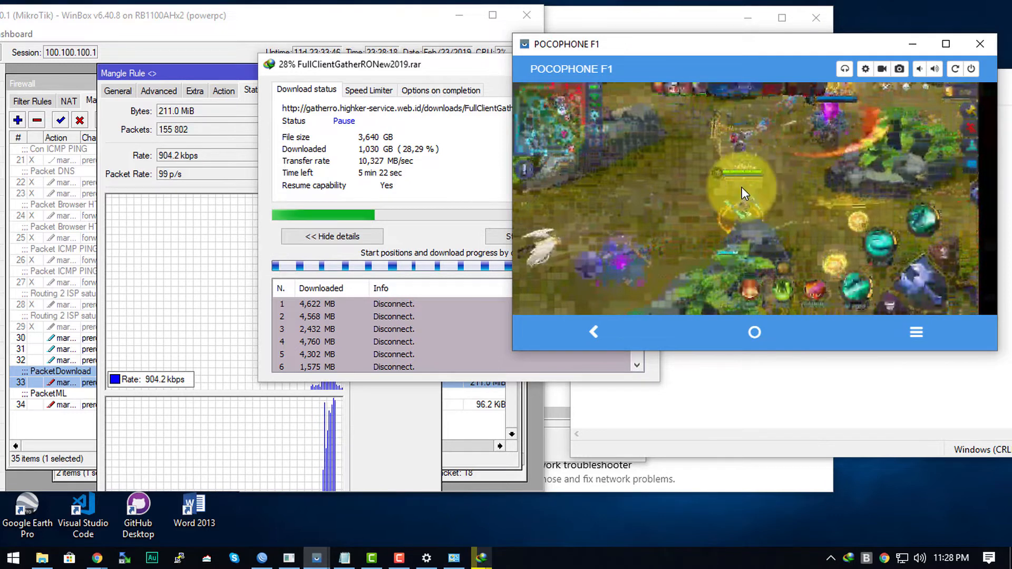
click(64, 348)
drag(56, 79, 165, 69)
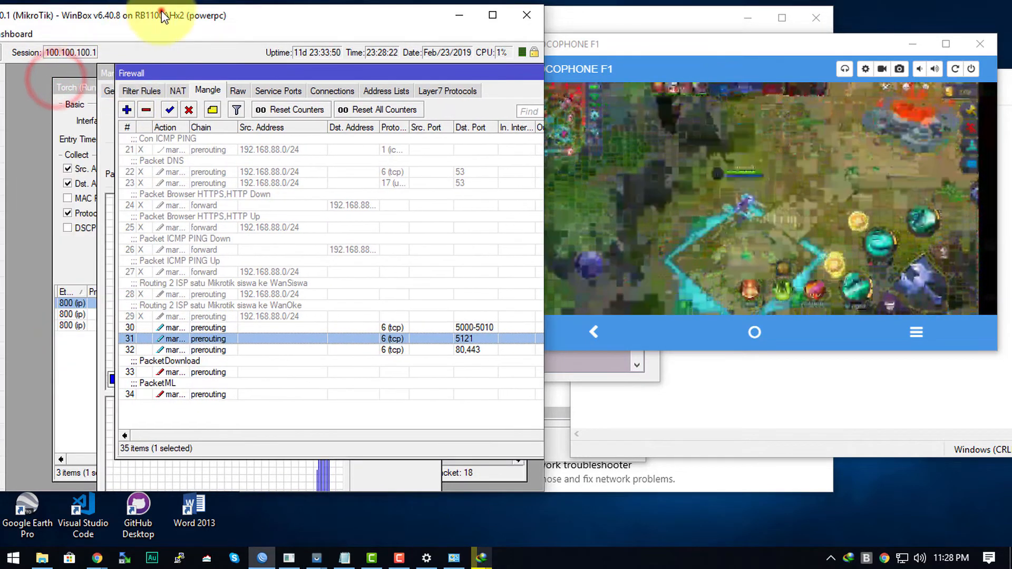
drag(162, 13, 410, 10)
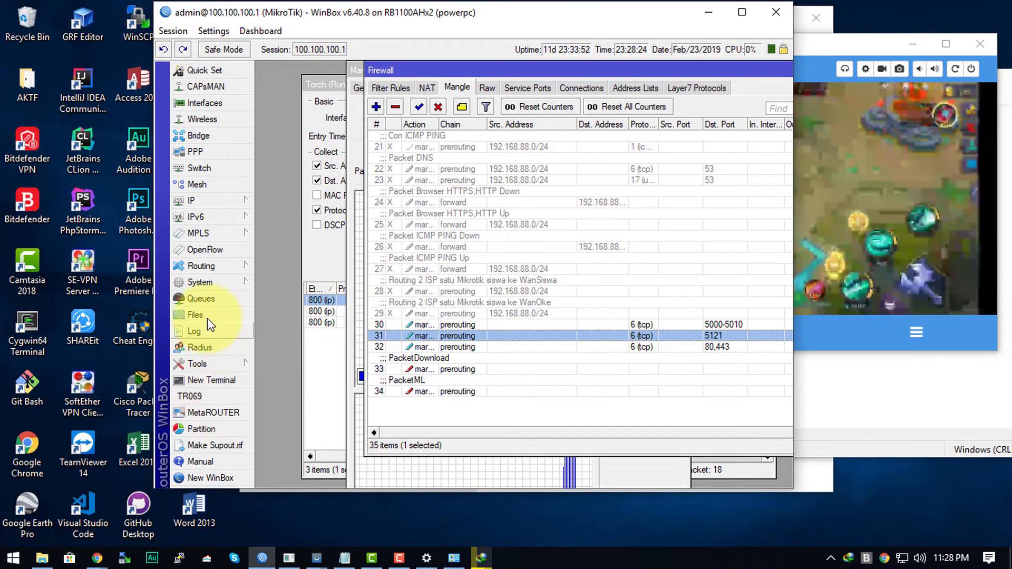
- Start a new simple queue in the Queue List and assign it the packet mark PacketDownload
click(202, 297)
click(429, 233)
drag(461, 323, 295, 248)
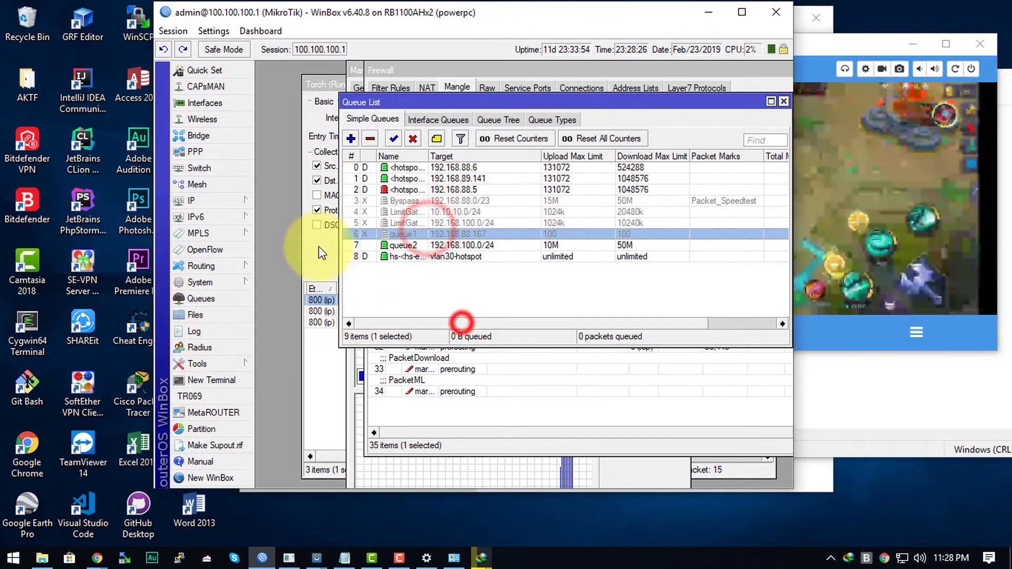
click(350, 138)
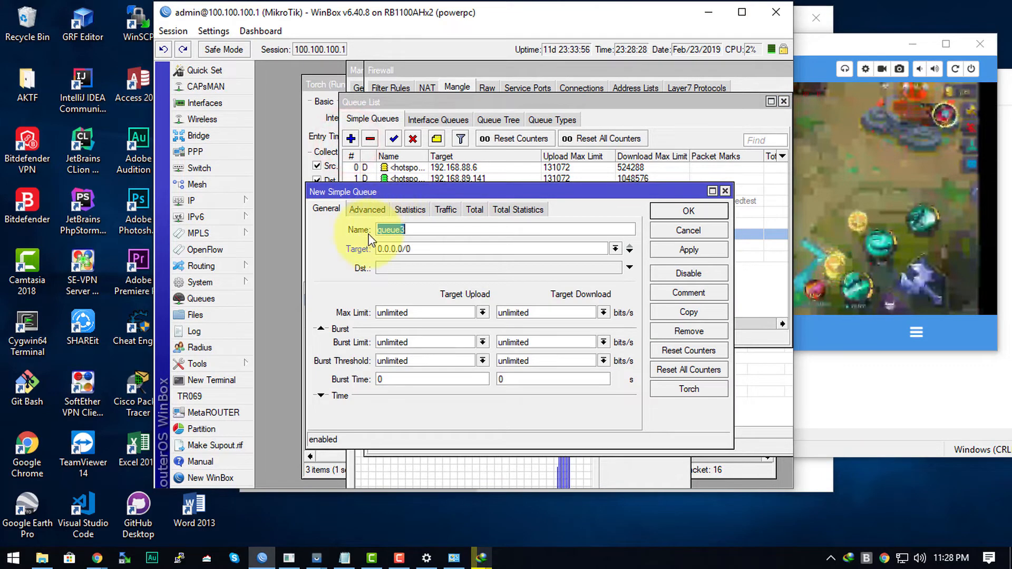
click(367, 209)
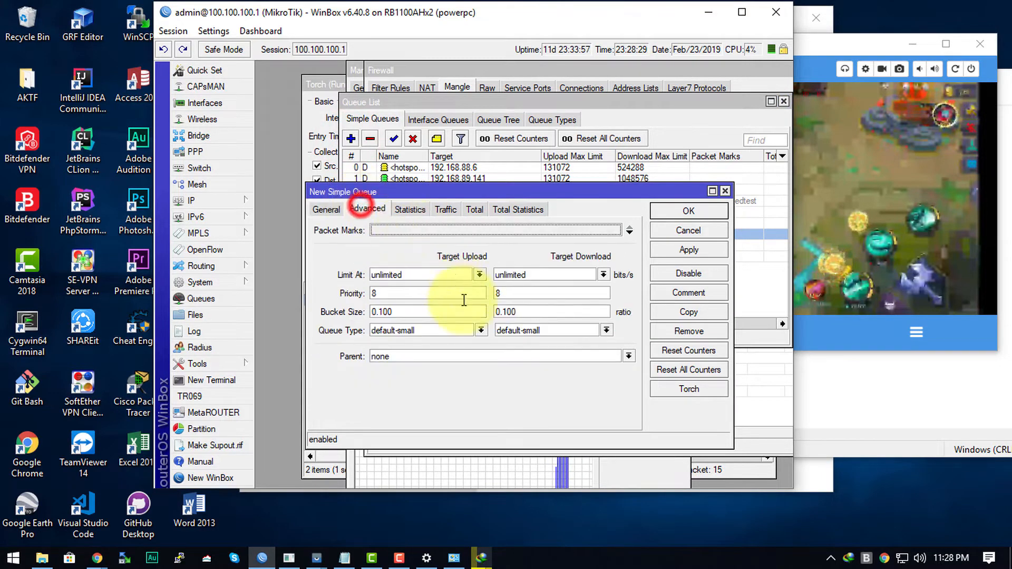
click(410, 229)
click(614, 230)
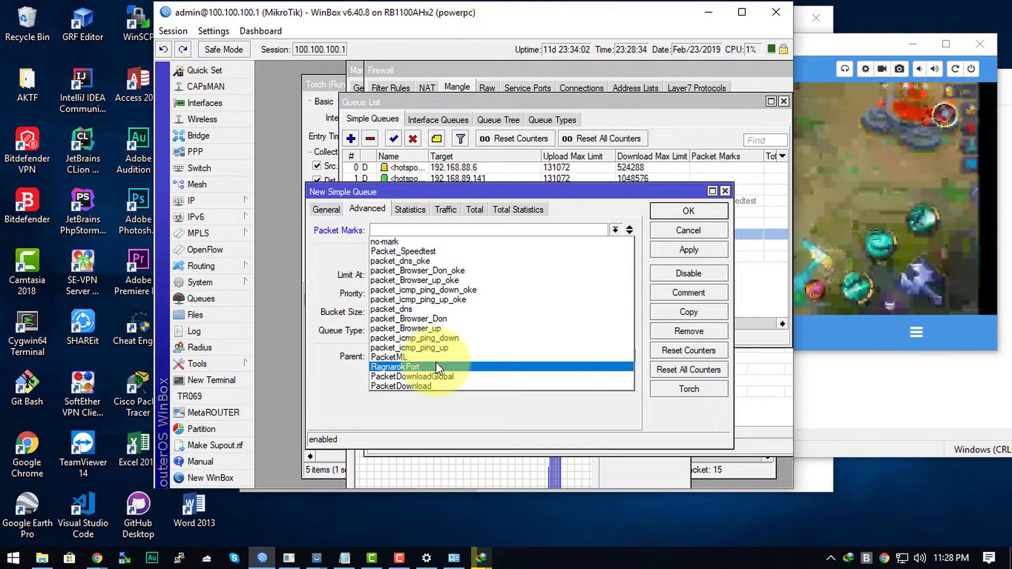
click(448, 388)
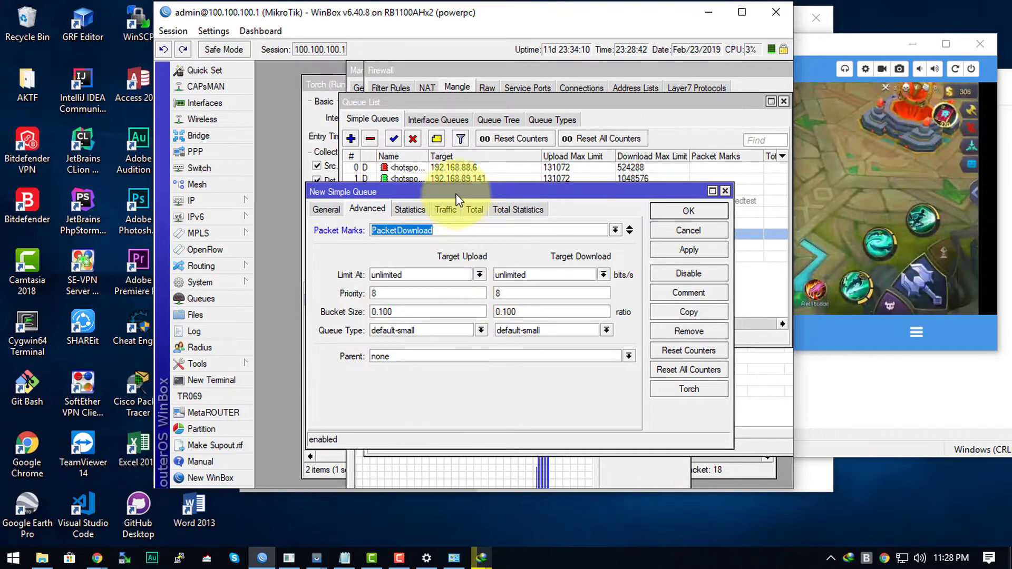
- Set the new queue's Limit At to 5M for target upload and 80M for target download
drag(454, 192, 418, 132)
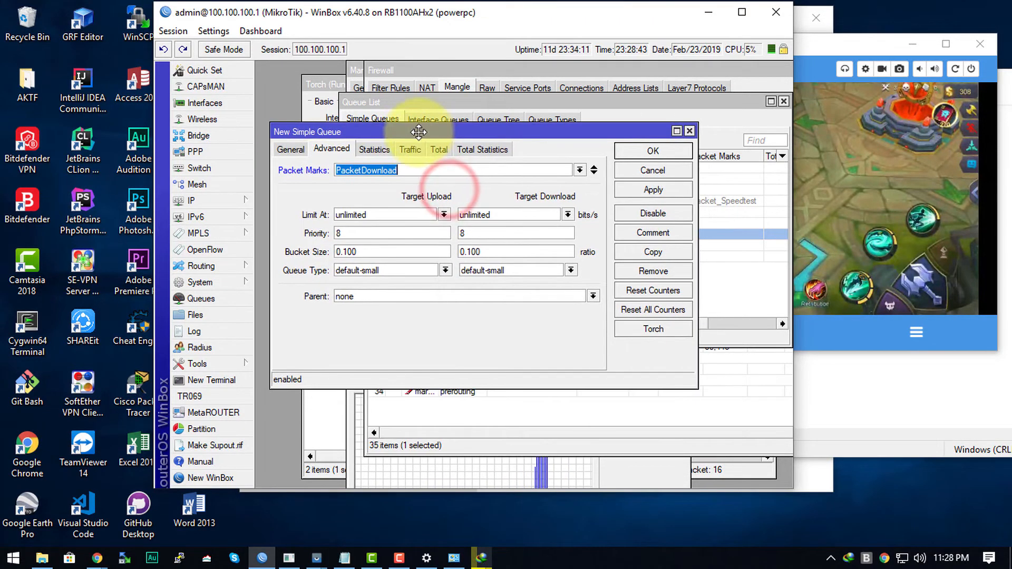
click(443, 214)
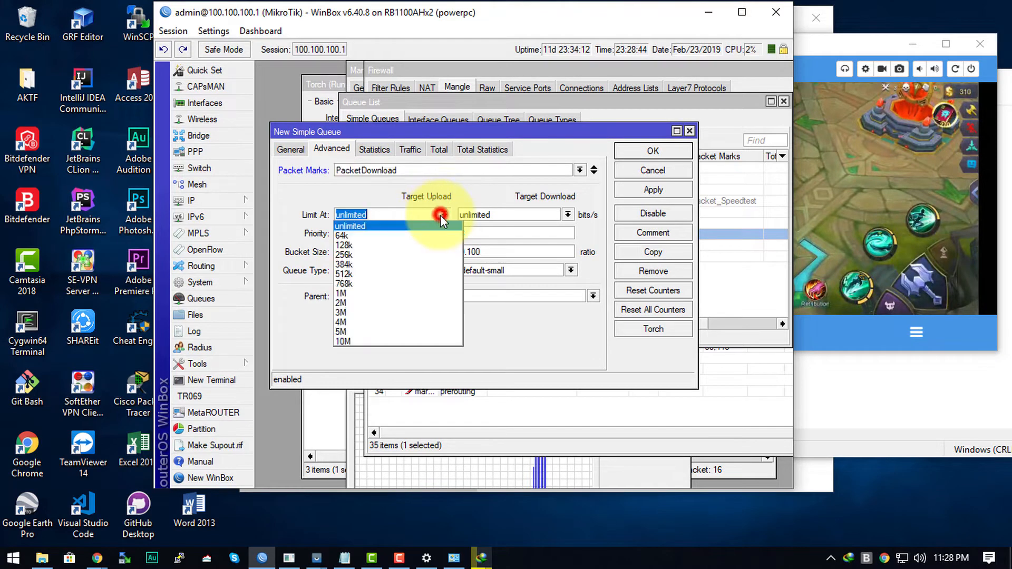
click(383, 342)
click(568, 215)
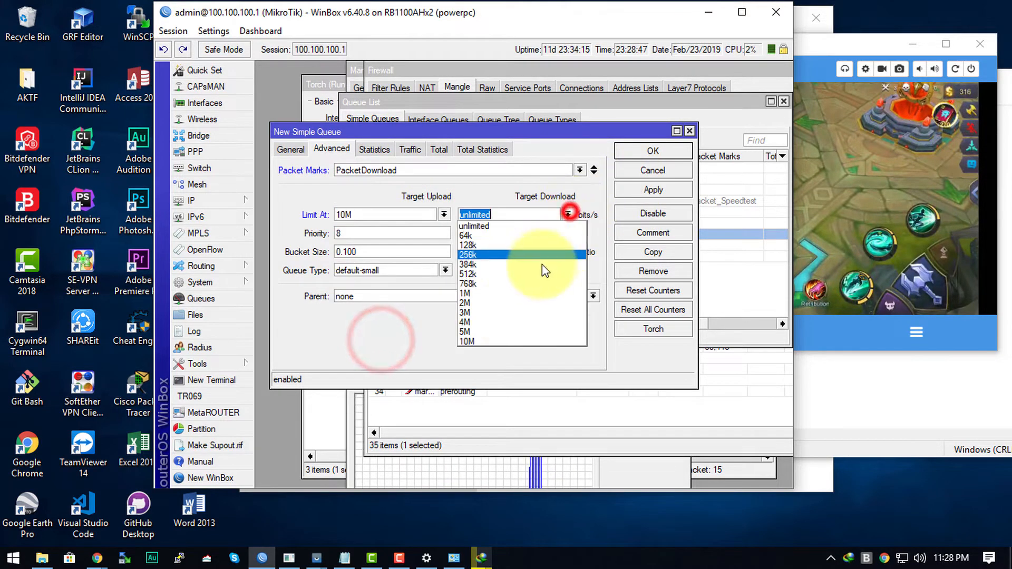
click(501, 342)
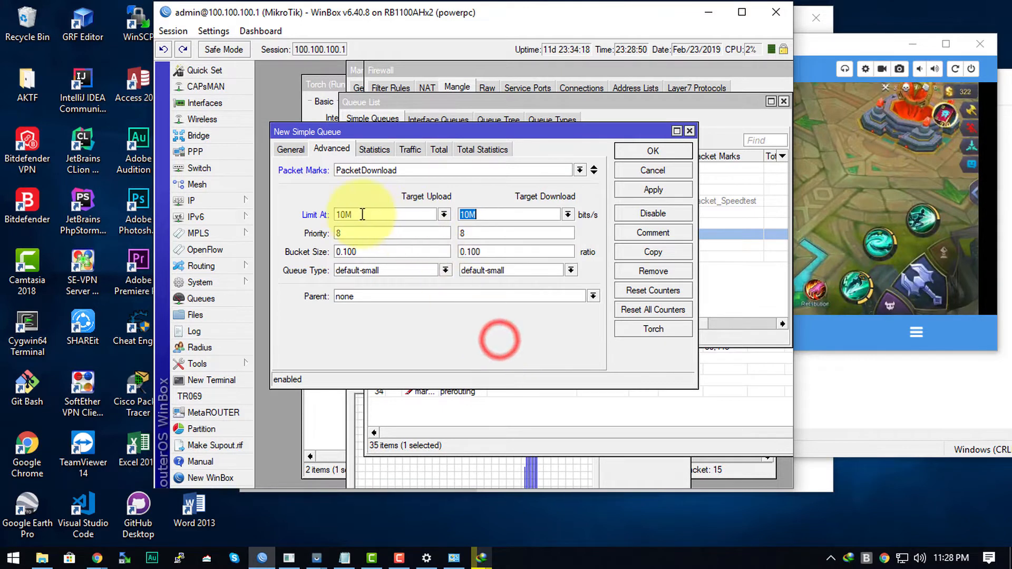
double_click(345, 215)
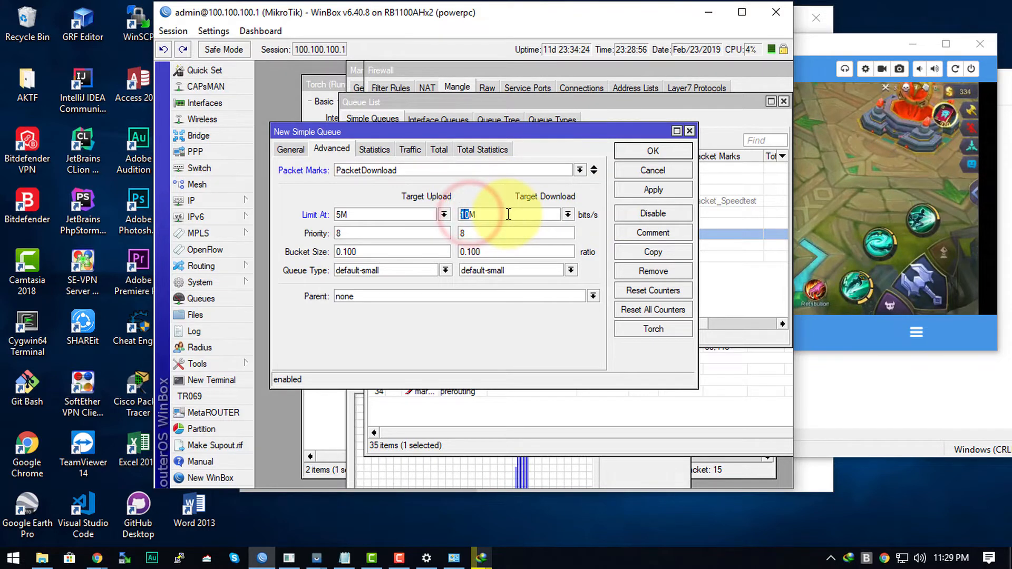
double_click(467, 215)
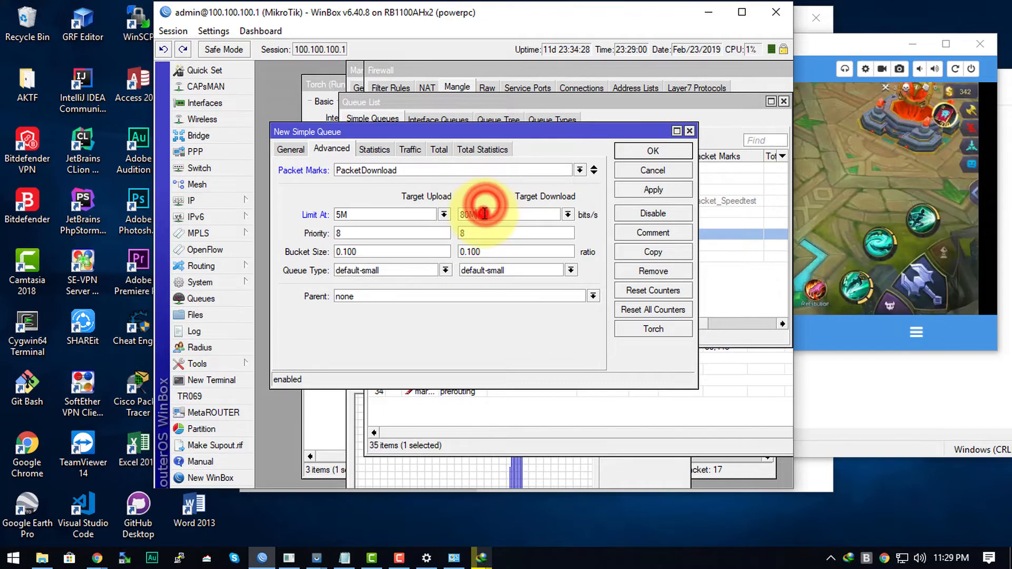
- Review the new queue's target, try to save the queue without a max limit, and dismiss the error dialog
click(290, 149)
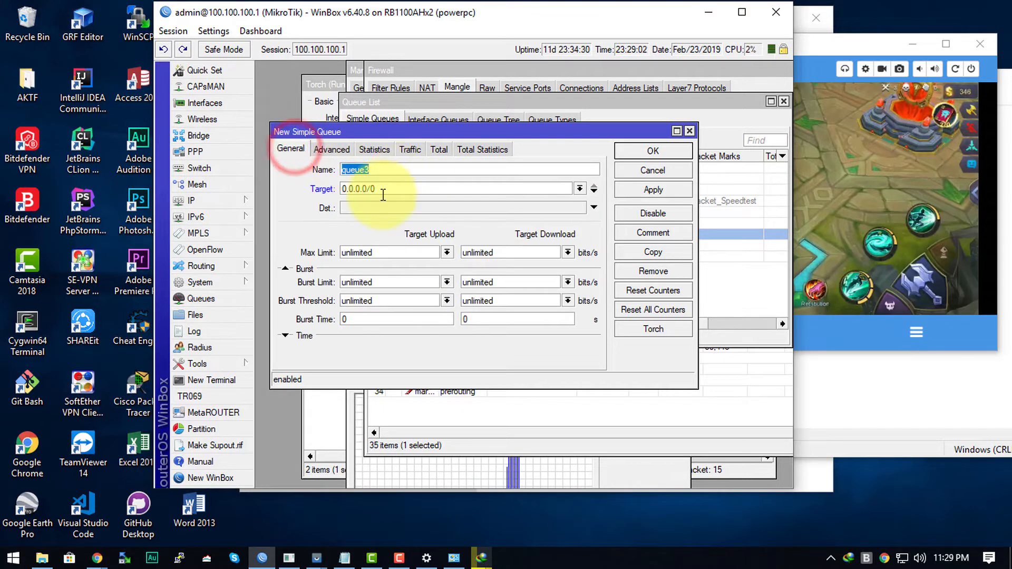
double_click(402, 191)
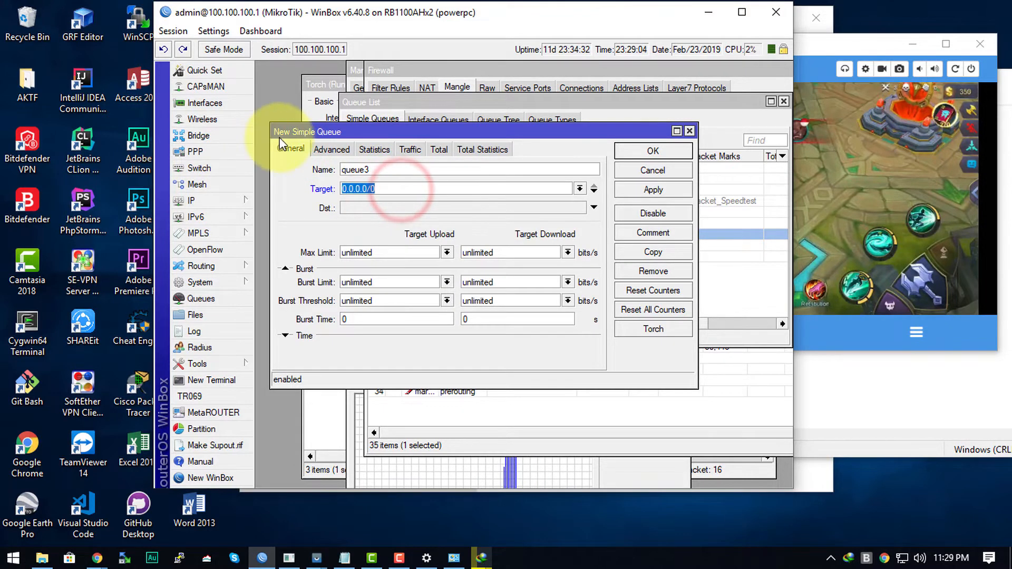
drag(357, 131, 431, 111)
click(351, 129)
click(680, 133)
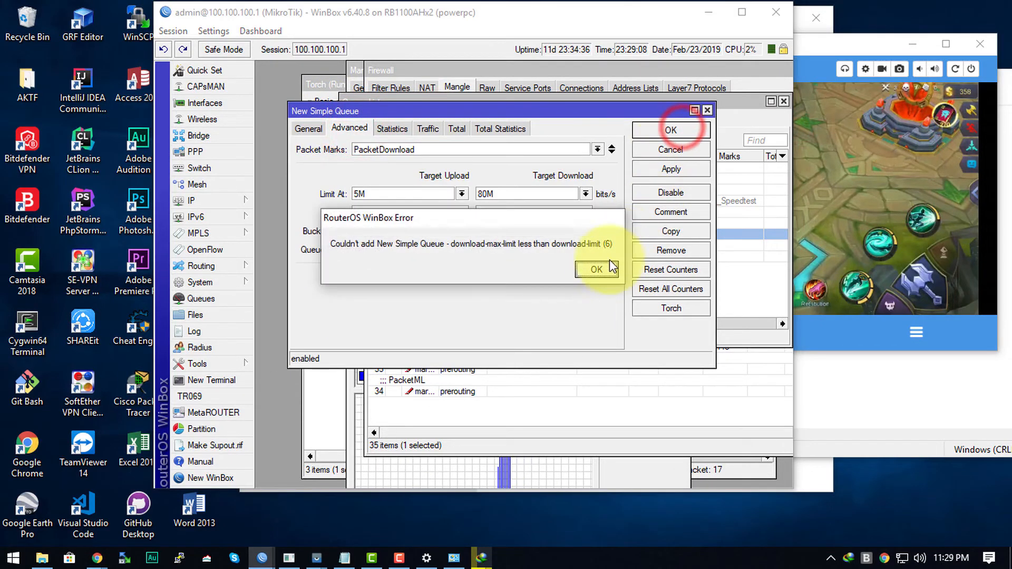
click(601, 269)
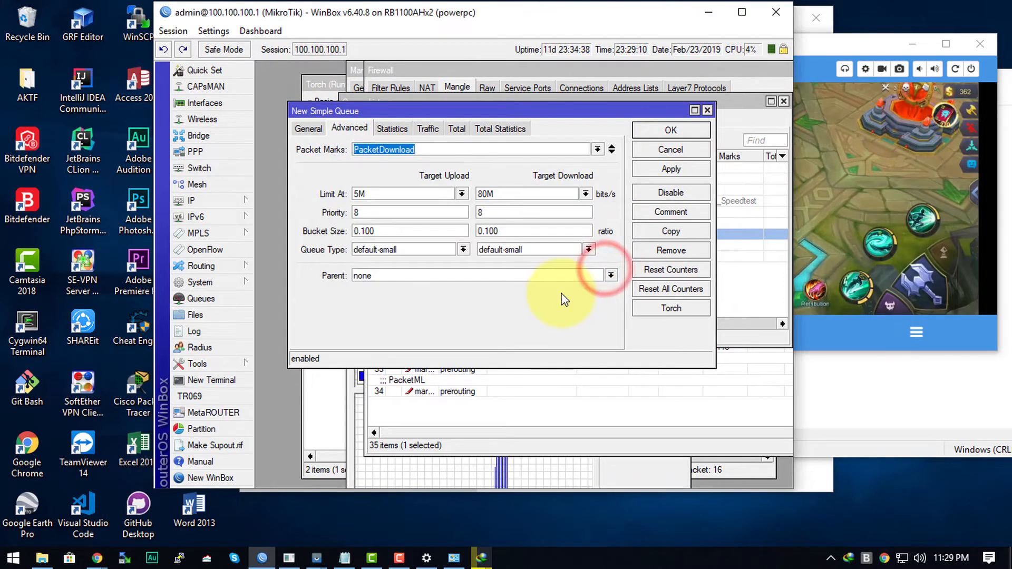
- Set the queue's Max Limit to 5M for target upload and 80M for target download, and apply the queue
click(316, 128)
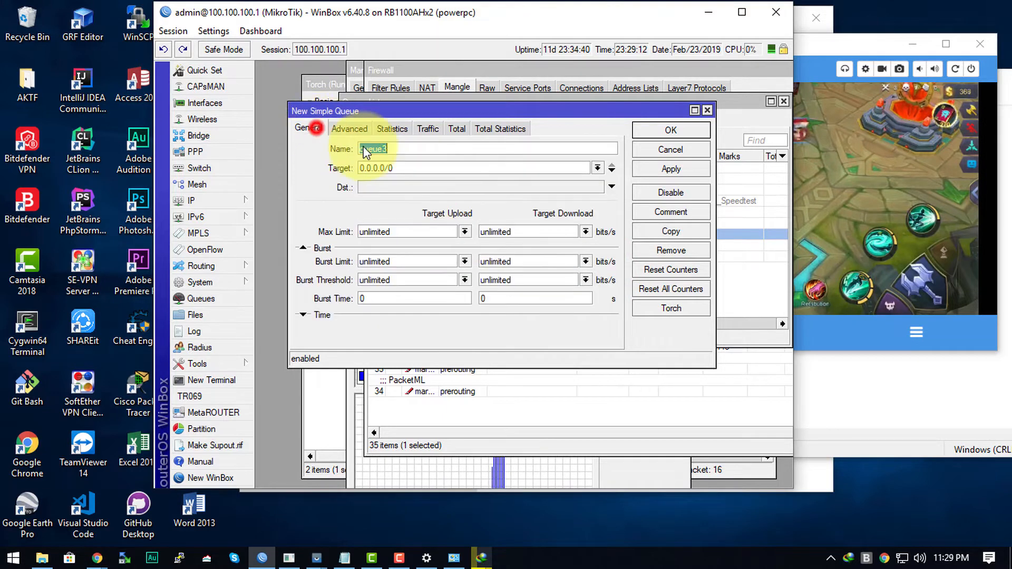
click(464, 231)
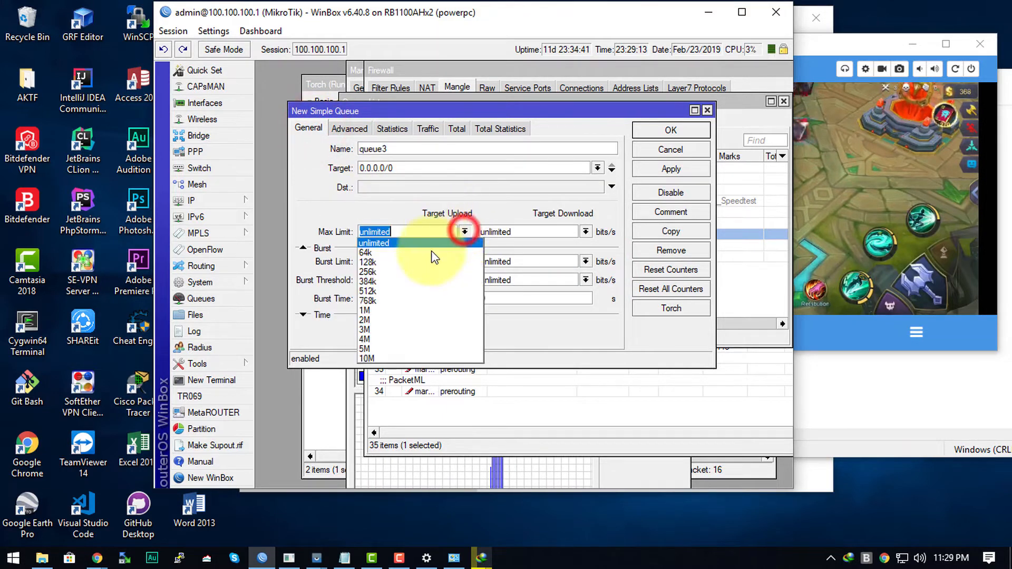
click(406, 358)
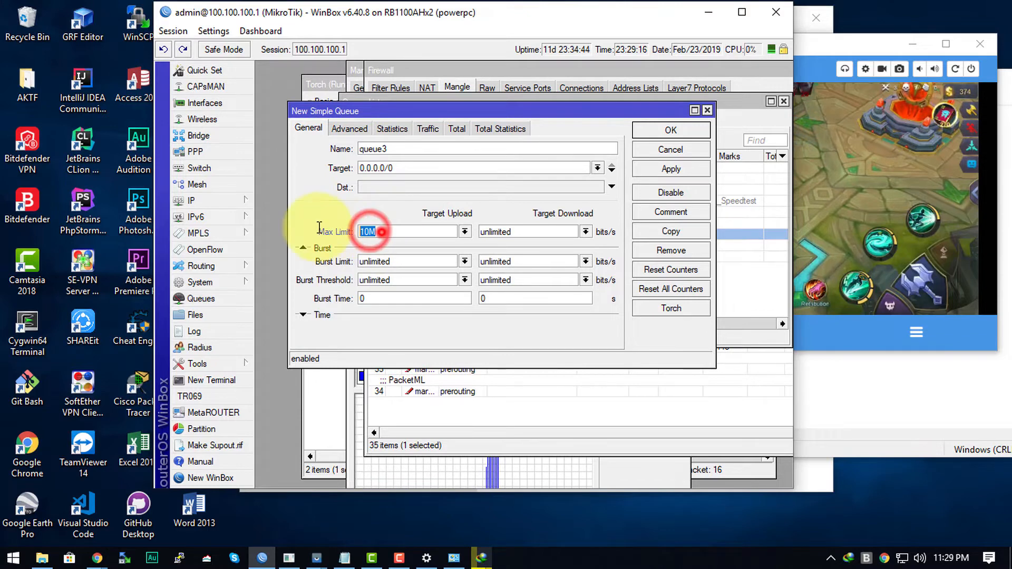
key(ctrl+c)
drag(563, 229, 469, 223)
key(ctrl+v)
drag(370, 231, 339, 200)
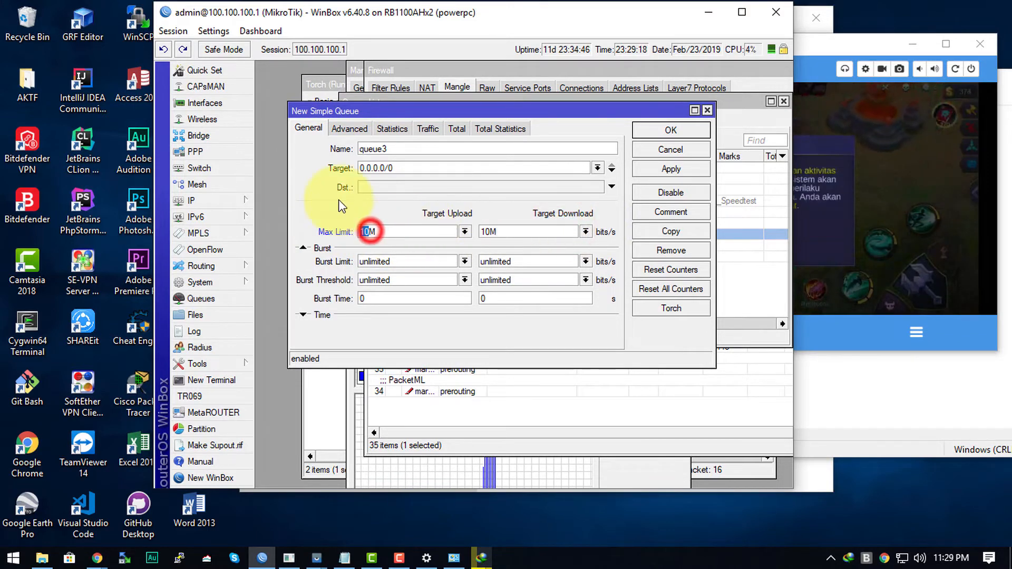
text(5M)
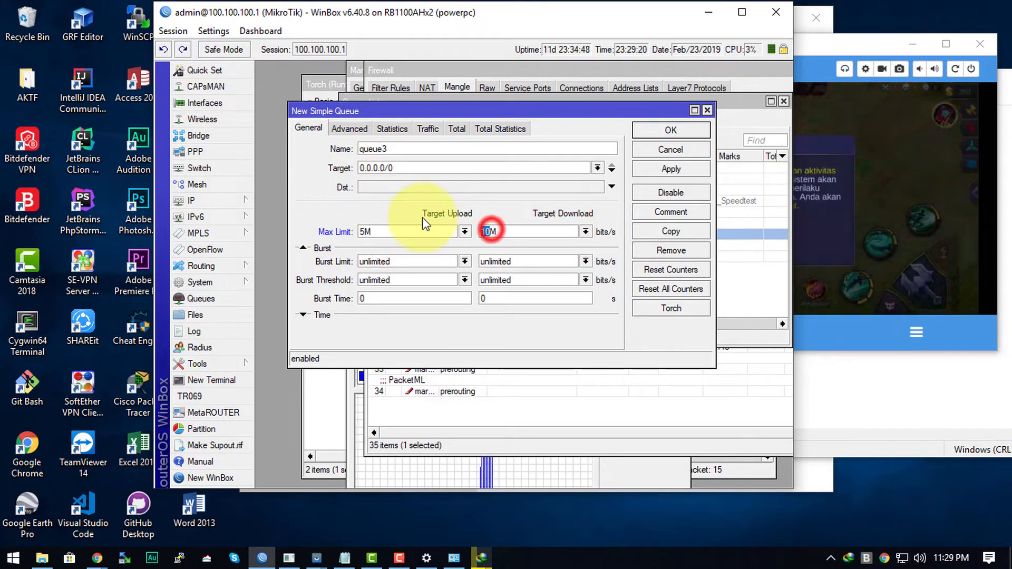
text(0)
click(657, 169)
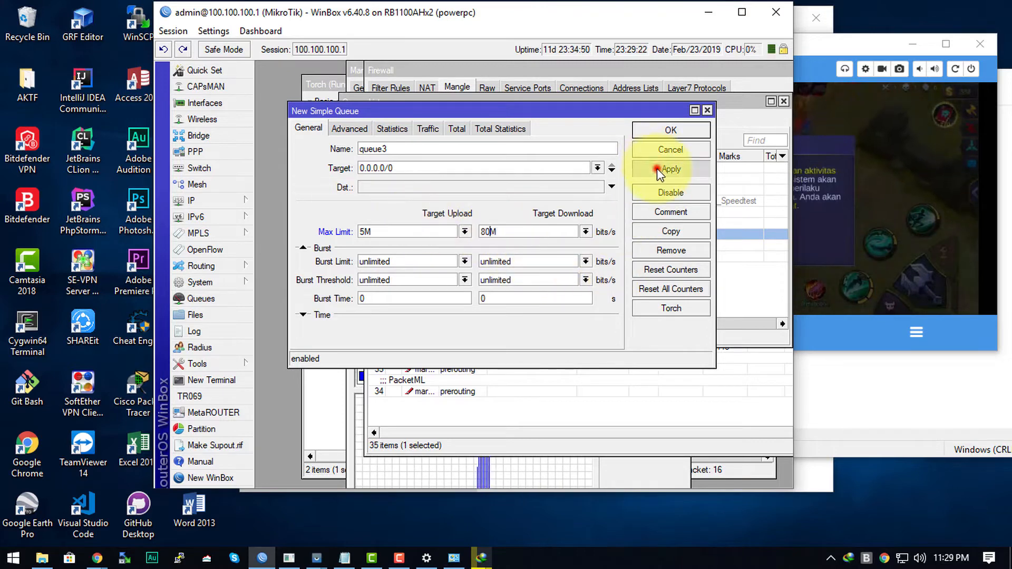
- Check the total statistics of the new queue and move its window below the Queue List toolbar
click(513, 127)
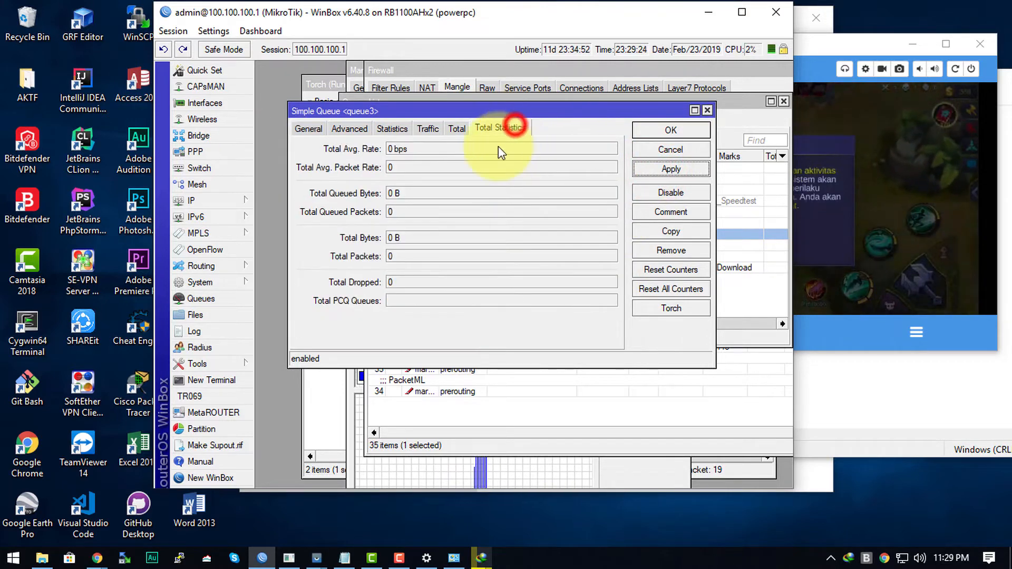
click(458, 130)
click(487, 128)
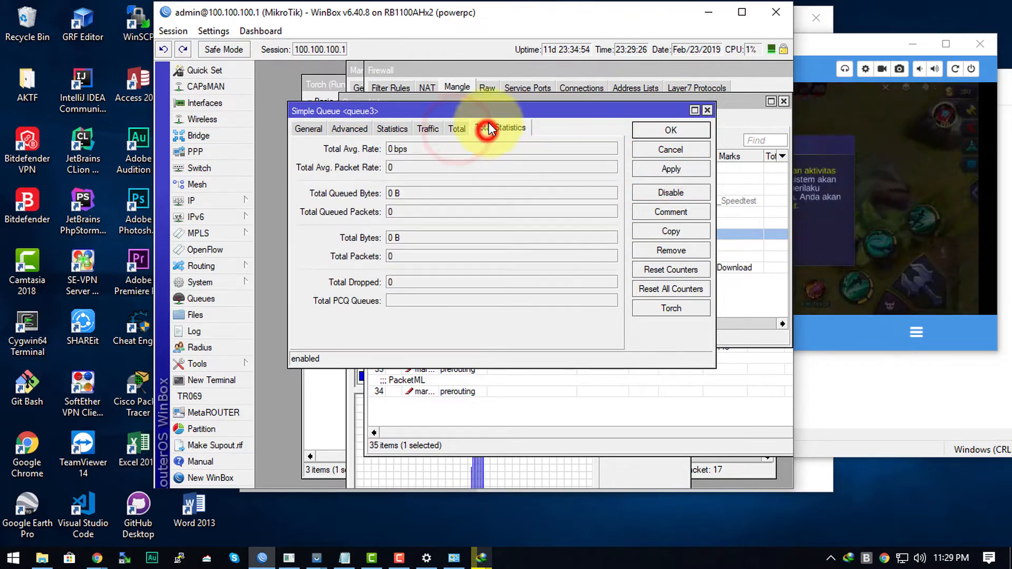
drag(435, 110, 438, 170)
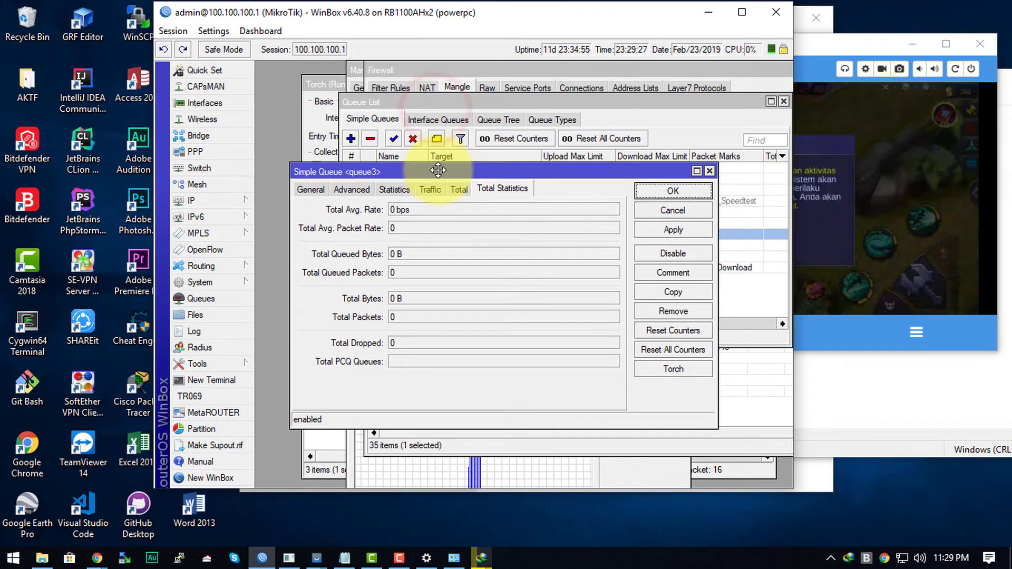
click(318, 191)
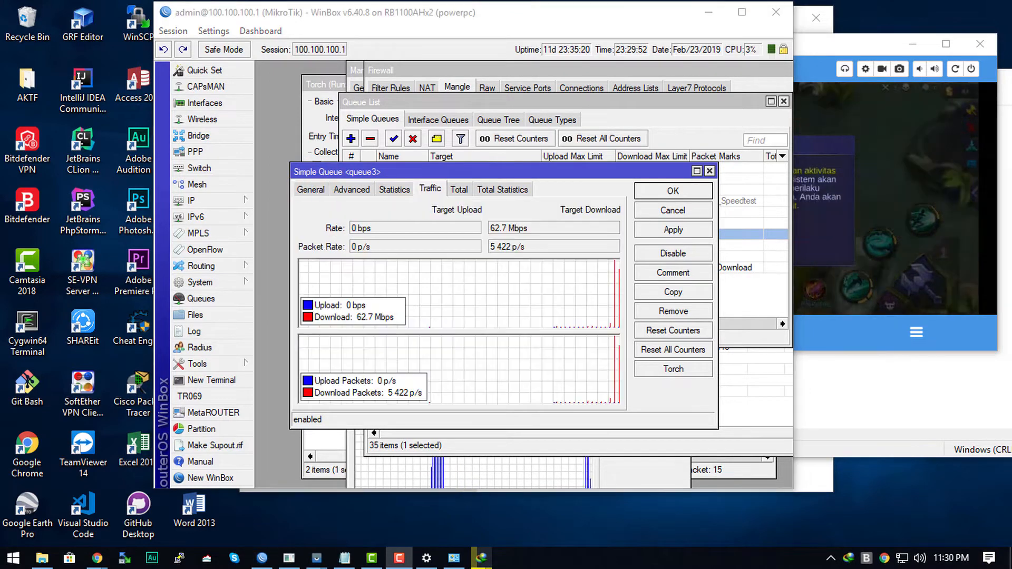
- Resume the FullClientGatherRONew2019.rar download in Internet Download Manager and check the traffic graphs of the PacketDownload queue in WinBox
click(474, 189)
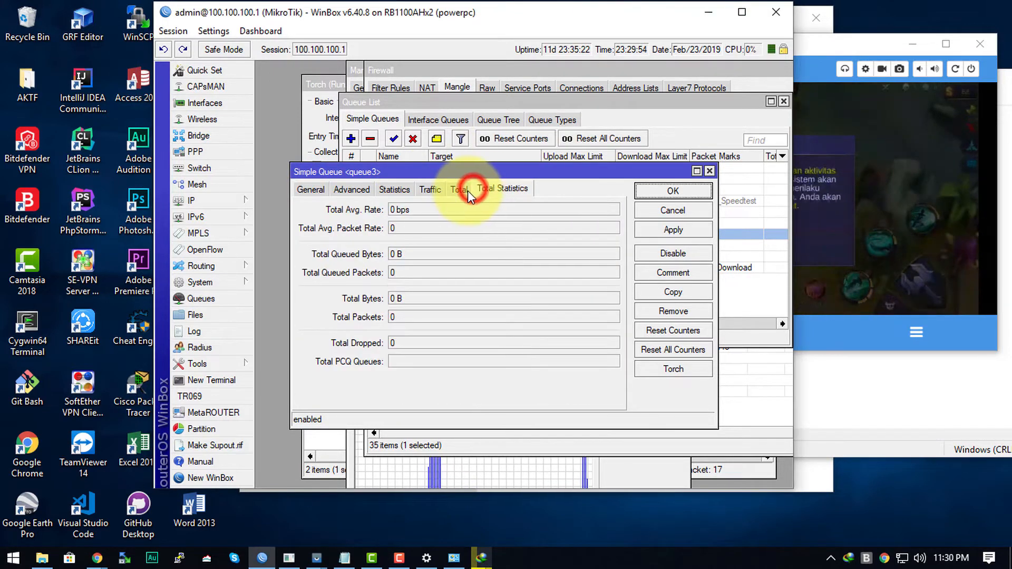
click(438, 187)
click(480, 558)
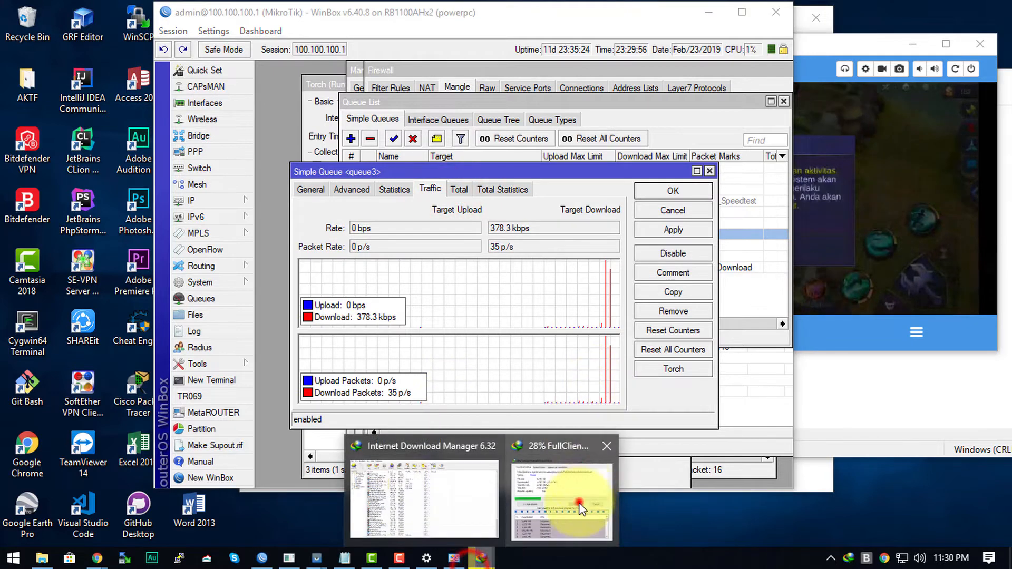
click(579, 506)
click(804, 218)
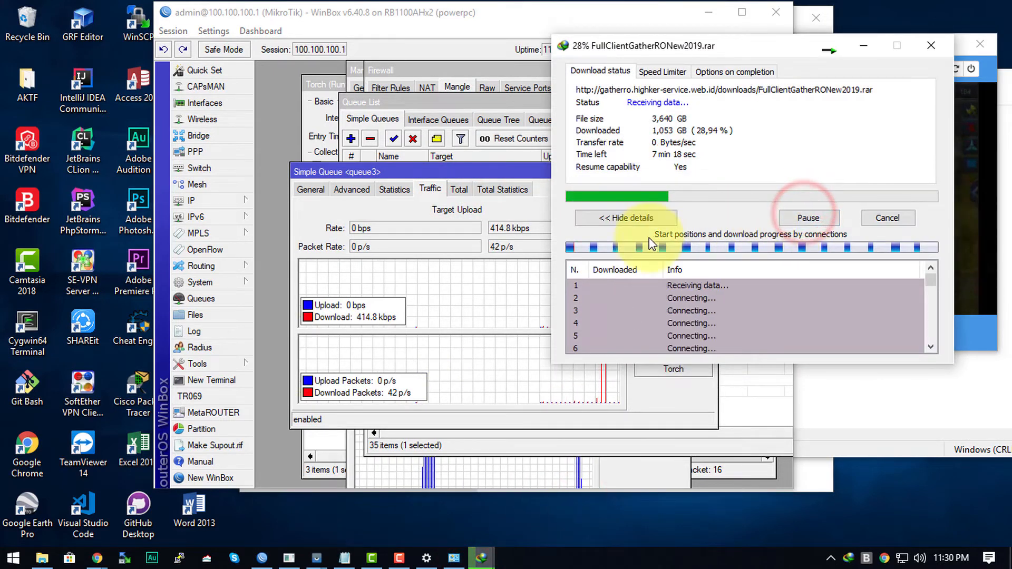
click(487, 304)
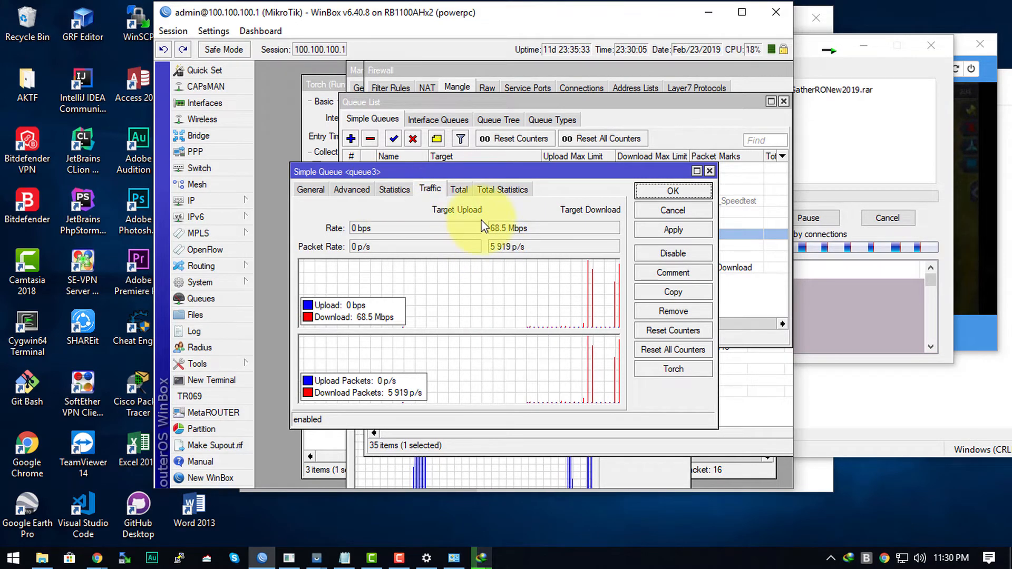
- Check the transfer rate in Internet Download Manager, pause the download, and return to the queue's traffic in WinBox
click(829, 151)
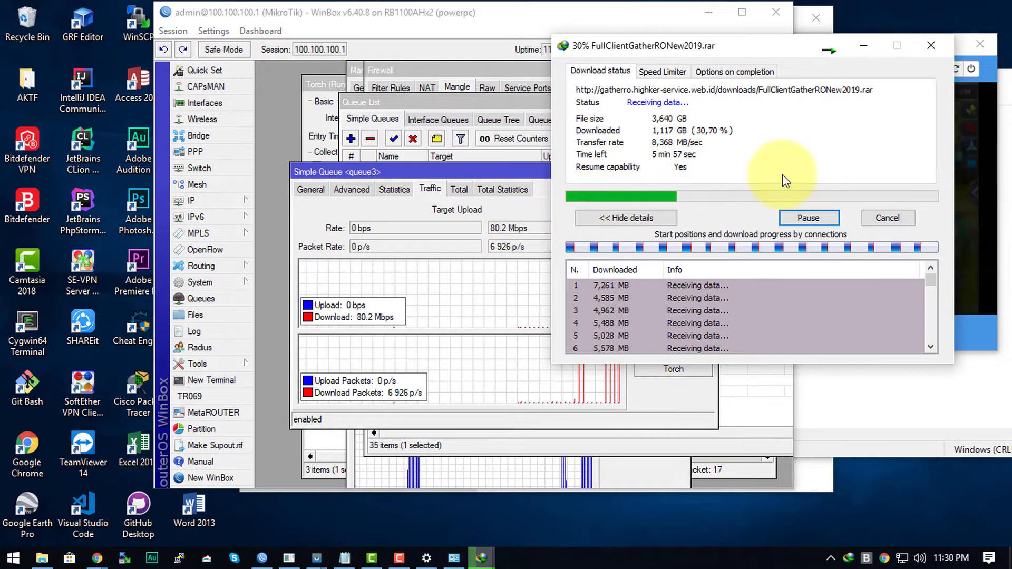
click(808, 218)
click(443, 260)
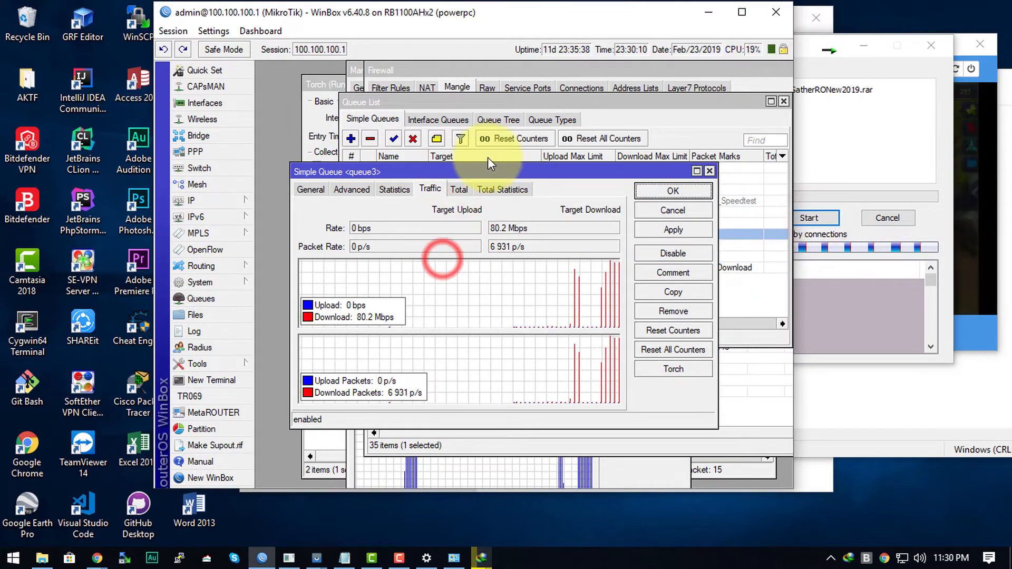
- Sort the simple queues by name and add the comment DOWNLOAD to the PacketDownload queue
click(488, 157)
click(394, 152)
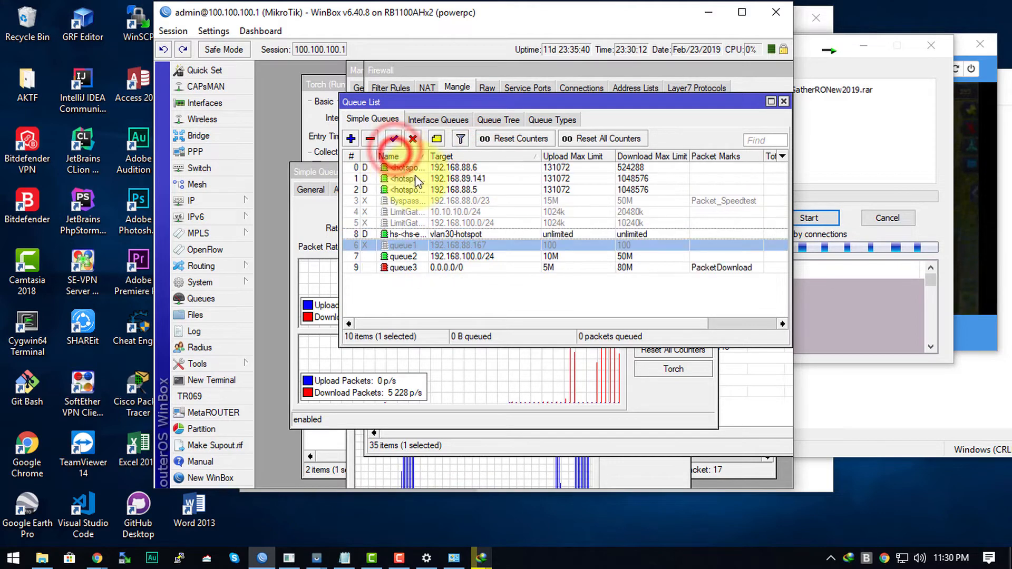
click(431, 267)
right_click(431, 269)
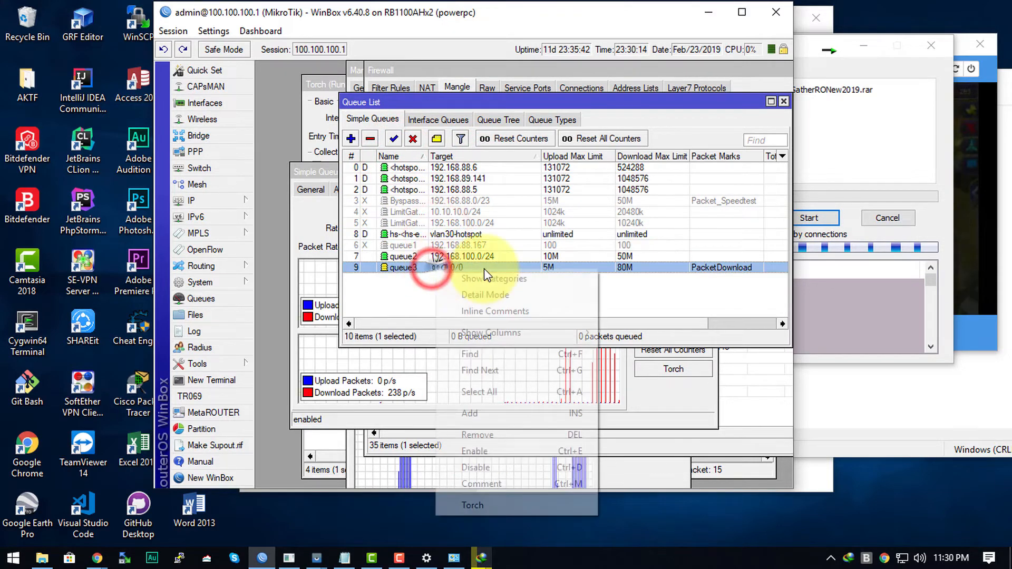
click(520, 482)
text(D)
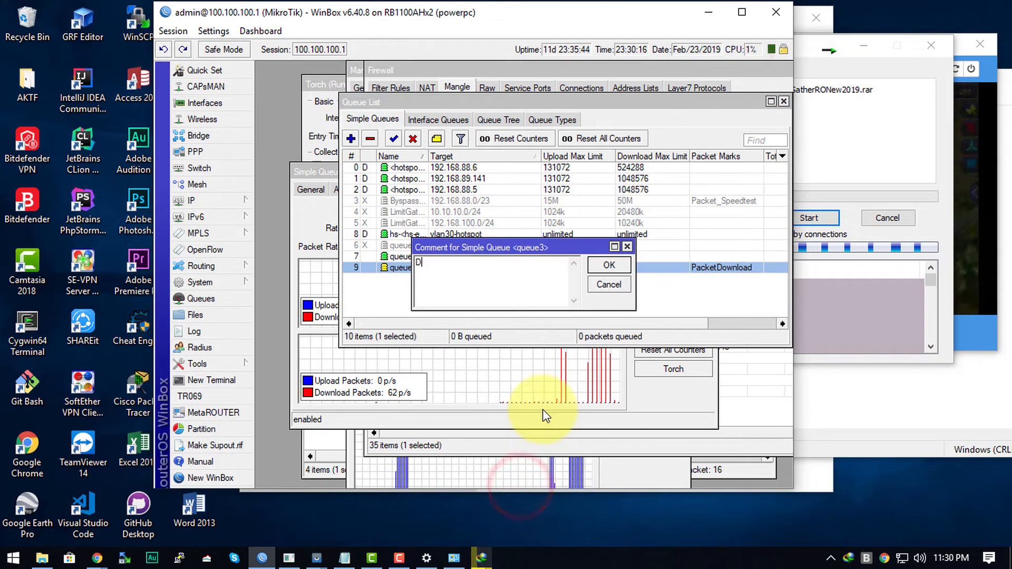
text(OWNLOAD)
key(Return)
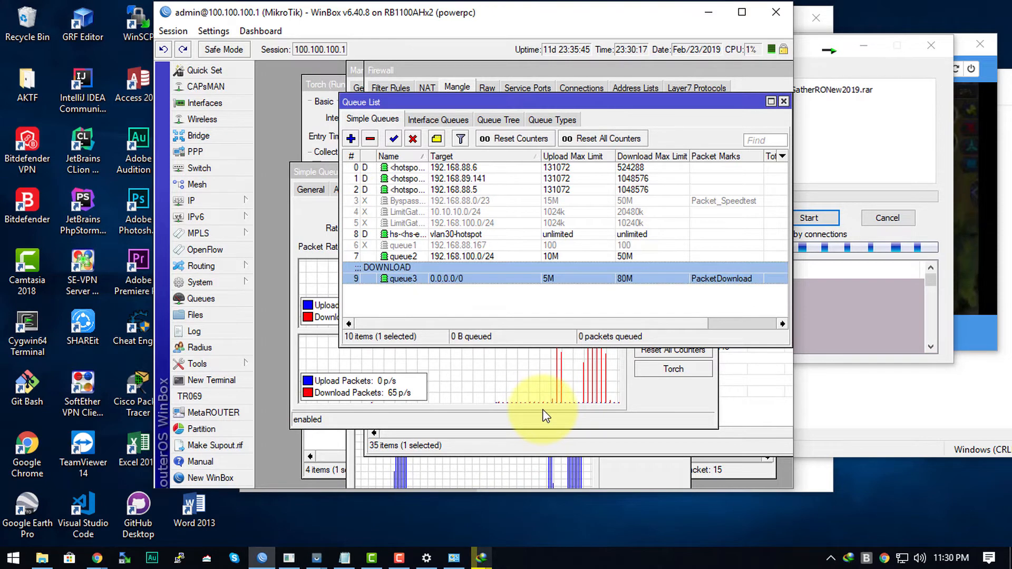
- Create a simple queue with a Max Limit of 1M for upload and download and the packet mark PacketML
click(350, 138)
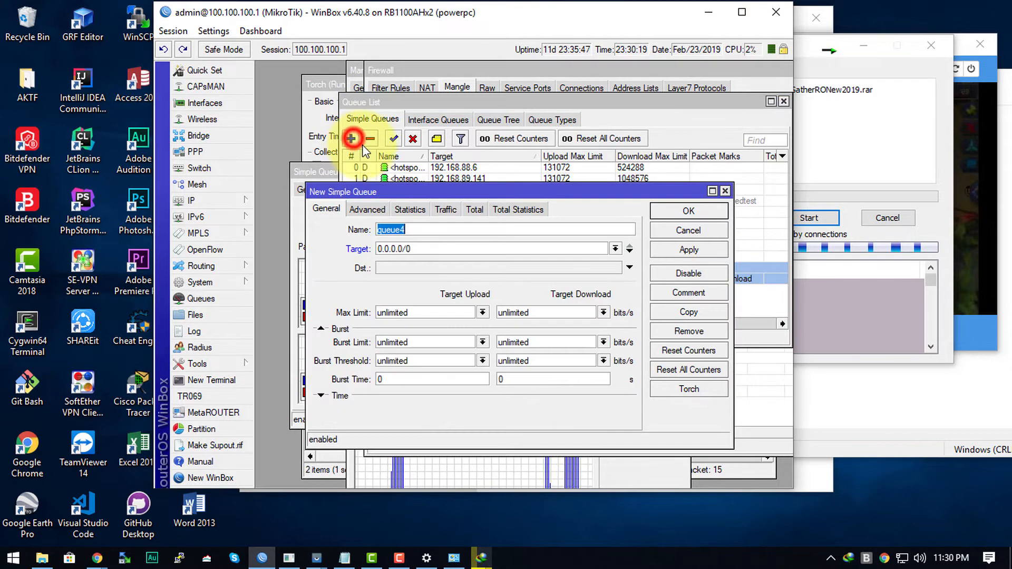
double_click(456, 314)
text(1M)
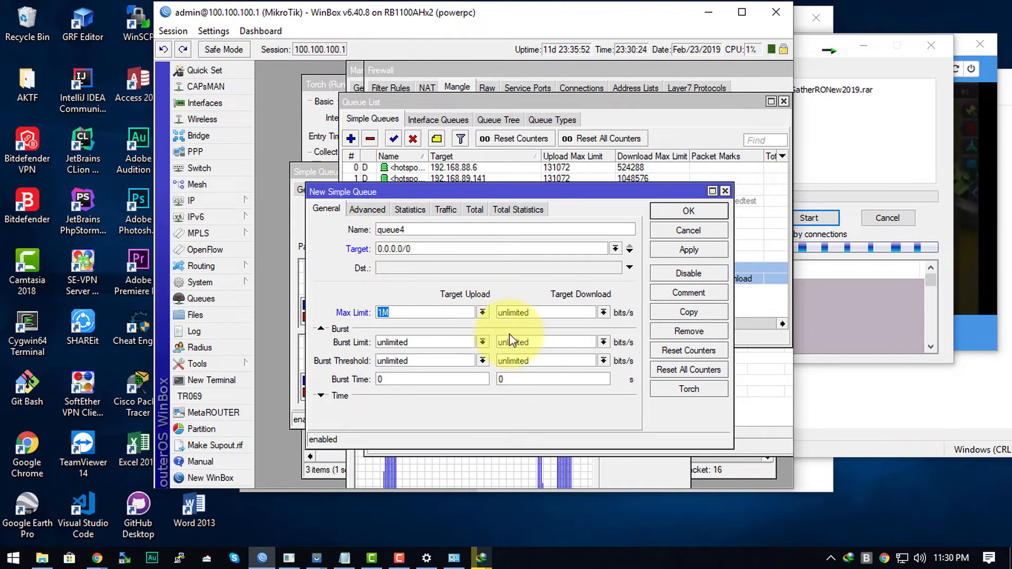
click(366, 209)
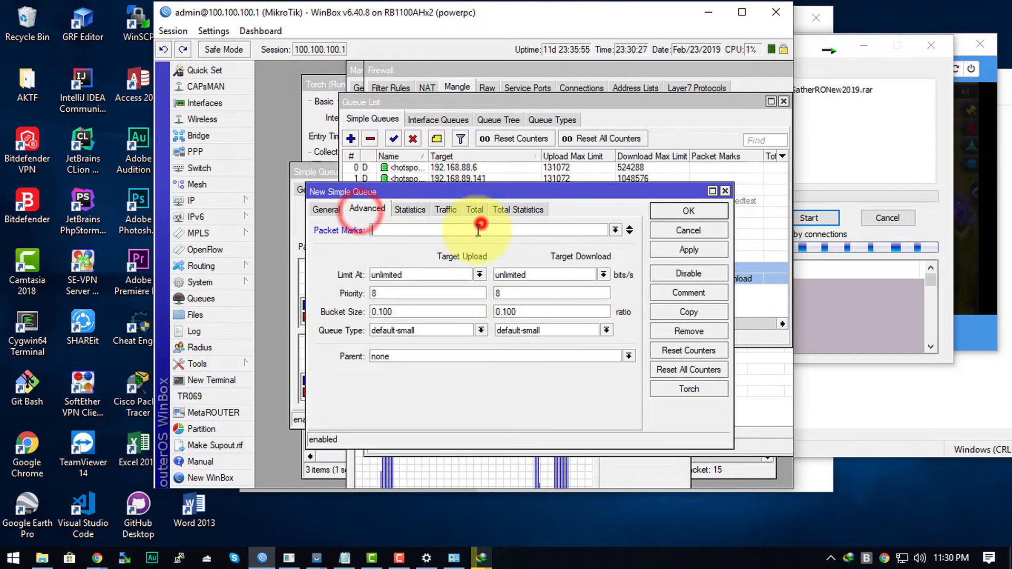
click(616, 230)
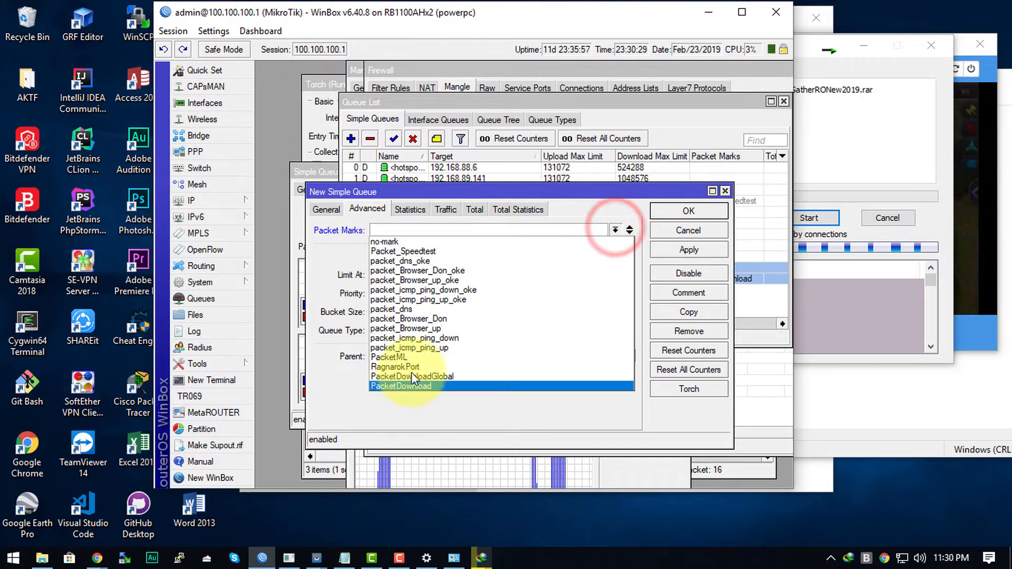
click(414, 357)
click(670, 211)
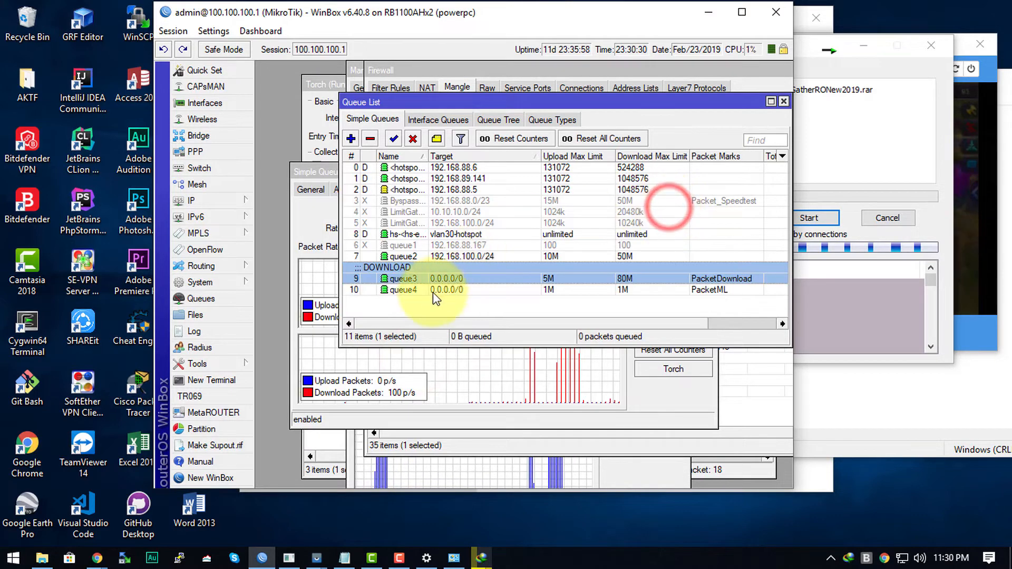
- Add the comment TRAFIC ML to the PacketML queue
click(403, 290)
right_click(403, 290)
click(483, 501)
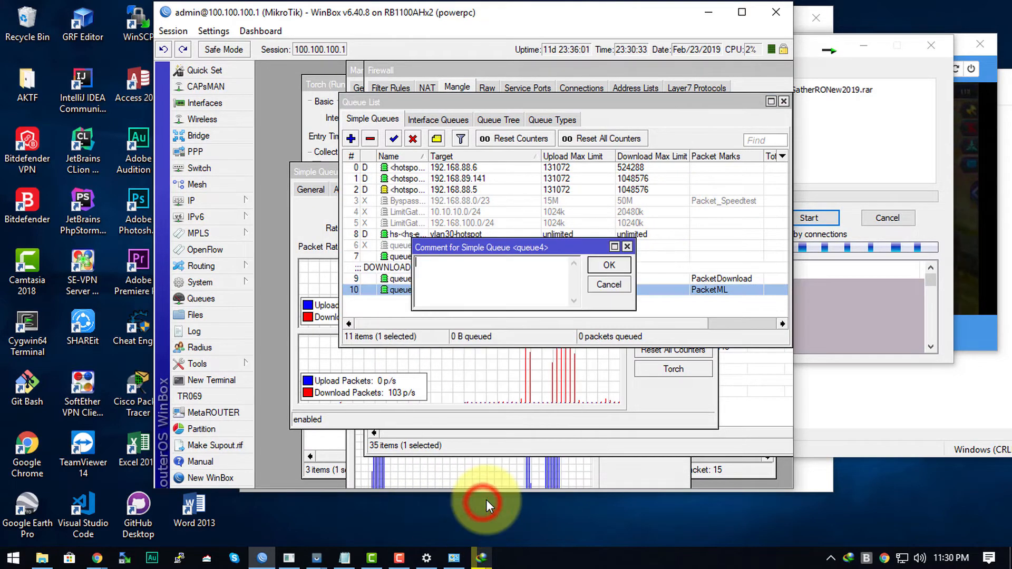
key(BackSpace)
key(BackSpace)
key(BackSpace)
text(T)
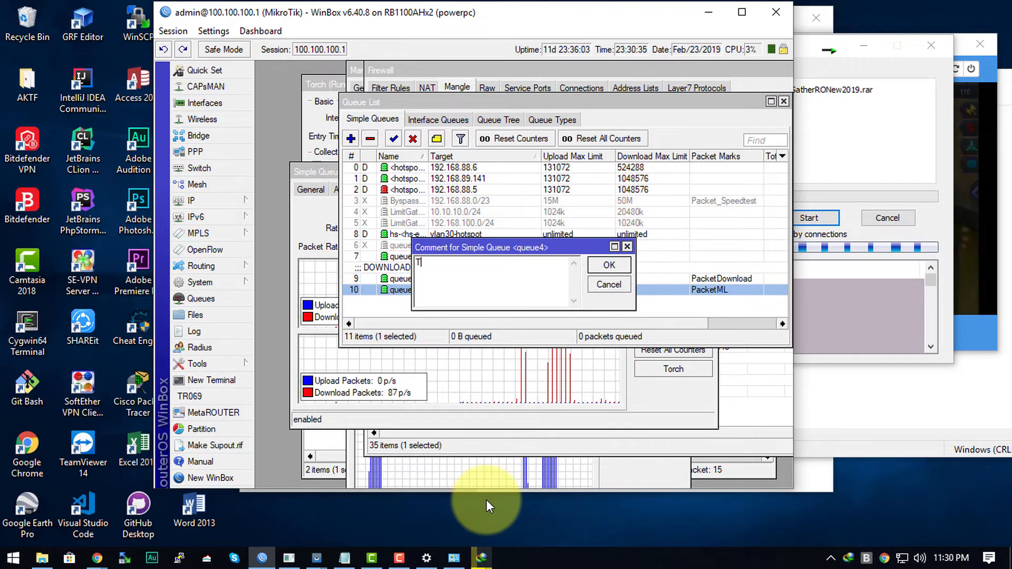
text(RAFIC)
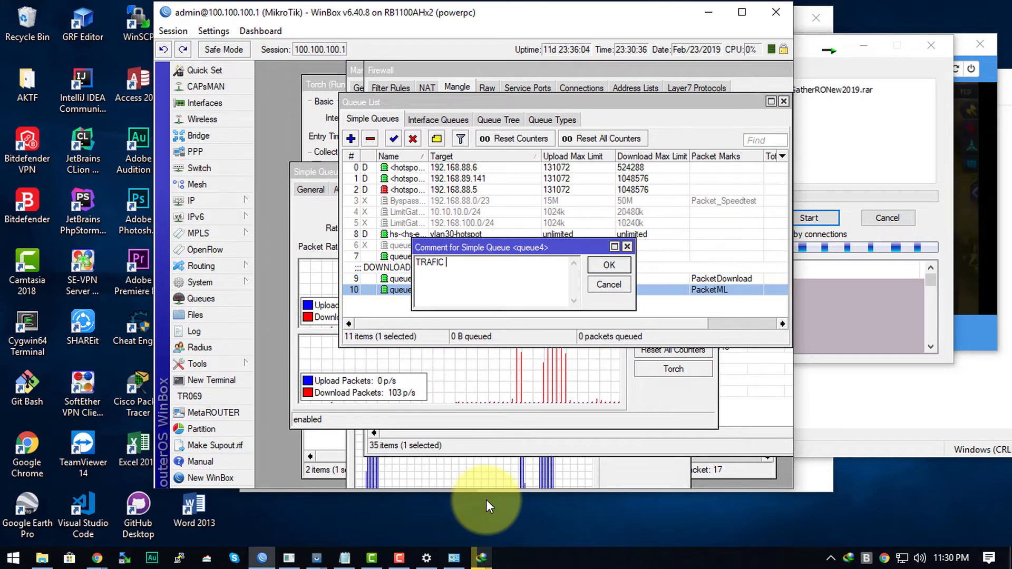
text( ML)
key(Return)
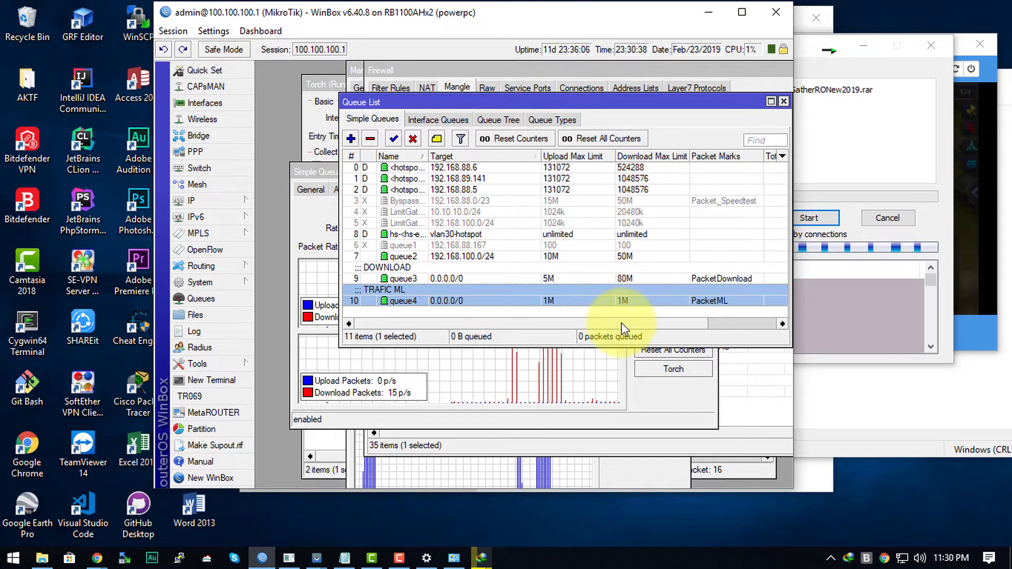
- Widen the Queue List window so that all columns from the queue number to Total Max Limit fit
drag(624, 328, 717, 326)
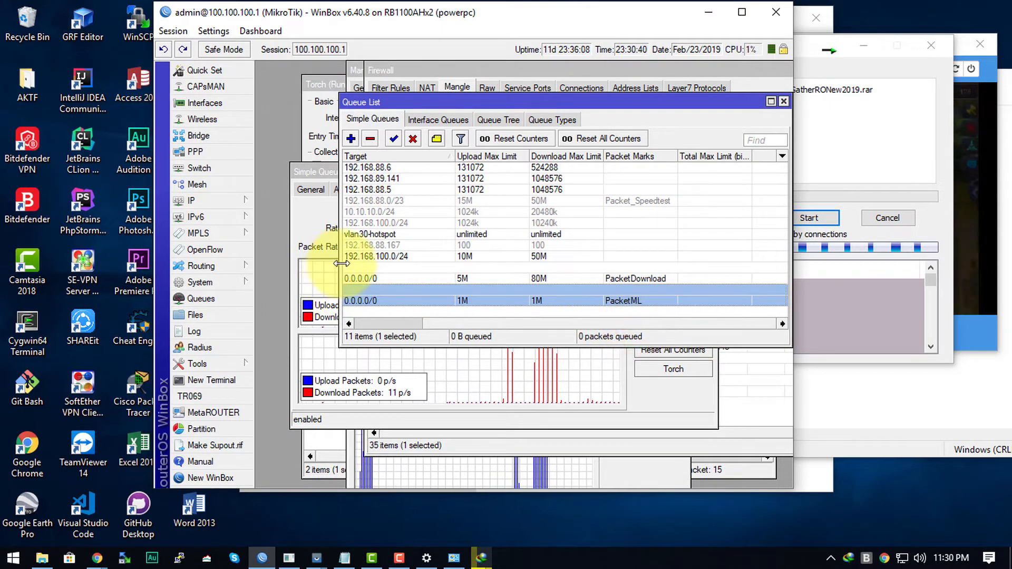
drag(341, 264, 255, 263)
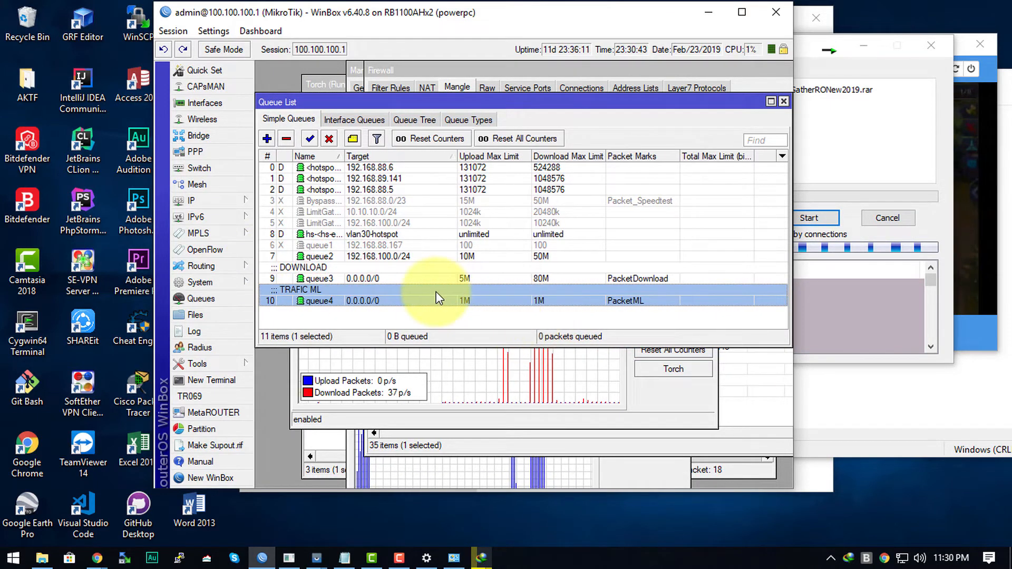
right_click(421, 300)
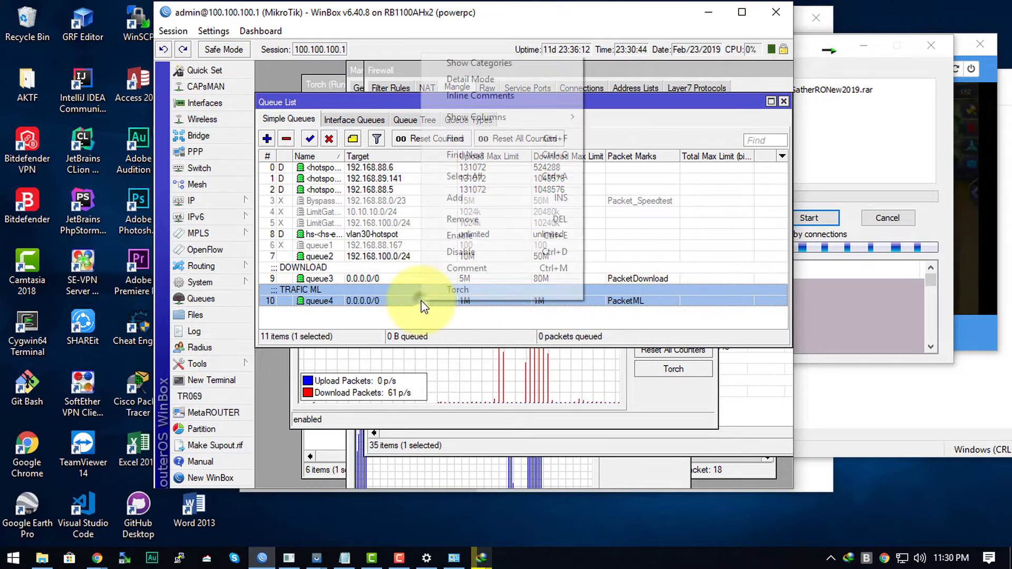
click(381, 304)
- Resume the download in Internet Download Manager and dismiss the inactivity warning in the game on the POCOPHONE F1 mirror
click(797, 237)
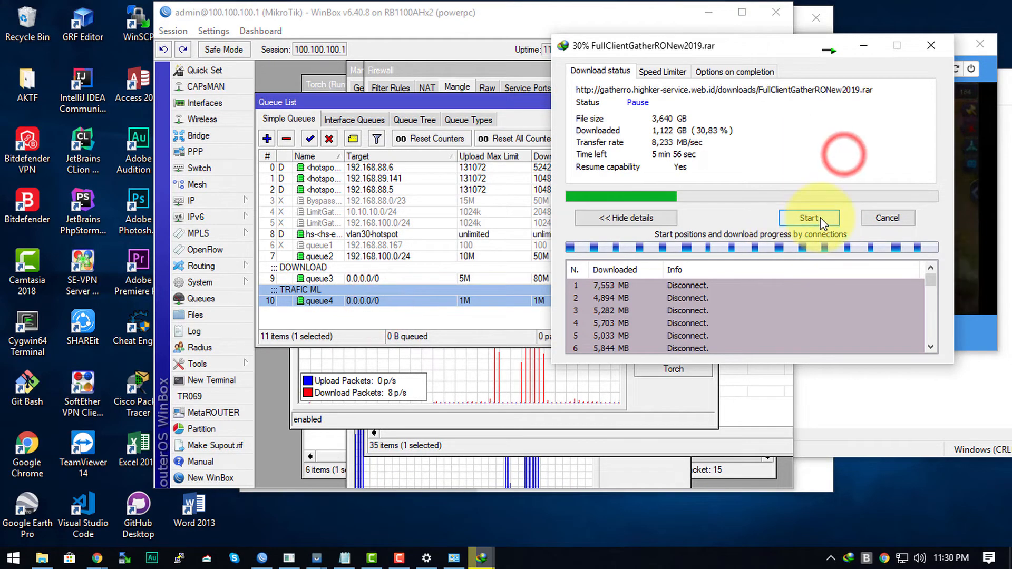
click(808, 219)
click(954, 189)
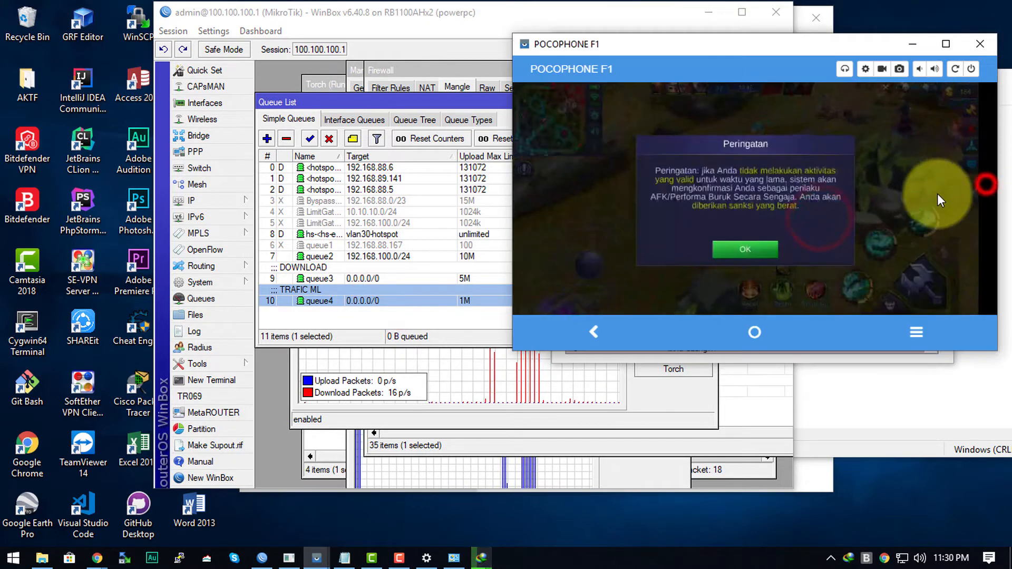
click(764, 245)
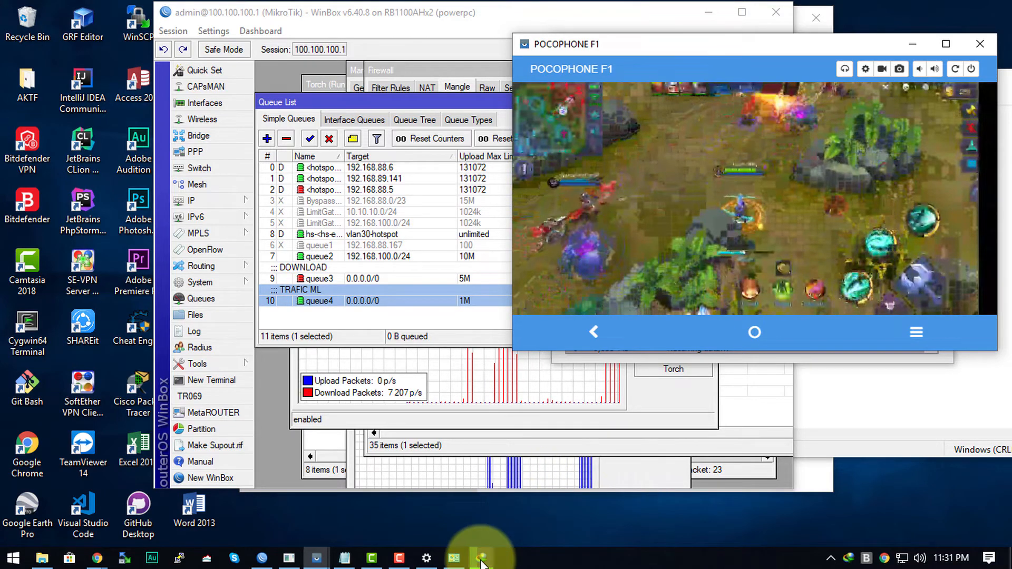
- Place the download progress window and the POCOPHONE F1 game window side by side
mouse_move(481, 561)
click(526, 509)
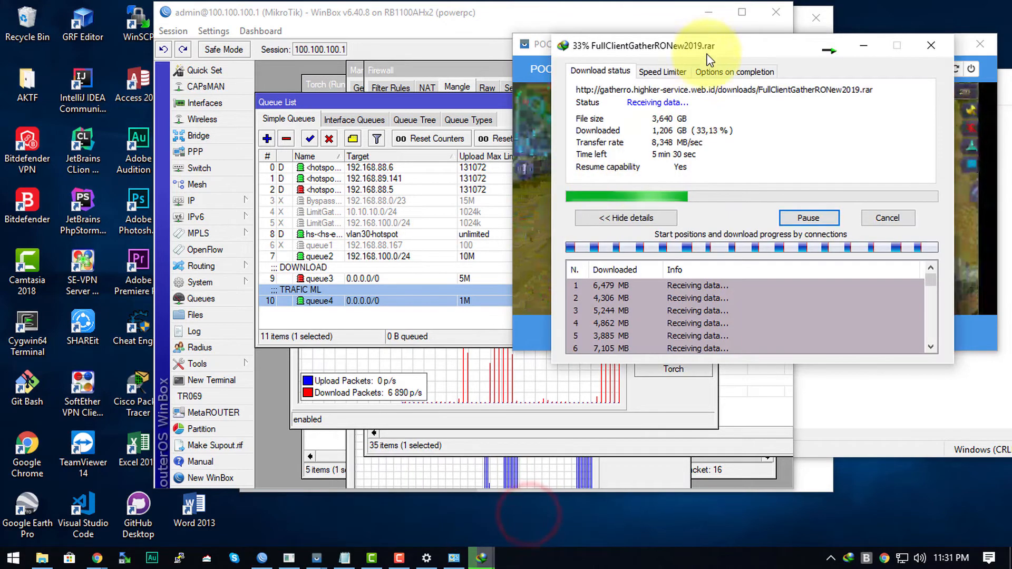
drag(707, 52, 201, 28)
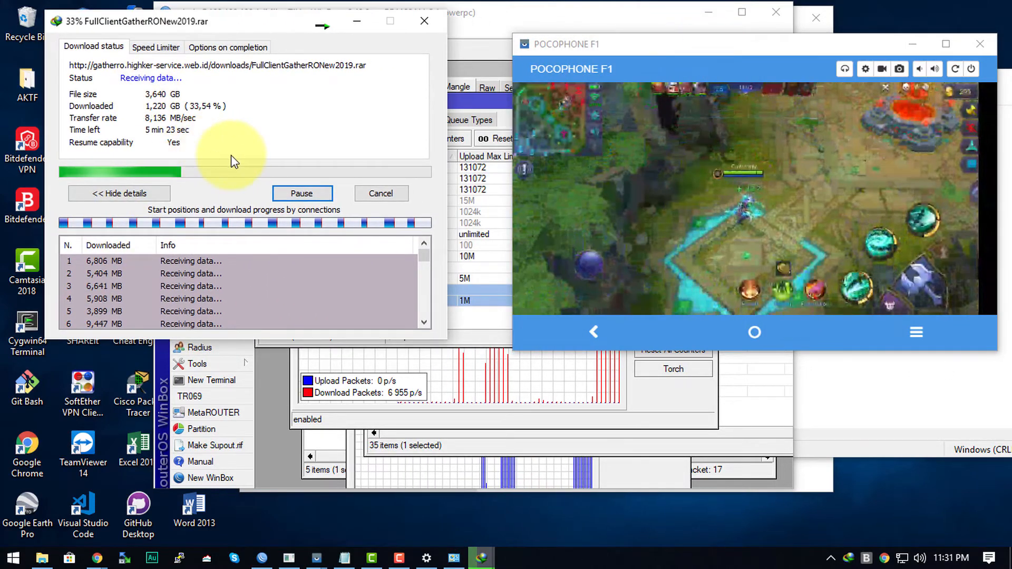
drag(699, 39, 665, 16)
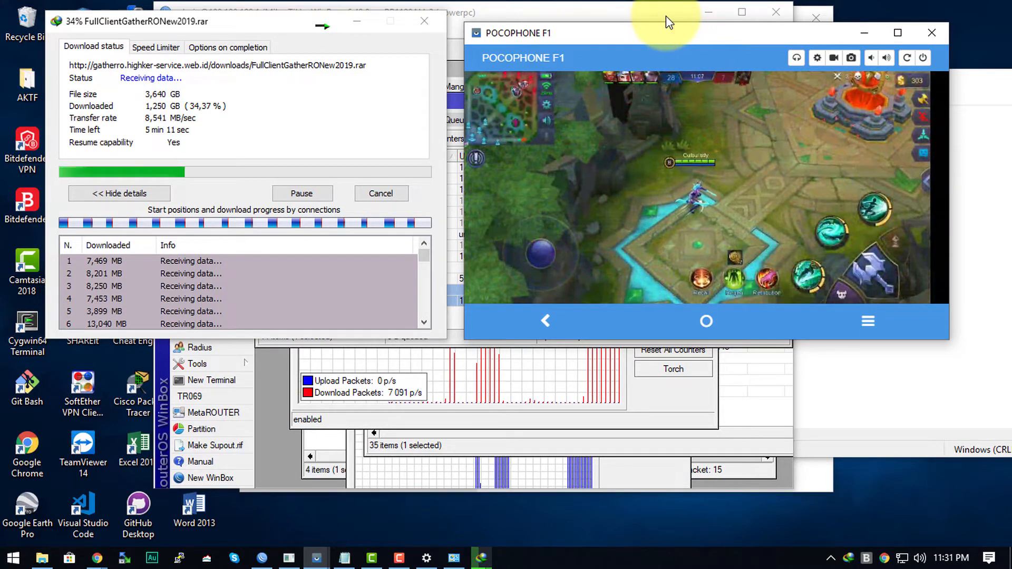
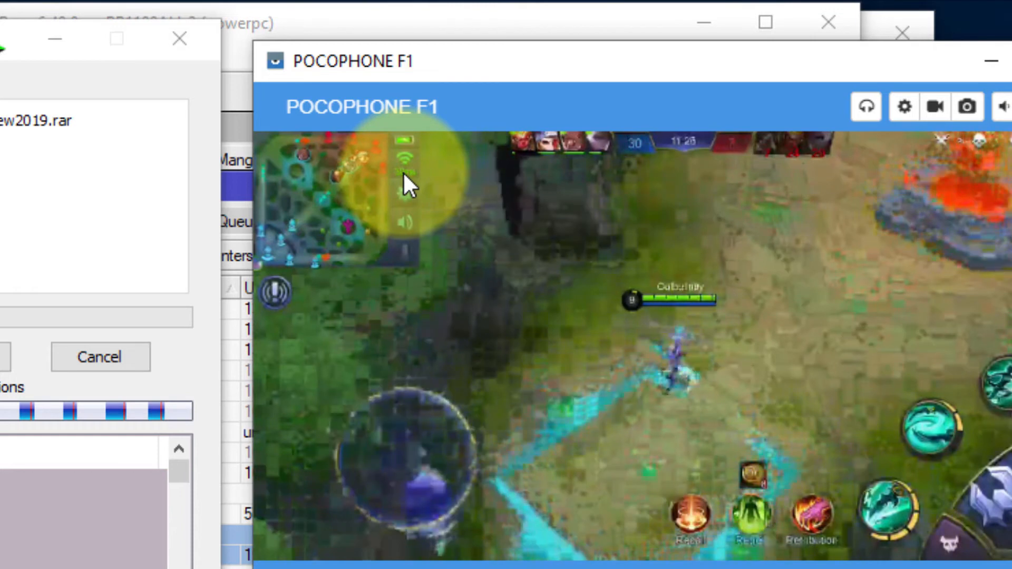
- Disable the PacketDownload and PacketML simple queues in WinBox and minimize the WinBox window
click(228, 534)
click(9, 516)
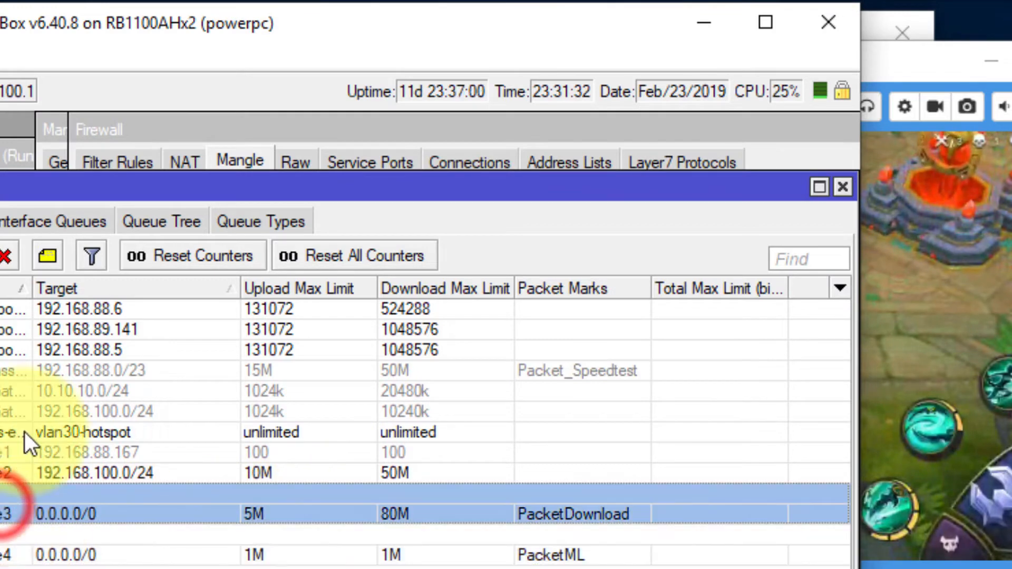
click(6, 256)
click(53, 553)
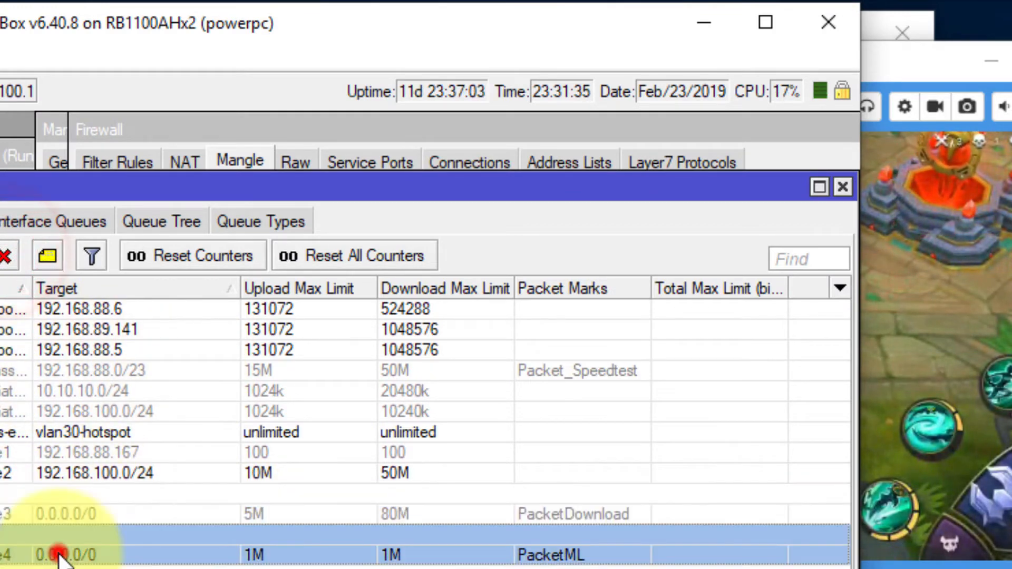
click(6, 256)
click(702, 24)
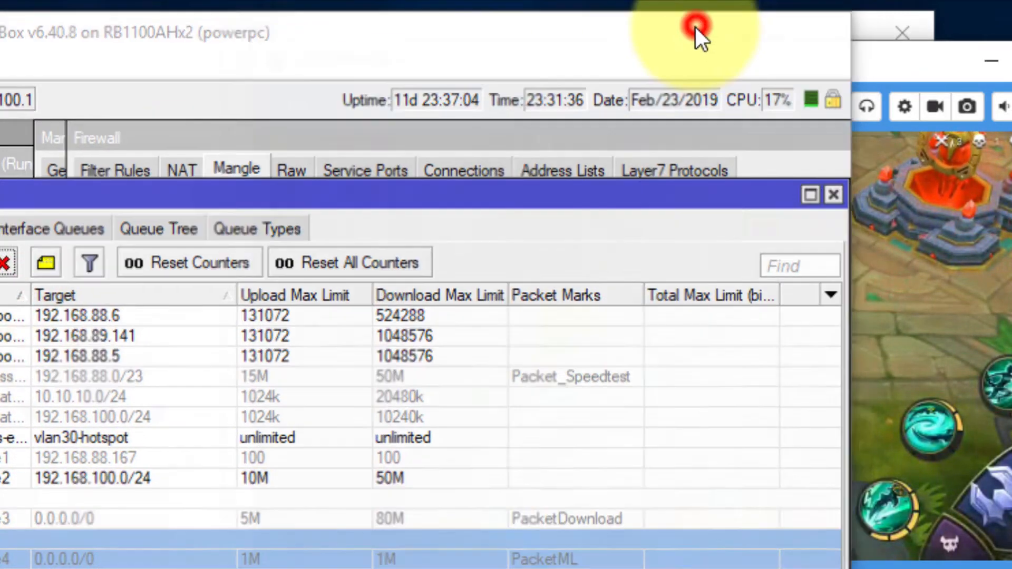
- Check the game's ping during the download with both queues disabled, and switch back to the WinBox Queue List
click(6, 40)
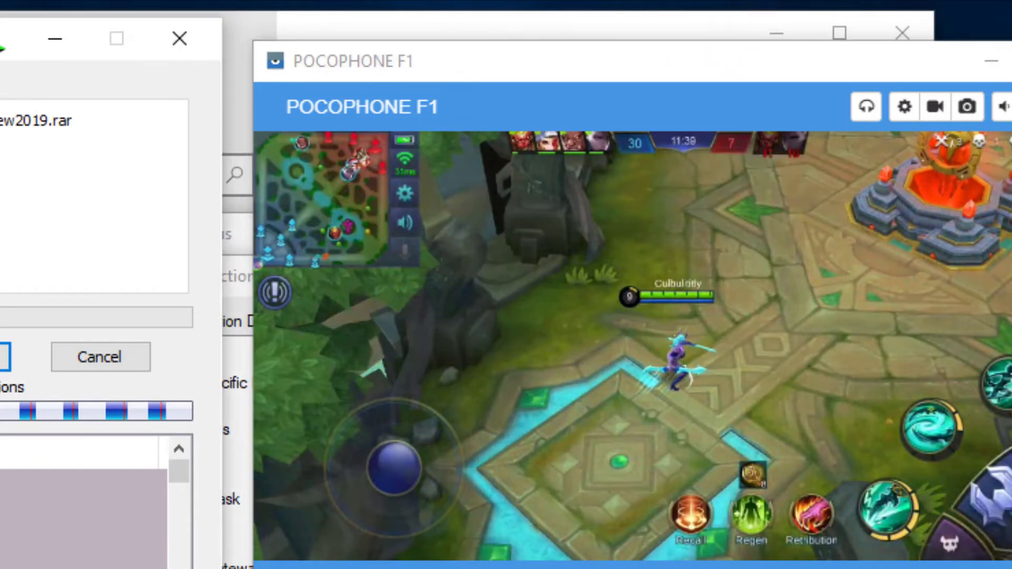
click(412, 195)
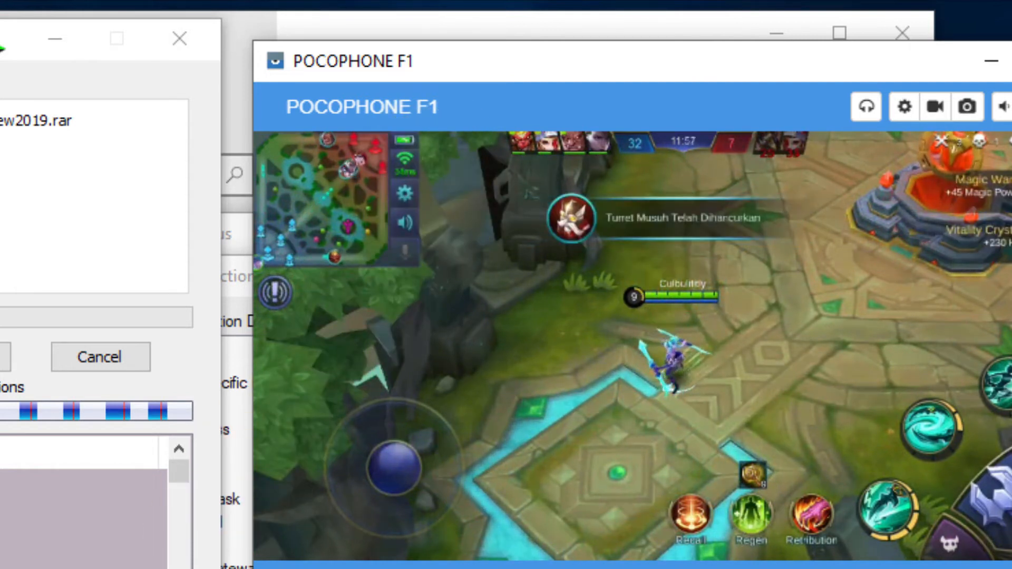
key(alt+Tab)
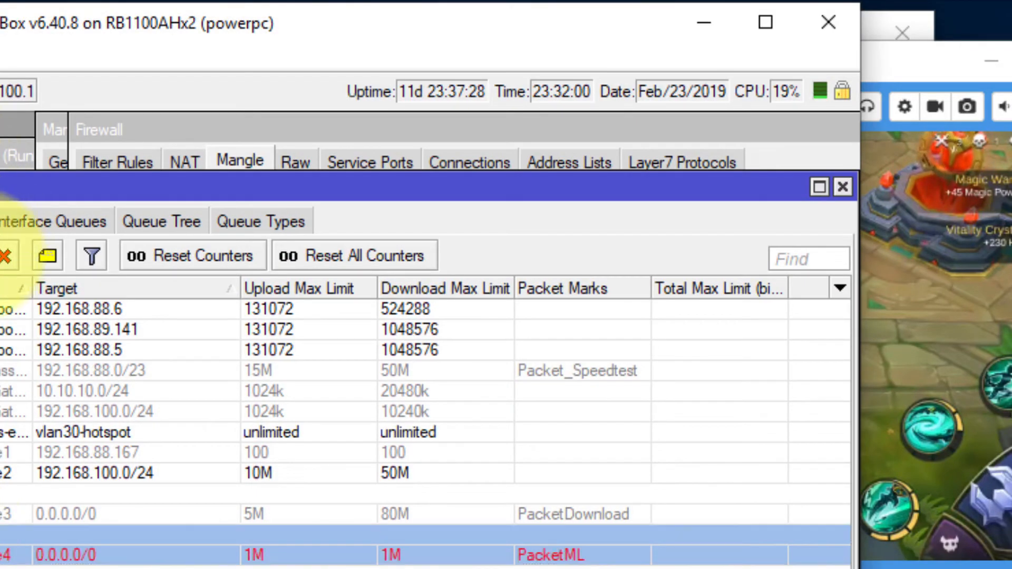
- Enable the PacketDownload simple queue, minimize WinBox to check the game during the download, and return to the Queue List
click(8, 514)
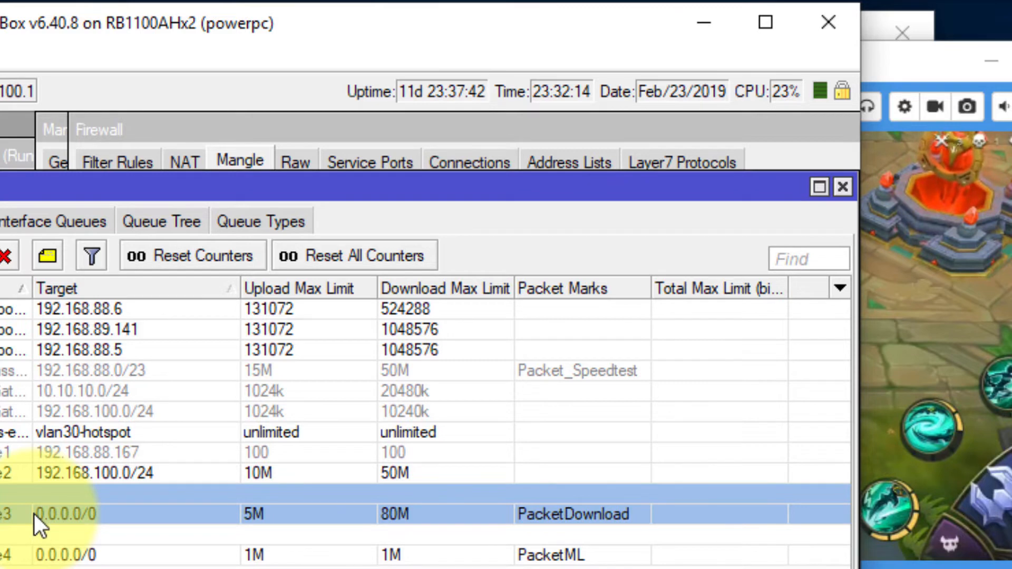
click(704, 22)
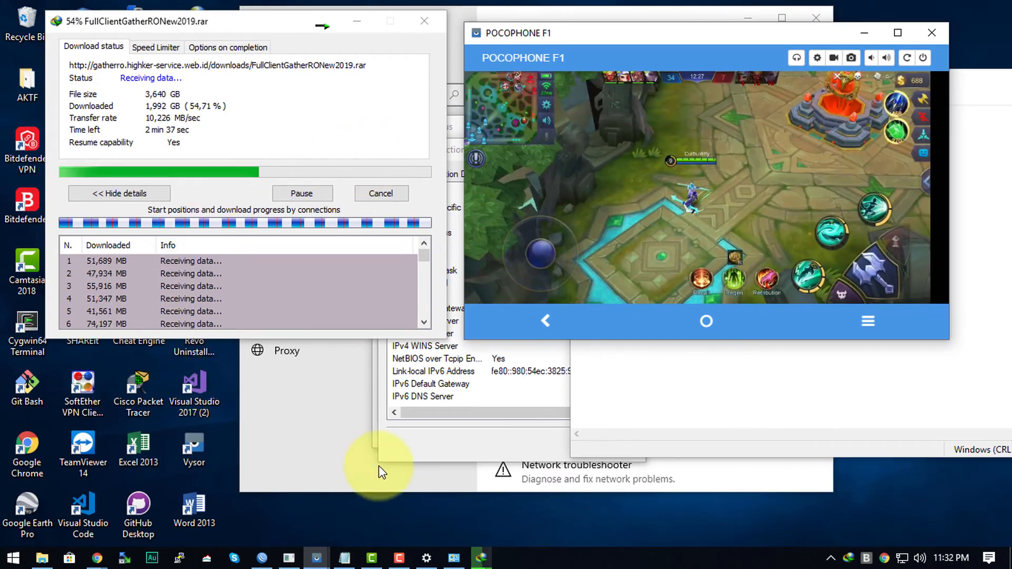
click(262, 557)
- Compare the limits and status of the PacketDownload and PacketML simple queues in the Queue List
click(352, 298)
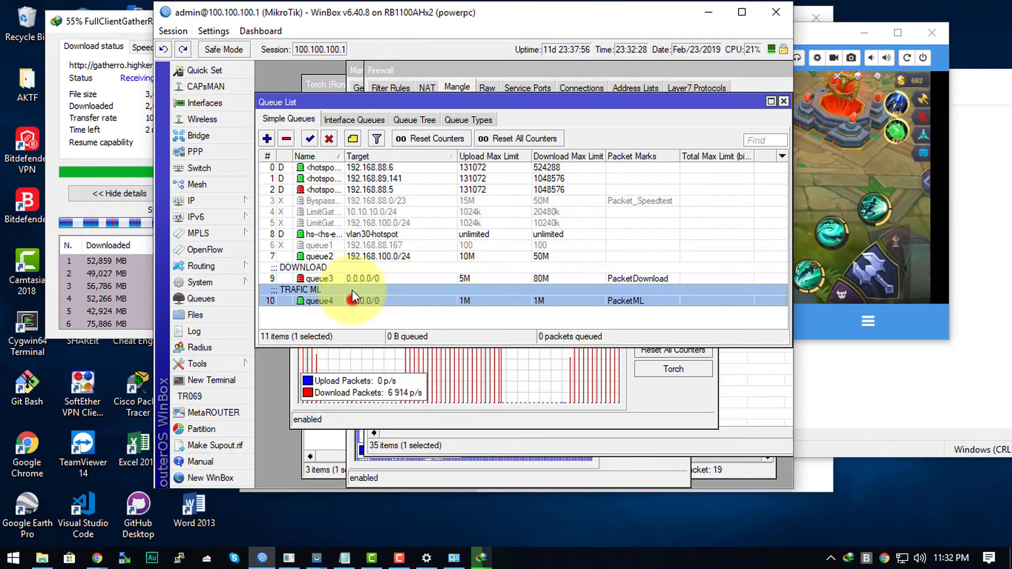
click(350, 278)
click(347, 277)
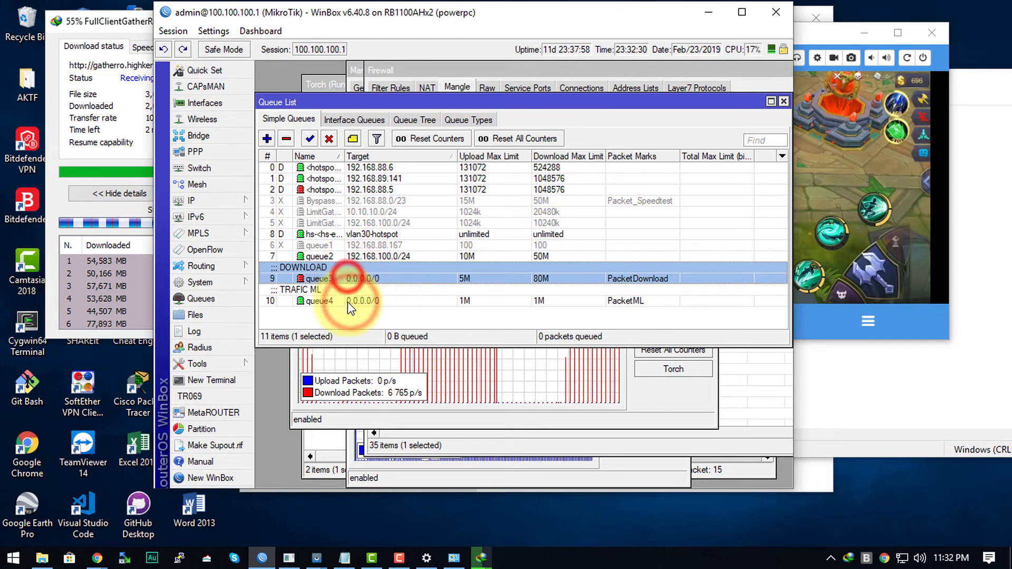
click(348, 300)
click(362, 277)
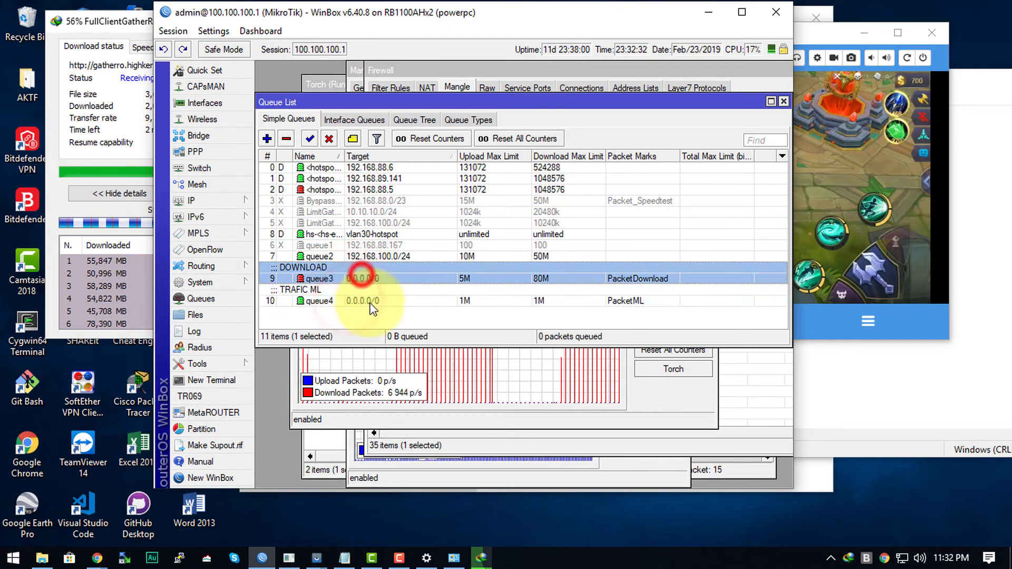
click(369, 301)
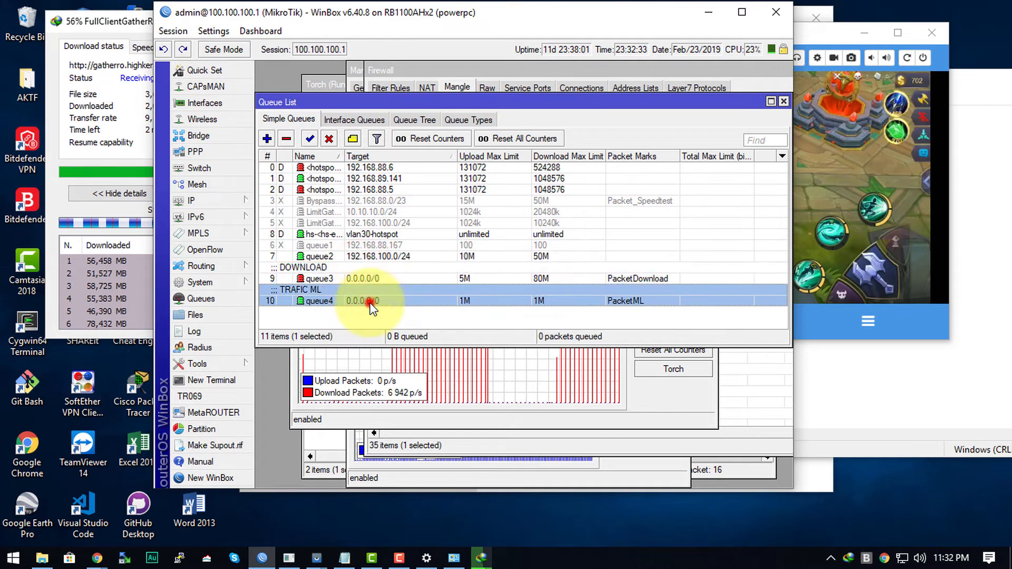
- Open the PacketML simple queue and examine its statistics, traffic rates and total statistics
double_click(467, 301)
click(456, 209)
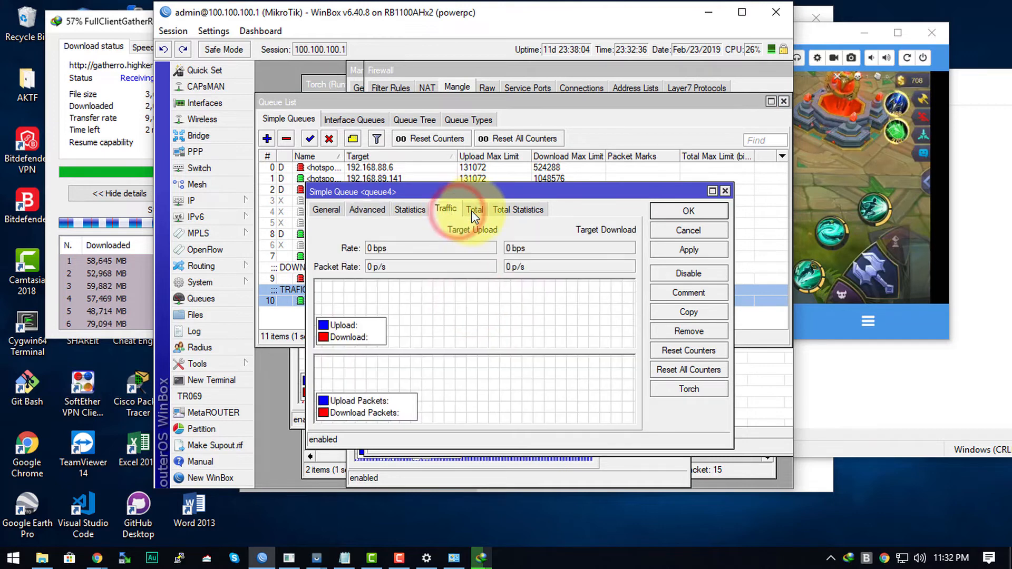
click(415, 208)
click(446, 209)
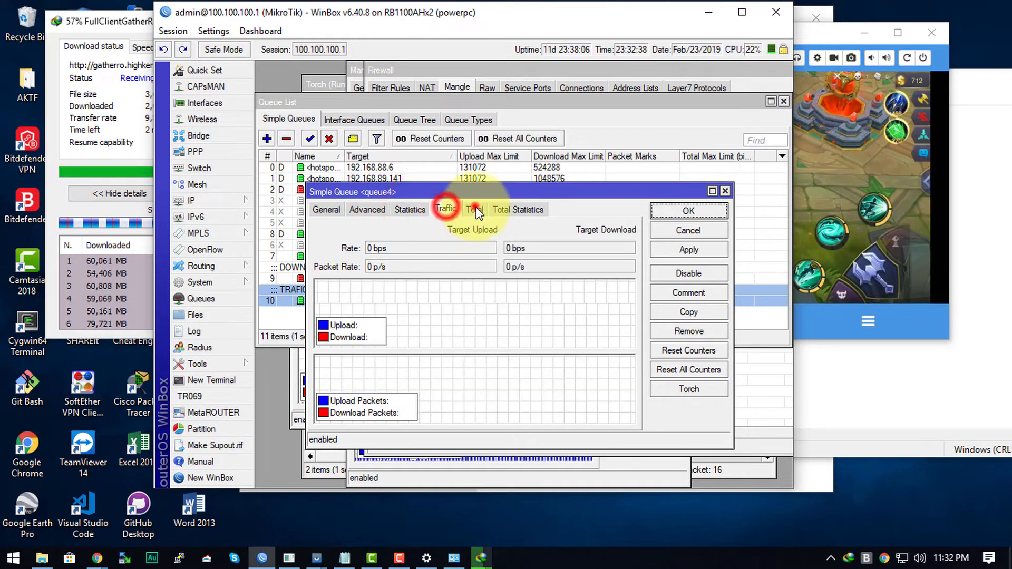
click(474, 209)
click(442, 210)
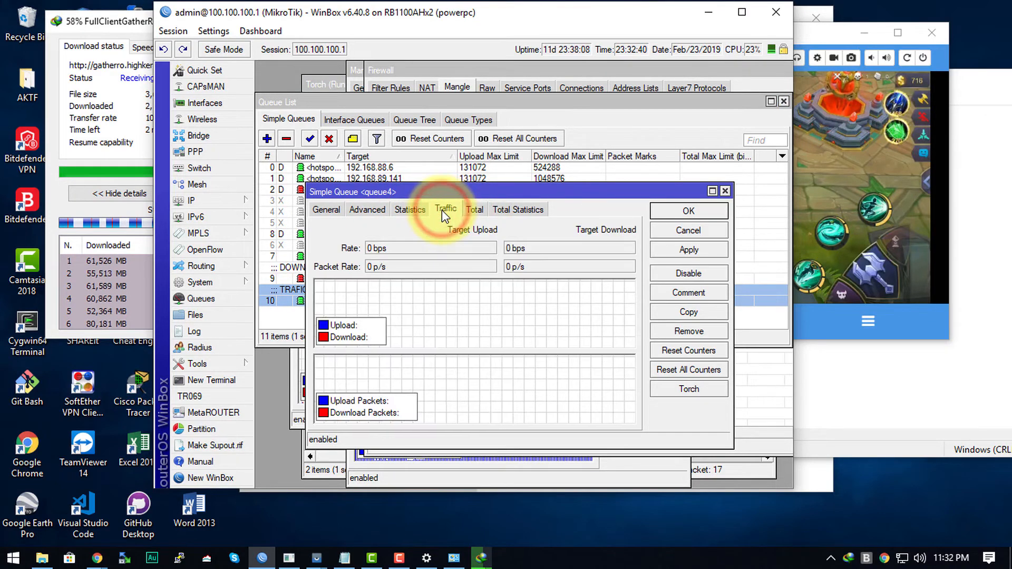
click(473, 209)
click(505, 211)
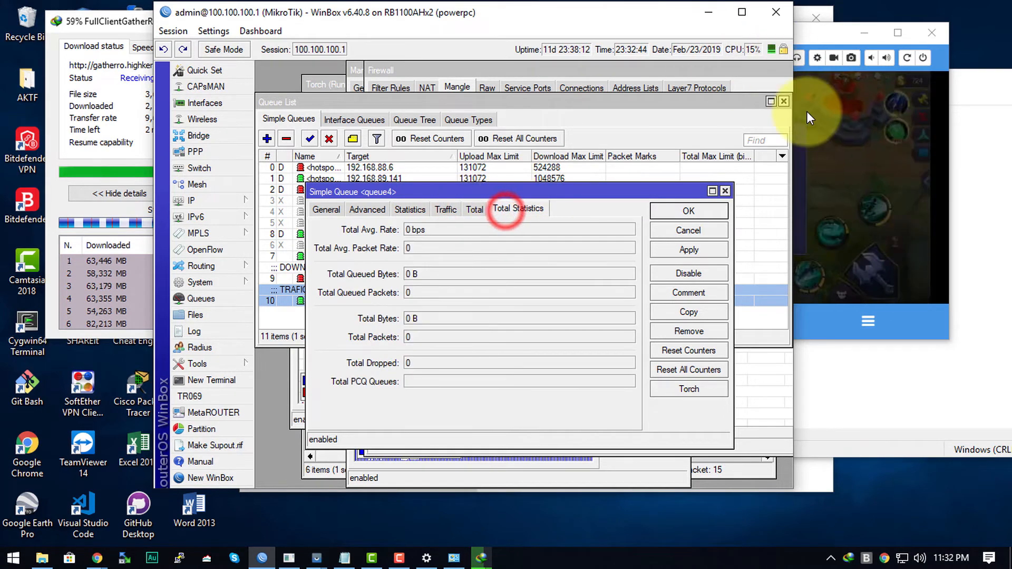
- Bring the POCOPHONE F1 game and the download progress window forward, and check the game ports noted in Notepad
click(806, 112)
click(690, 232)
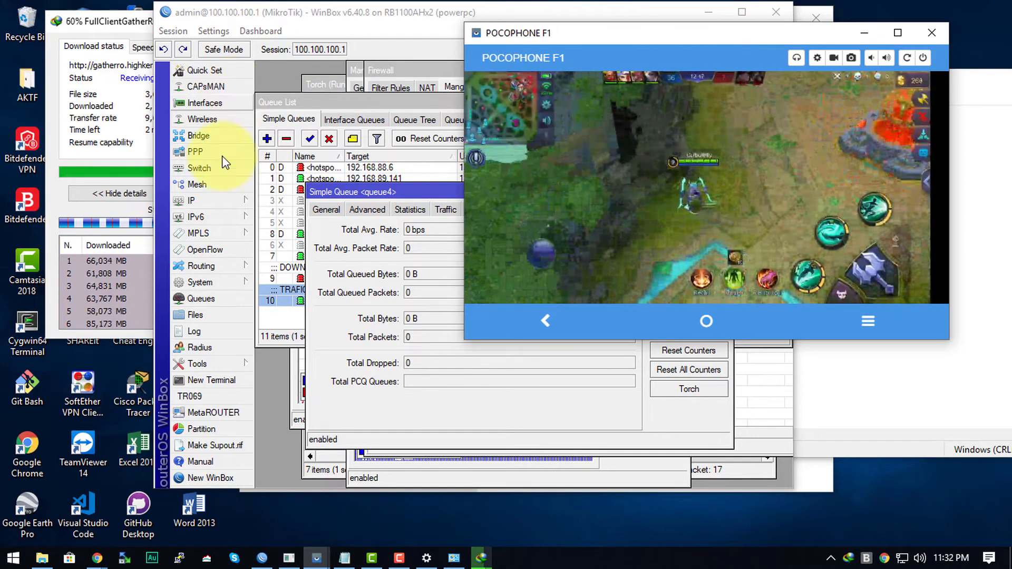
click(129, 129)
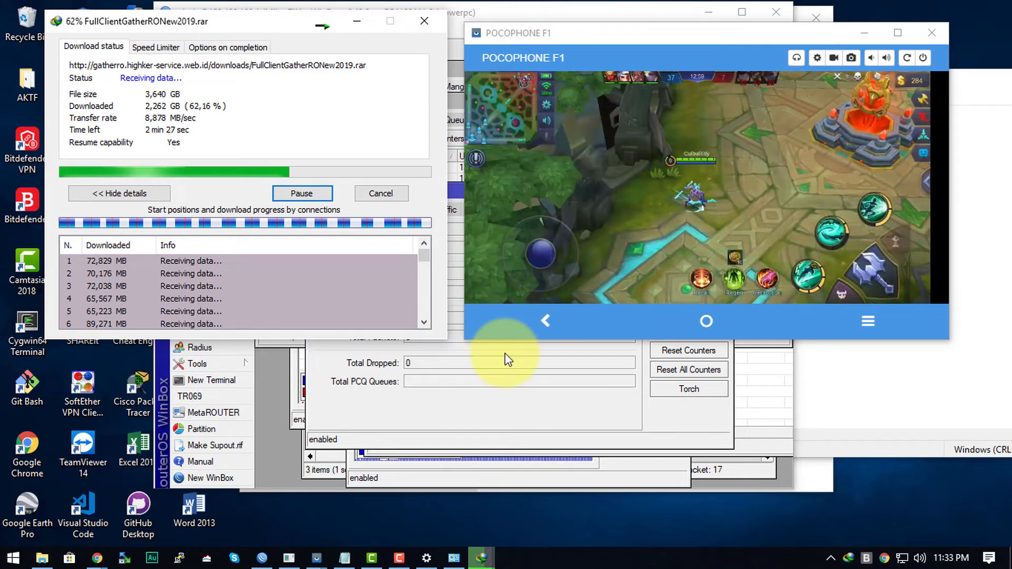
click(875, 379)
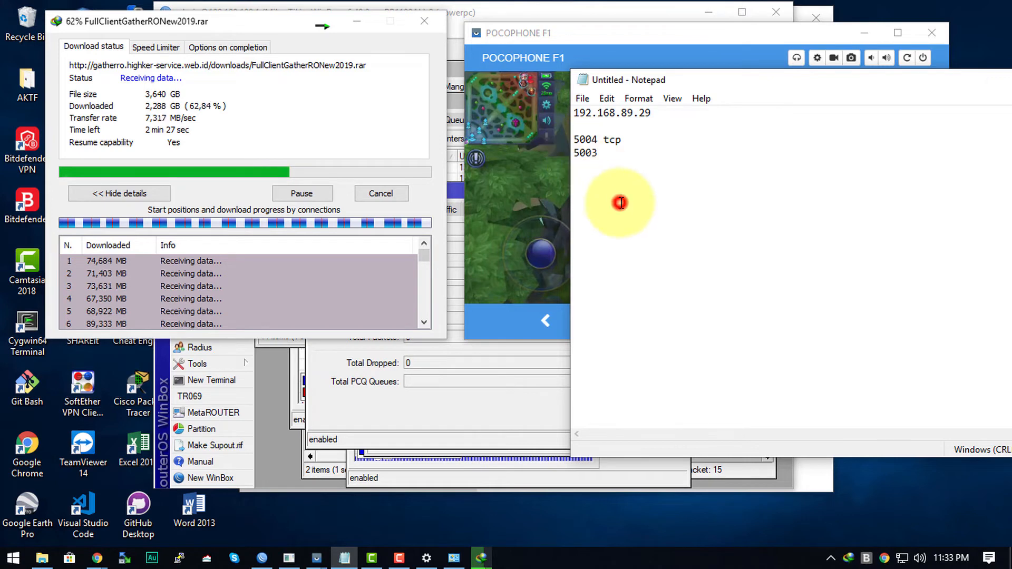
drag(579, 140, 597, 140)
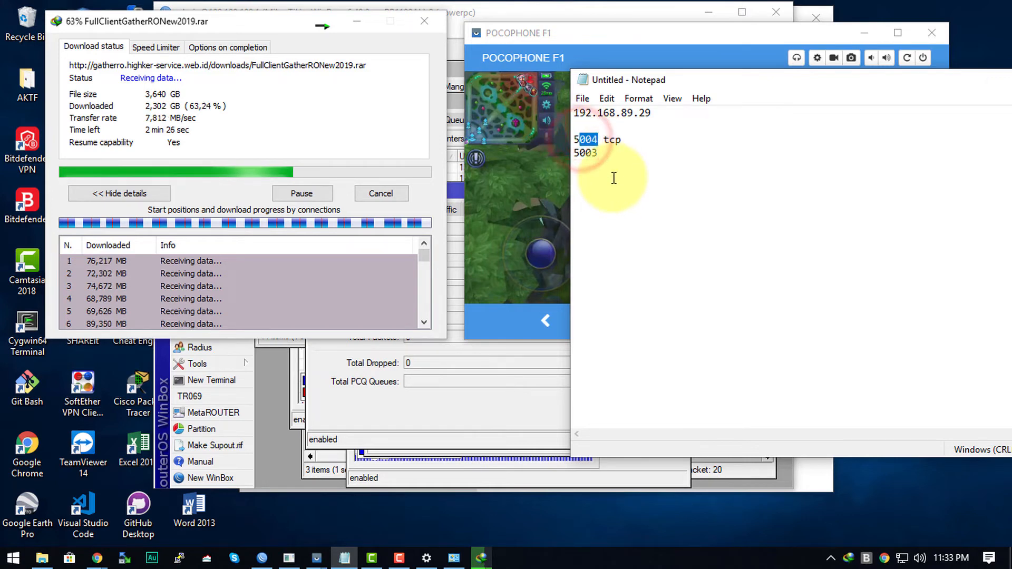
- Return to WinBox and close the queue4 window, the Queue List and the queue3 window
click(380, 395)
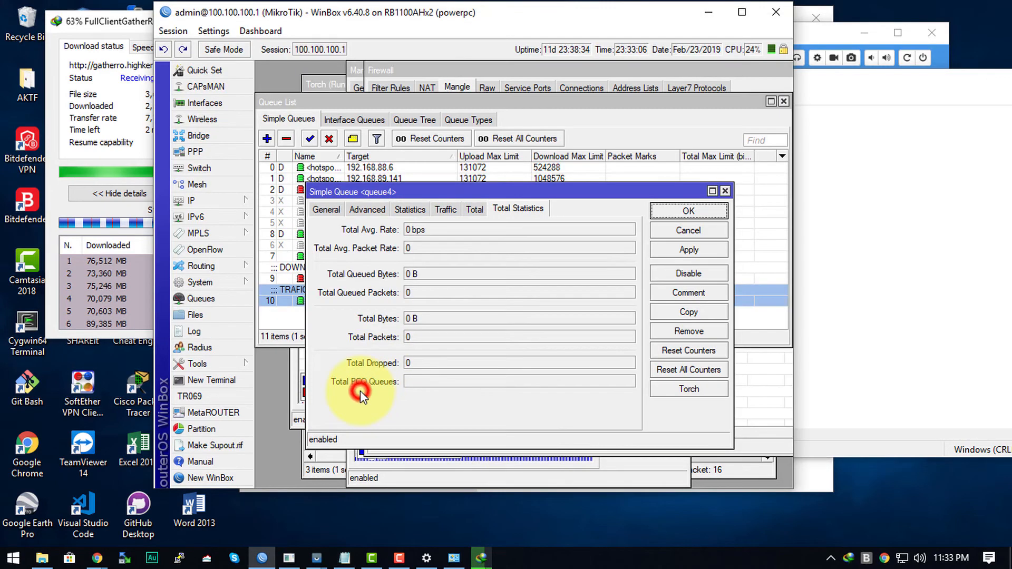
click(723, 194)
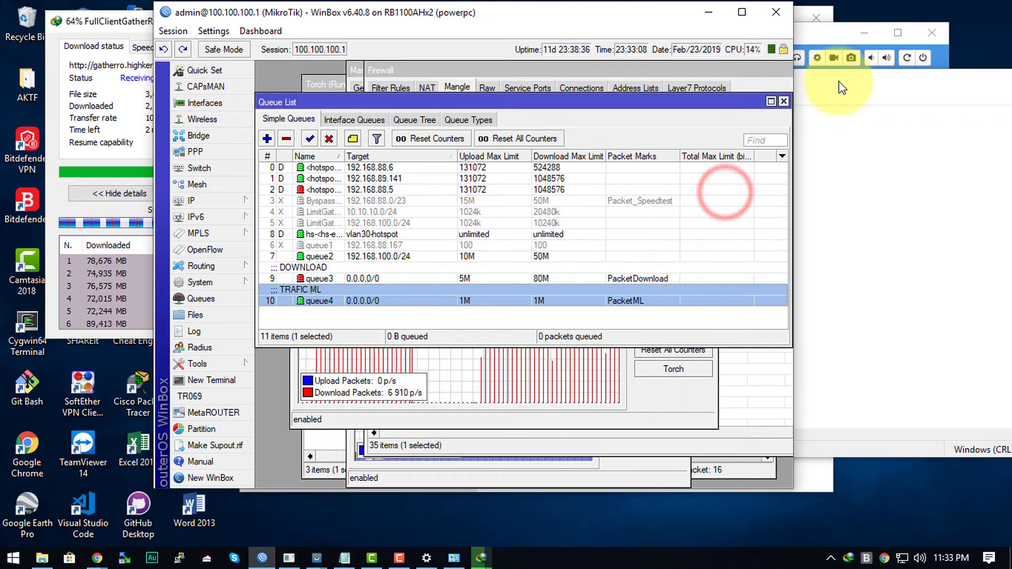
click(783, 101)
click(533, 224)
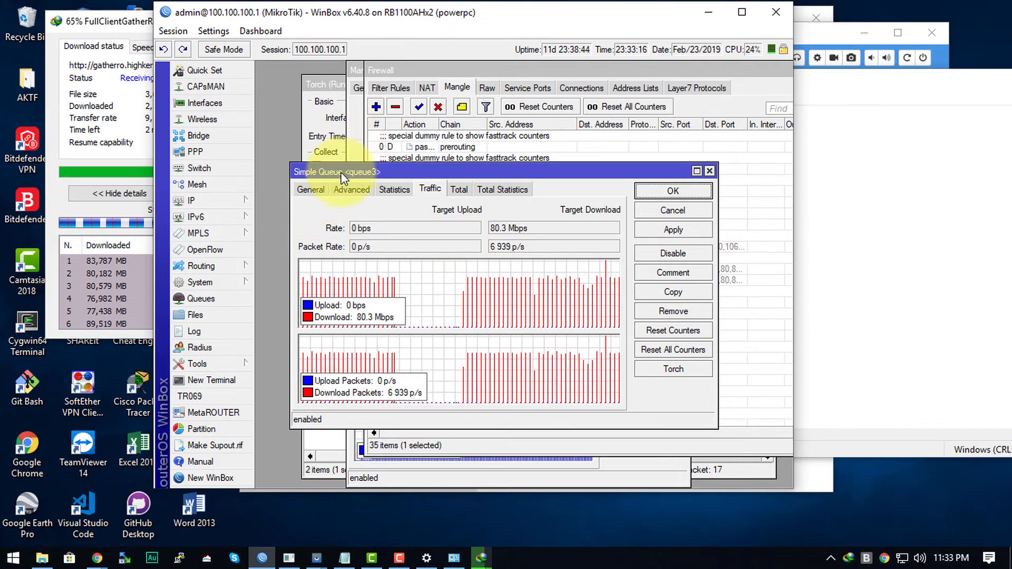
click(710, 171)
- Examine the byte and packet counters of the mangle rules for TCP ports 5000-5010, 5121 and 80,443
click(589, 291)
drag(586, 373, 605, 288)
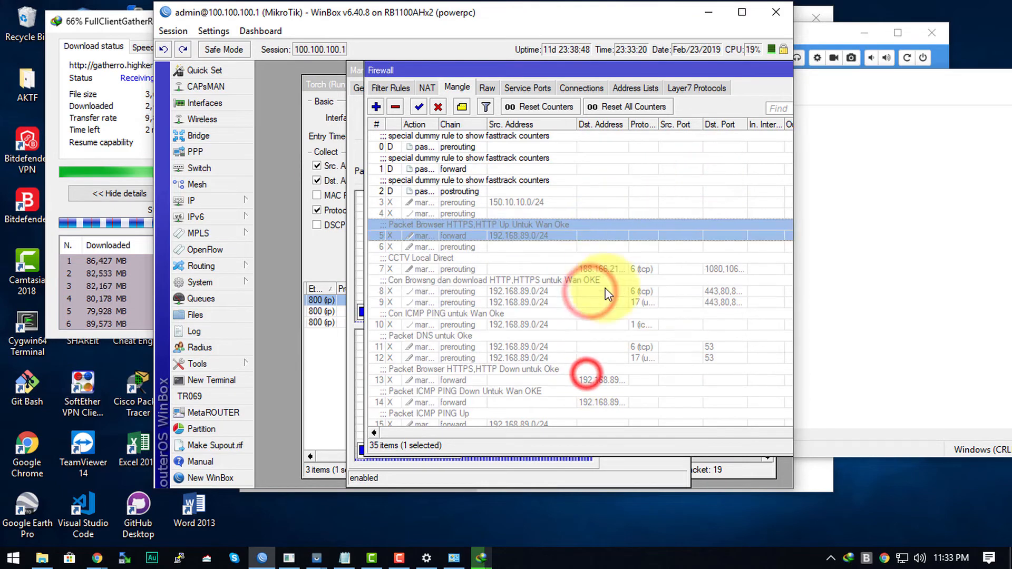
scroll(618, 313, down, 6)
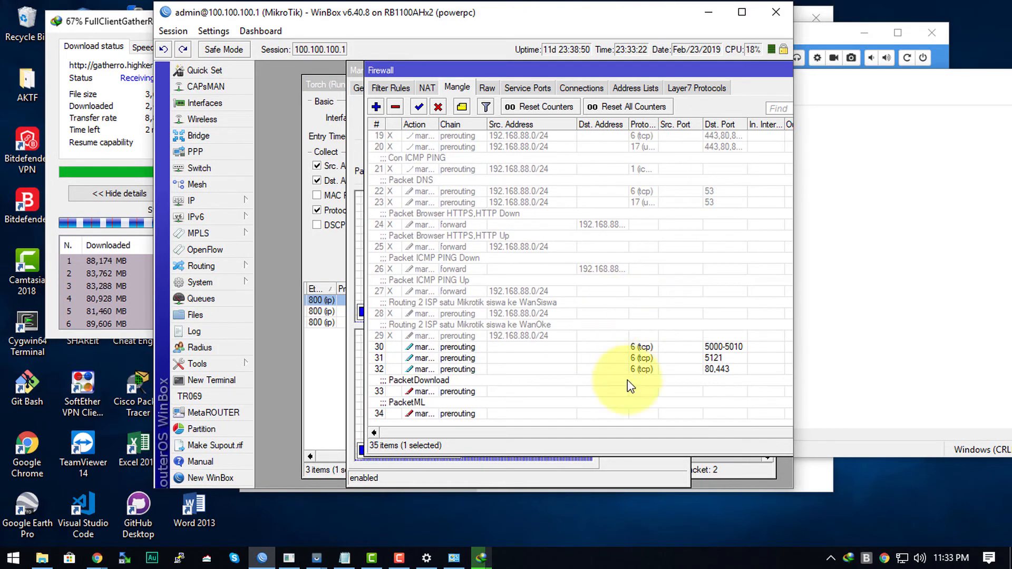
click(493, 432)
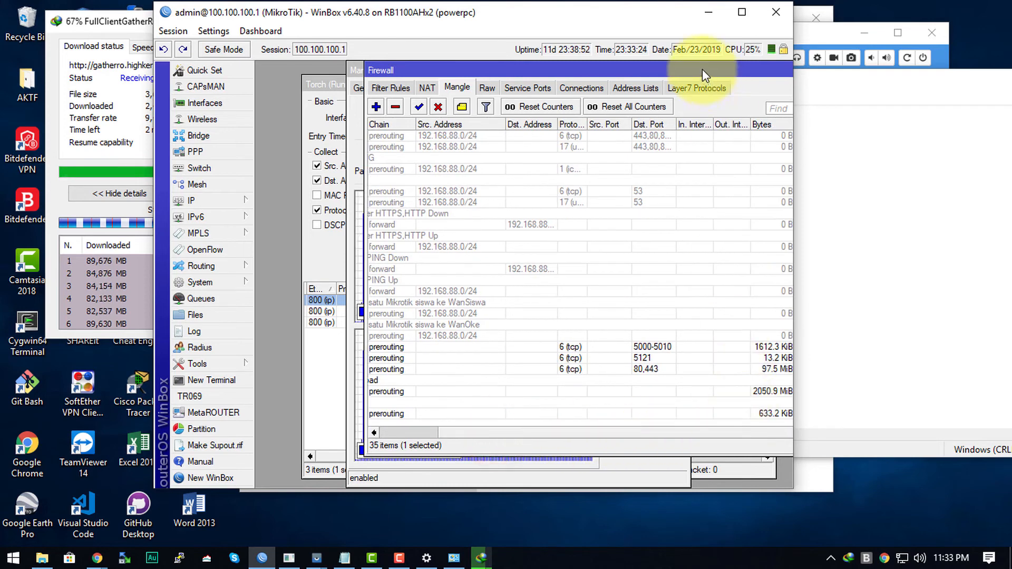
drag(702, 69, 578, 69)
click(461, 346)
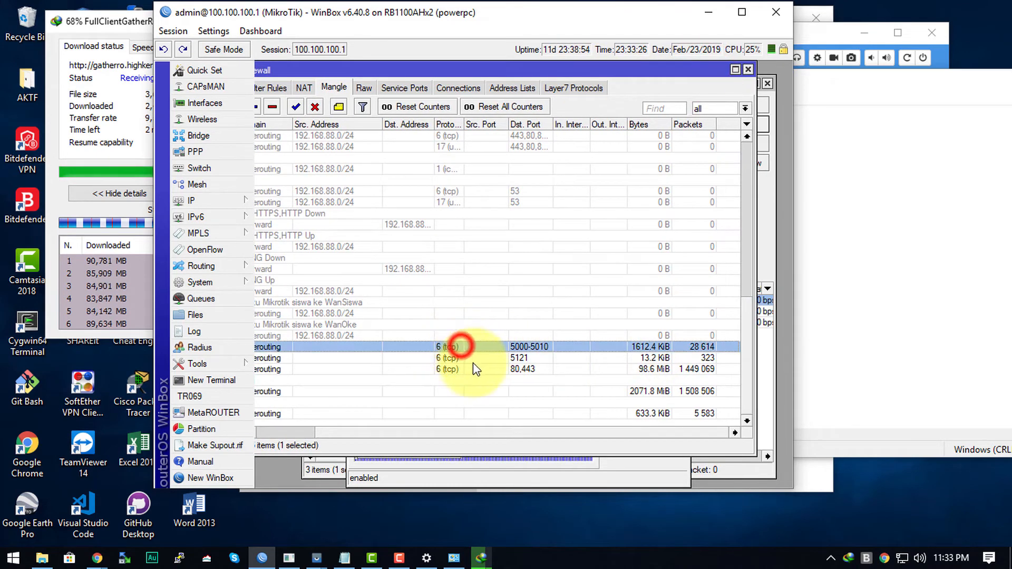
click(470, 370)
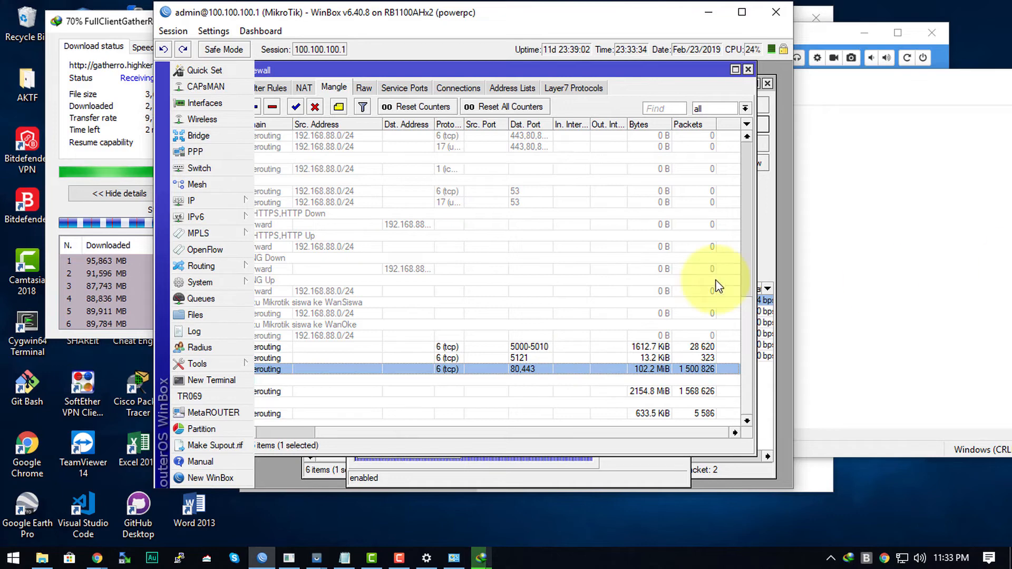
- Switch to the POCOPHONE F1 mirror window and move it slightly aside on the desktop
click(318, 557)
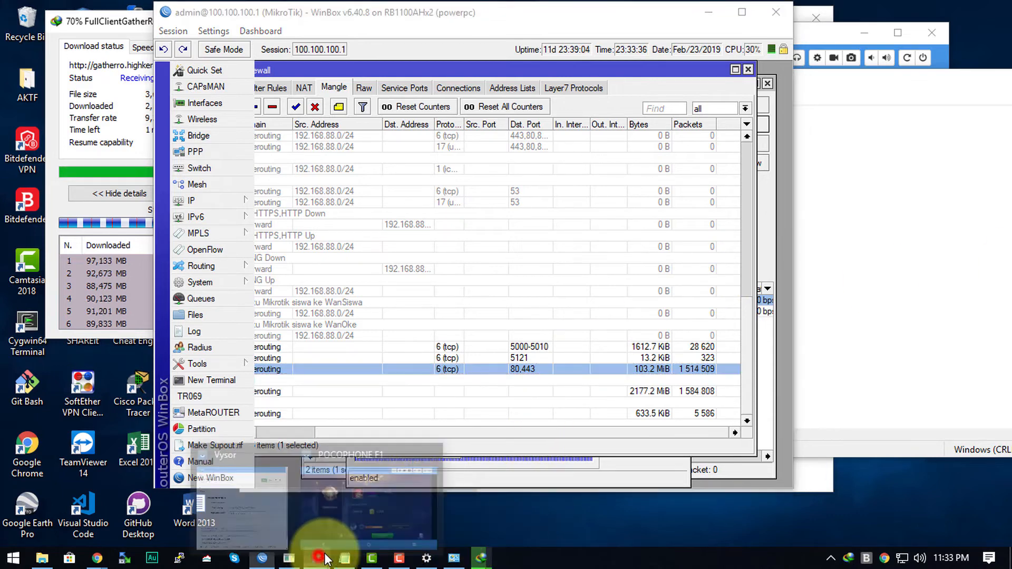
click(364, 500)
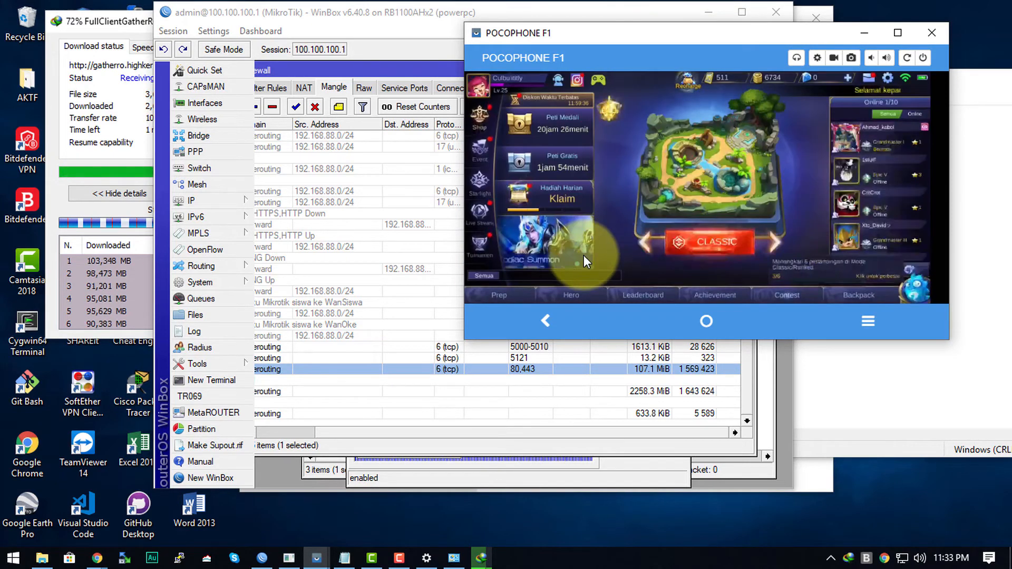
drag(558, 29, 595, 25)
- Return to WinBox and reposition the Firewall window so the complete window fits within the workspace
click(463, 240)
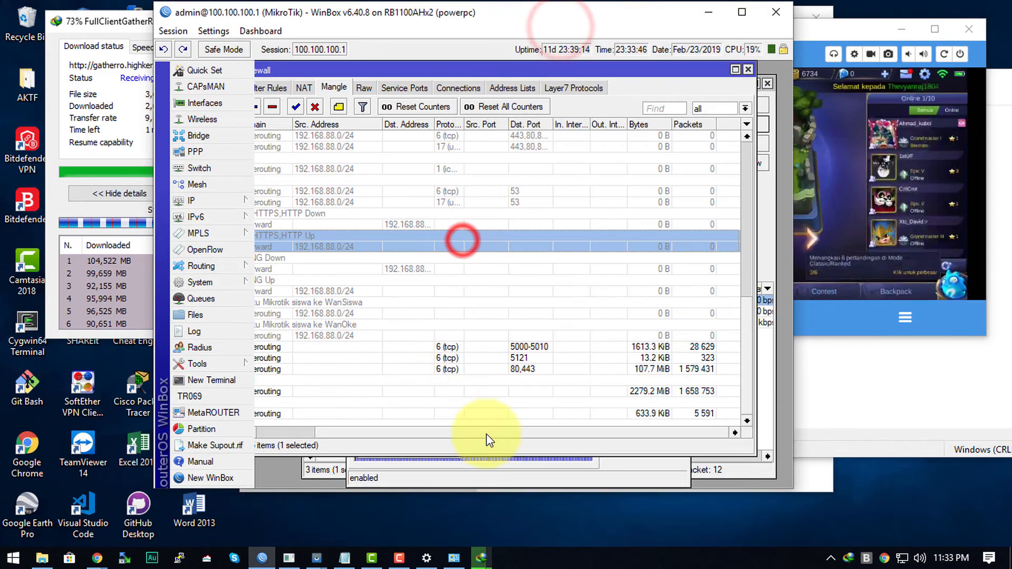
drag(492, 433, 528, 437)
click(543, 369)
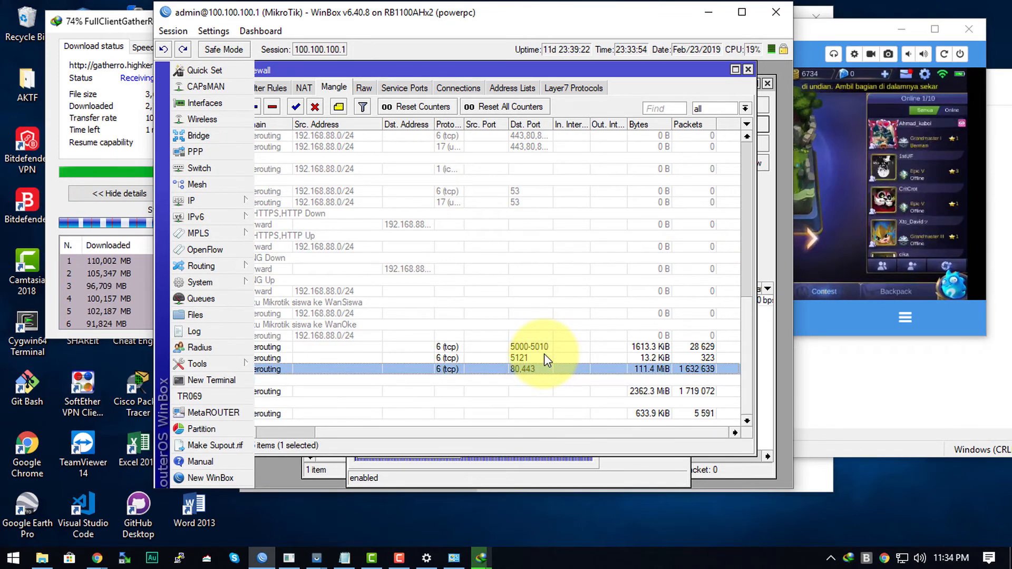
drag(579, 433, 470, 441)
drag(481, 71, 500, 70)
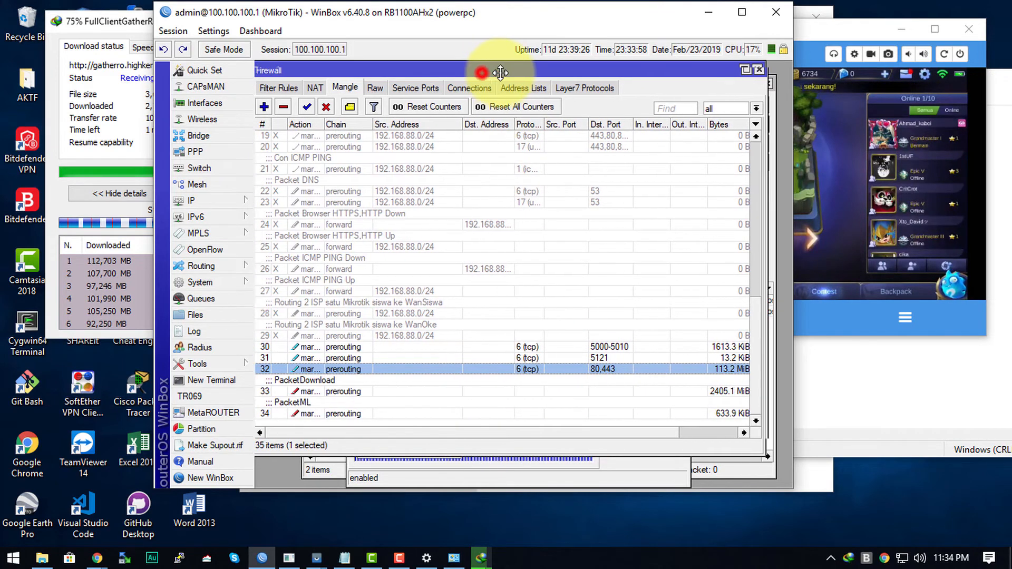
drag(436, 432, 456, 432)
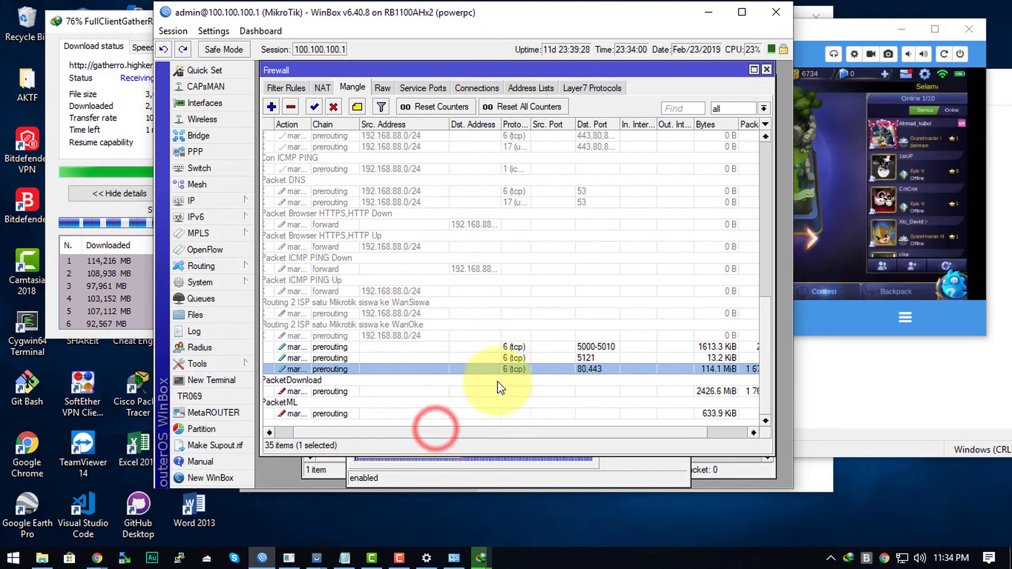
- Compare the byte and packet counters of the PacketDownload and PacketML mangle rules with the 80,443 rule
click(468, 369)
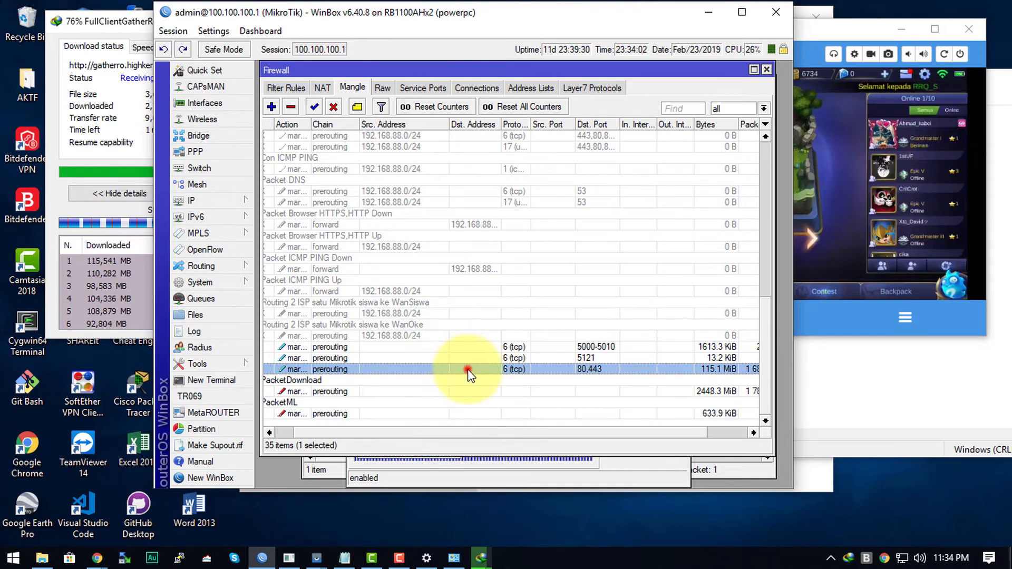
click(475, 382)
click(475, 408)
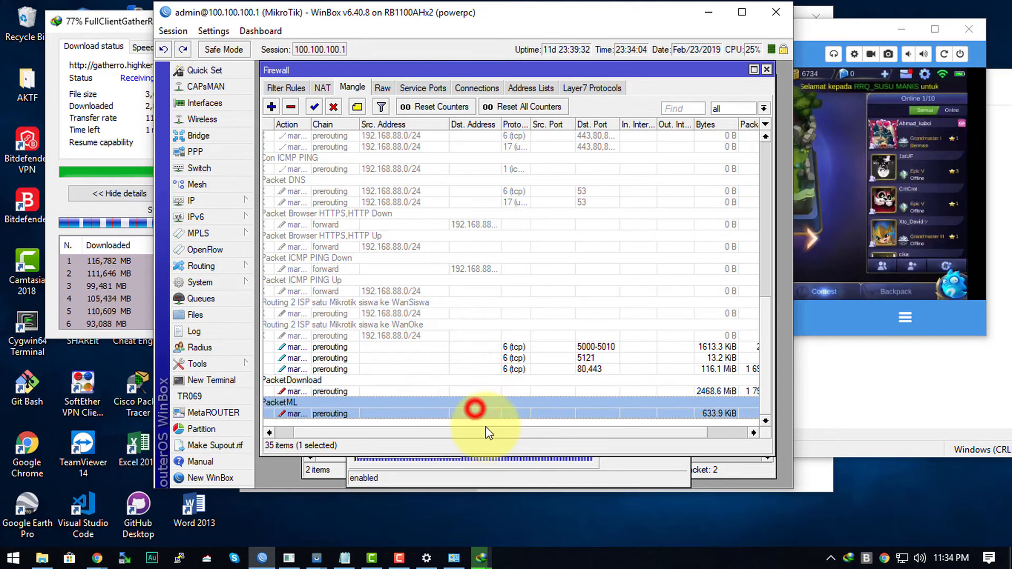
drag(497, 434, 545, 435)
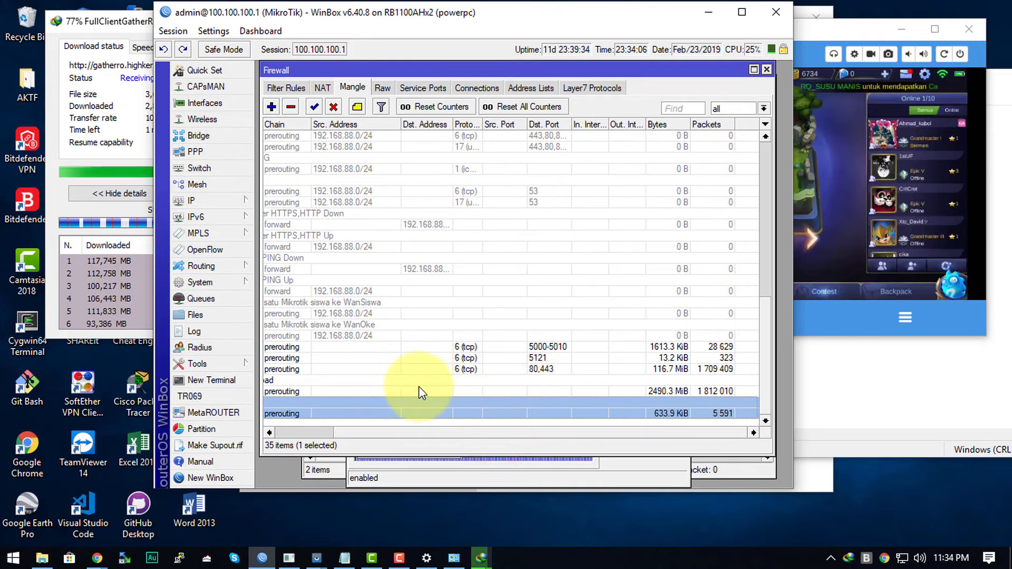
drag(413, 431, 447, 431)
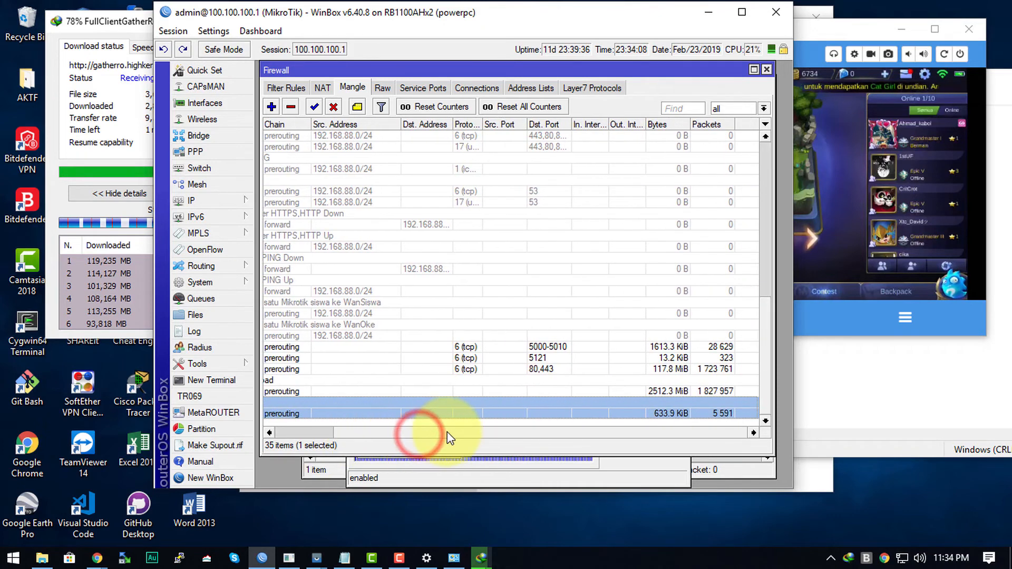
click(454, 390)
click(464, 414)
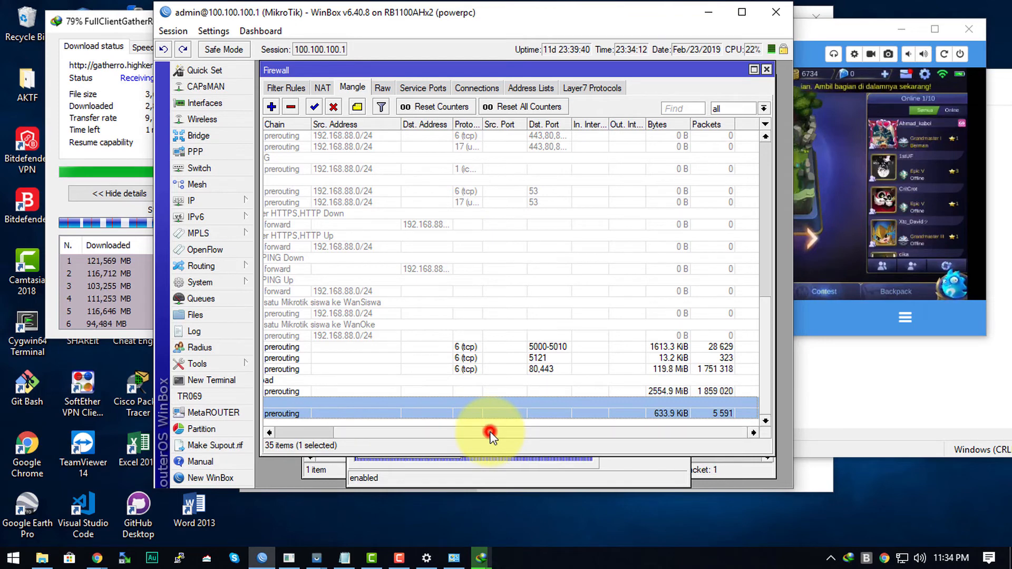
mouse_move(490, 431)
mouse_down()
mouse_move(441, 434)
mouse_move(495, 433)
mouse_up()
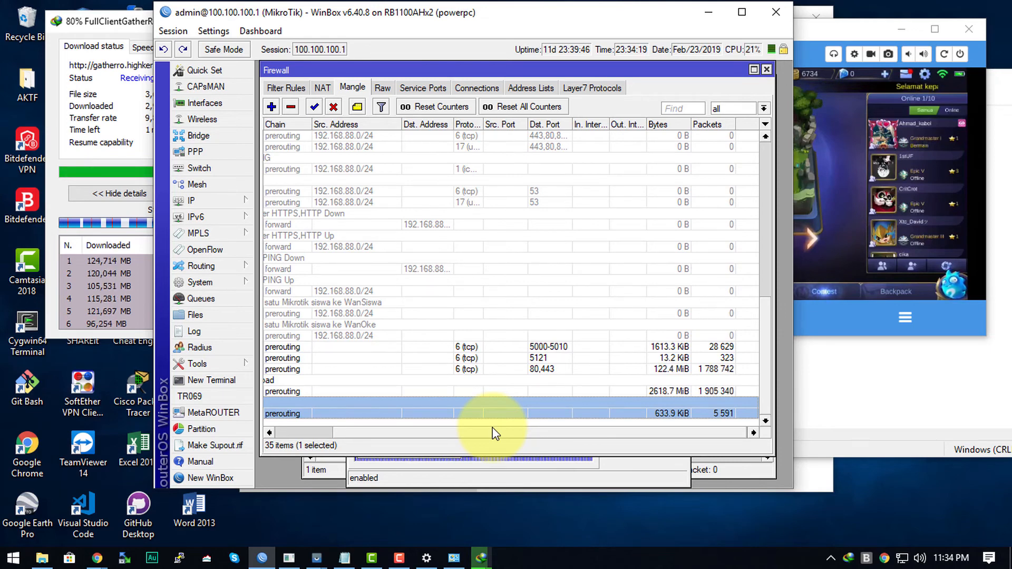
- Inspect the live traffic of 192.168.89.29 on vlan30-hotspot with Torch, including its destination and port, and close Torch
click(220, 363)
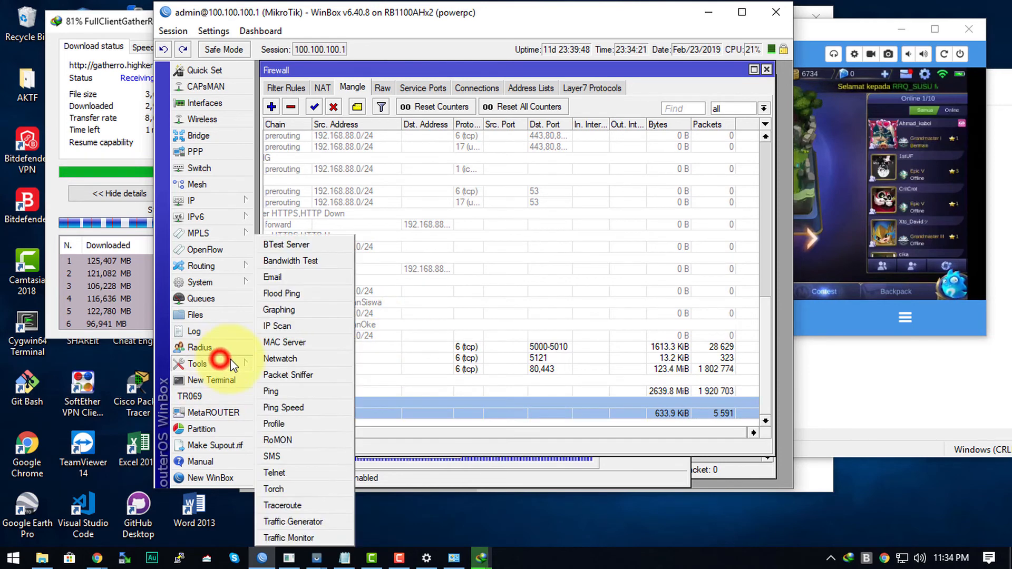
click(274, 489)
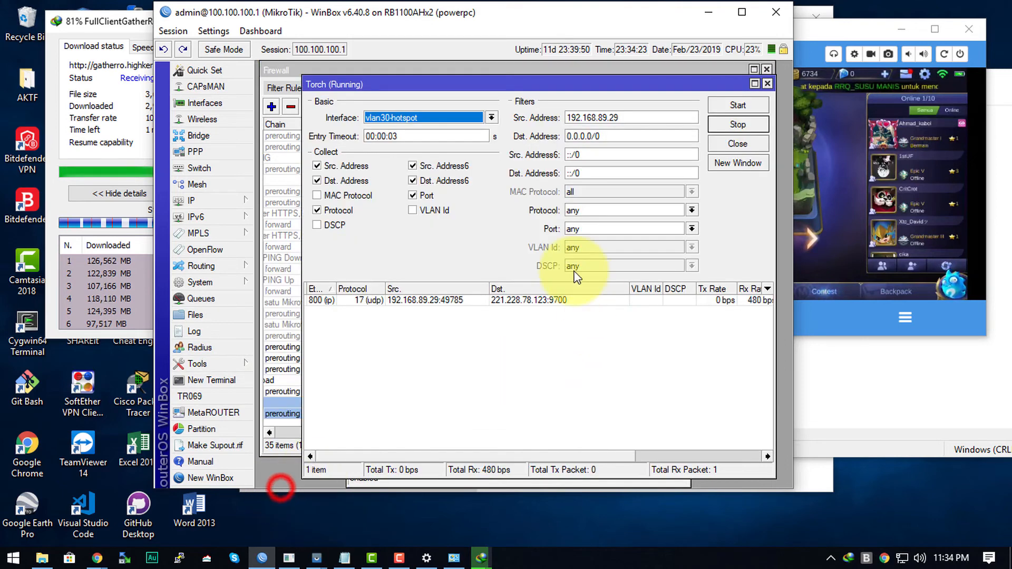
click(548, 299)
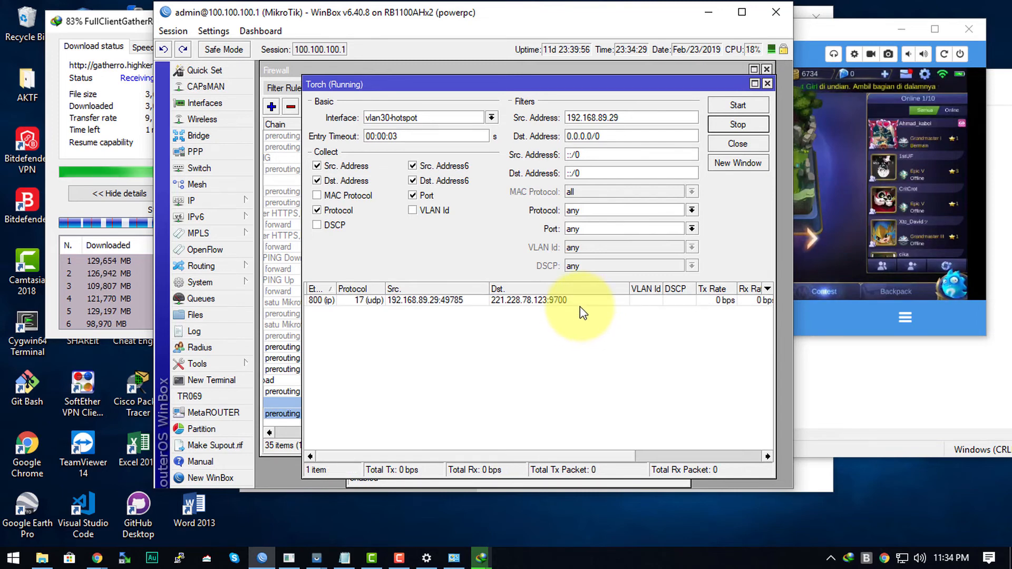
click(767, 83)
mouse_move(602, 434)
mouse_down()
mouse_move(502, 441)
mouse_move(616, 433)
mouse_up()
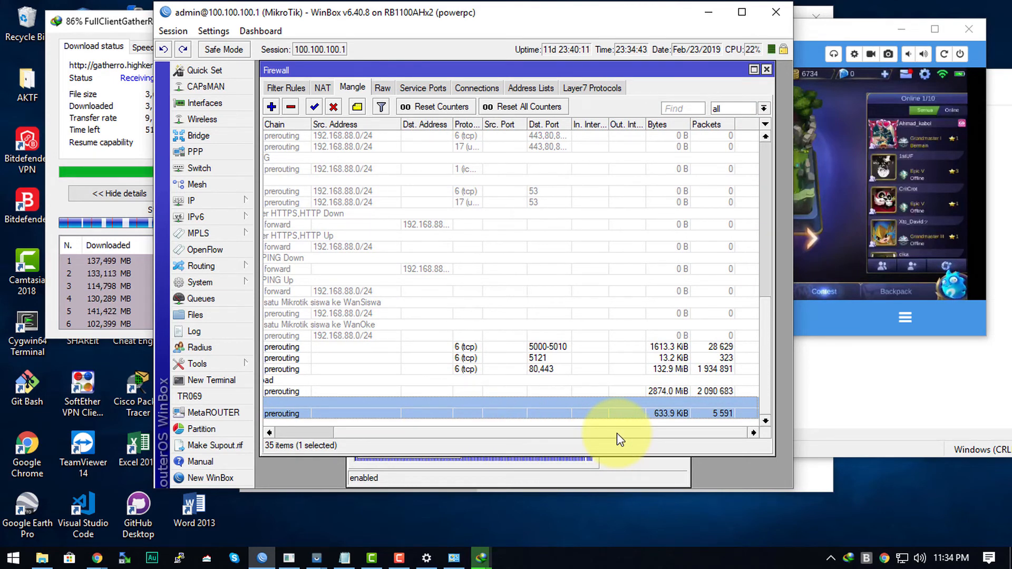
- Pause the FullClientGatherRONew2019.rar download, close its progress window and return to the mangle rules
click(92, 142)
click(312, 194)
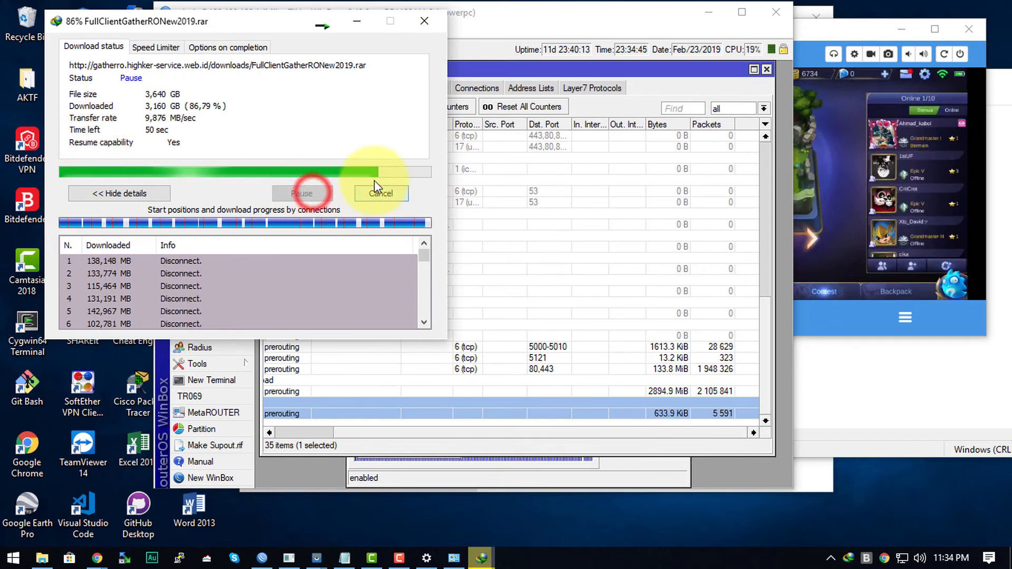
click(375, 191)
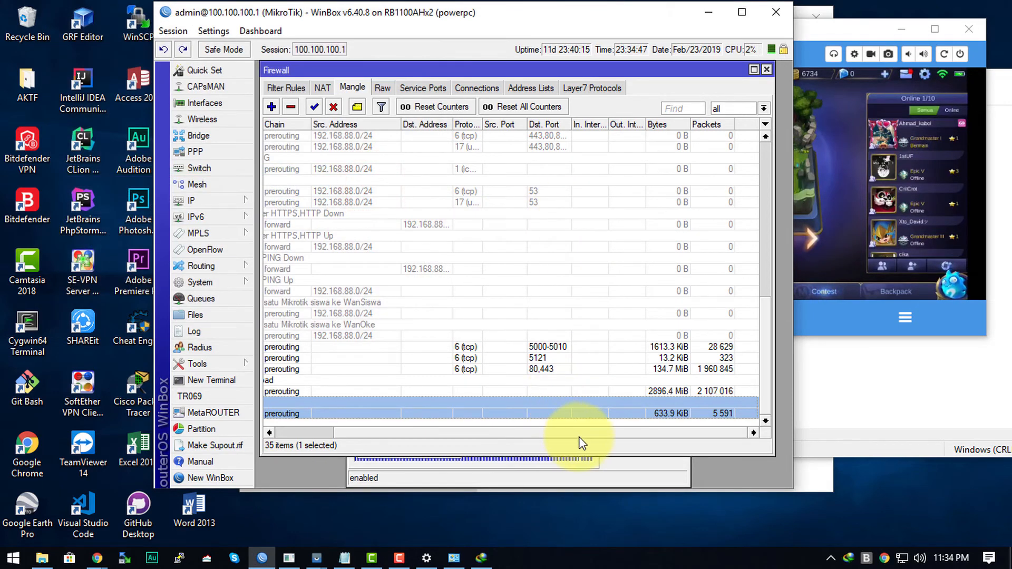
drag(578, 437, 646, 432)
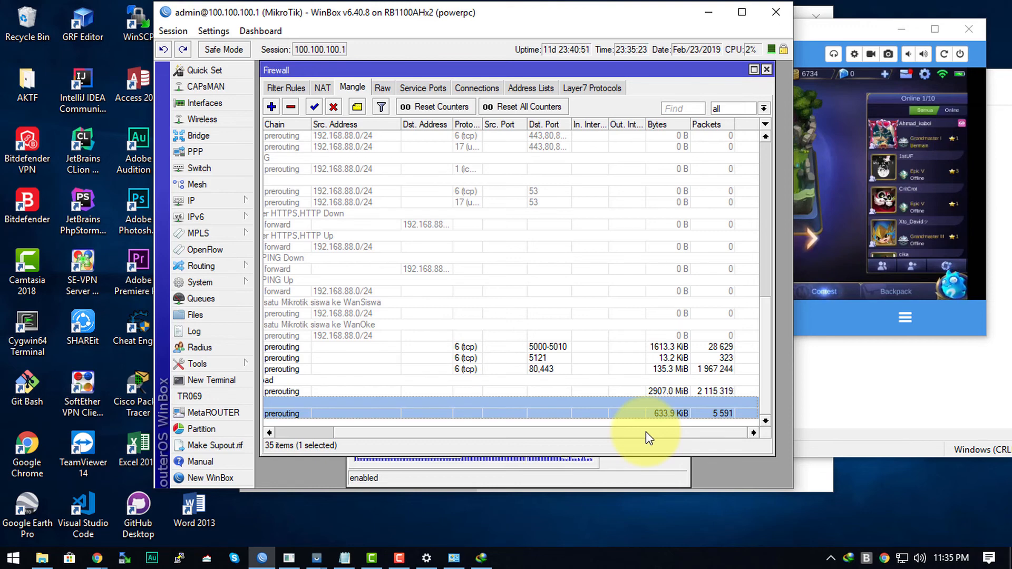
- Move the WinBox window aside to uncover the POCOPHONE F1 mirror and bring the mirror to the front
drag(471, 11, 340, 32)
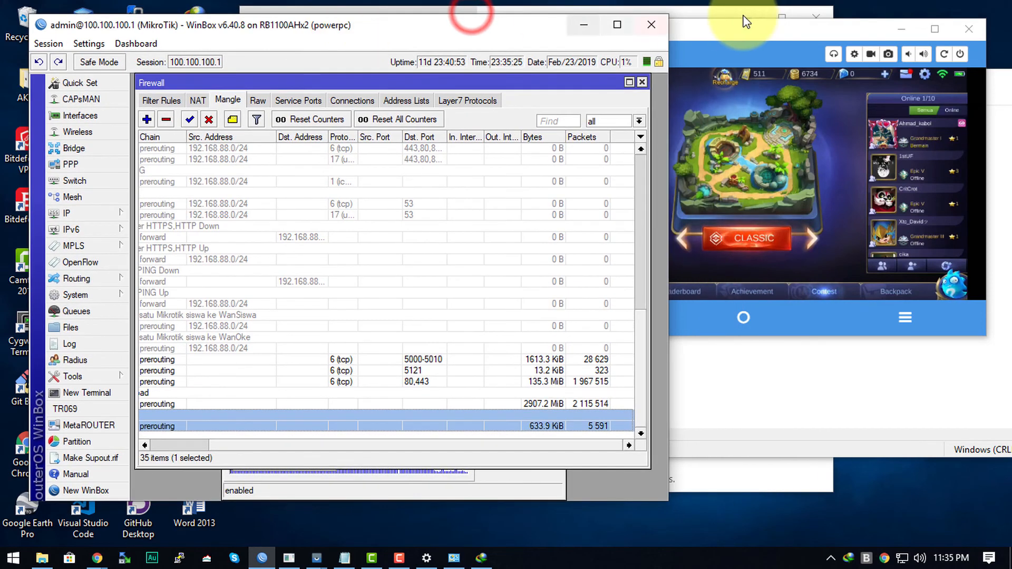
click(747, 25)
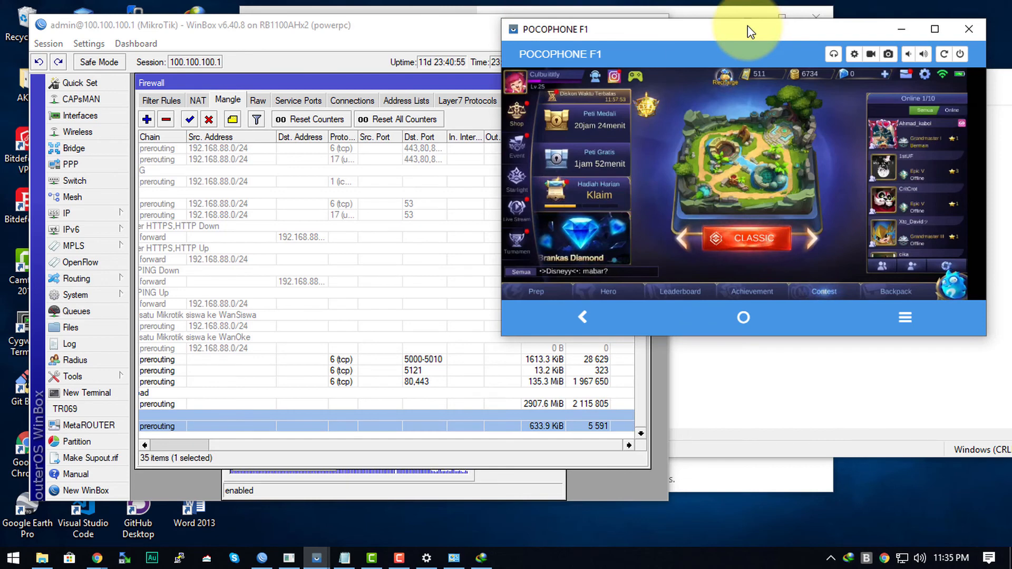
- Return to WinBox and examine the byte and packet counters of the PacketML and PacketDownload mangle rules
click(367, 340)
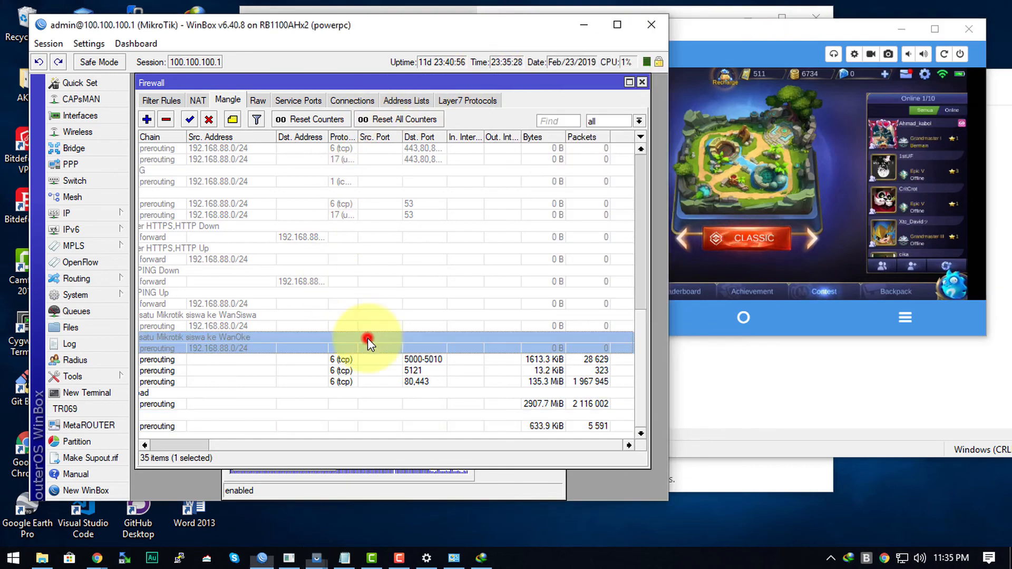
click(373, 403)
click(380, 420)
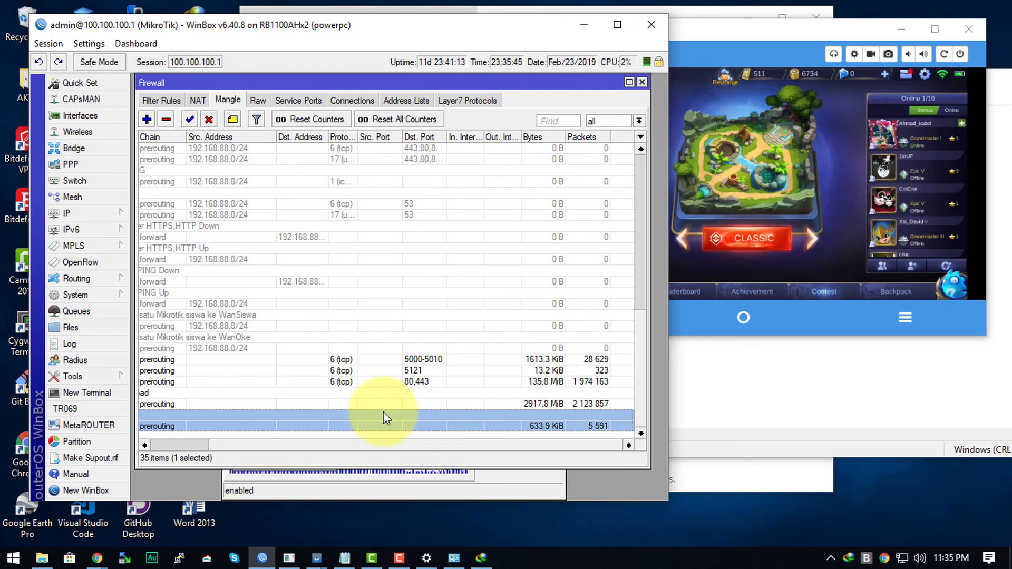
click(530, 368)
click(543, 396)
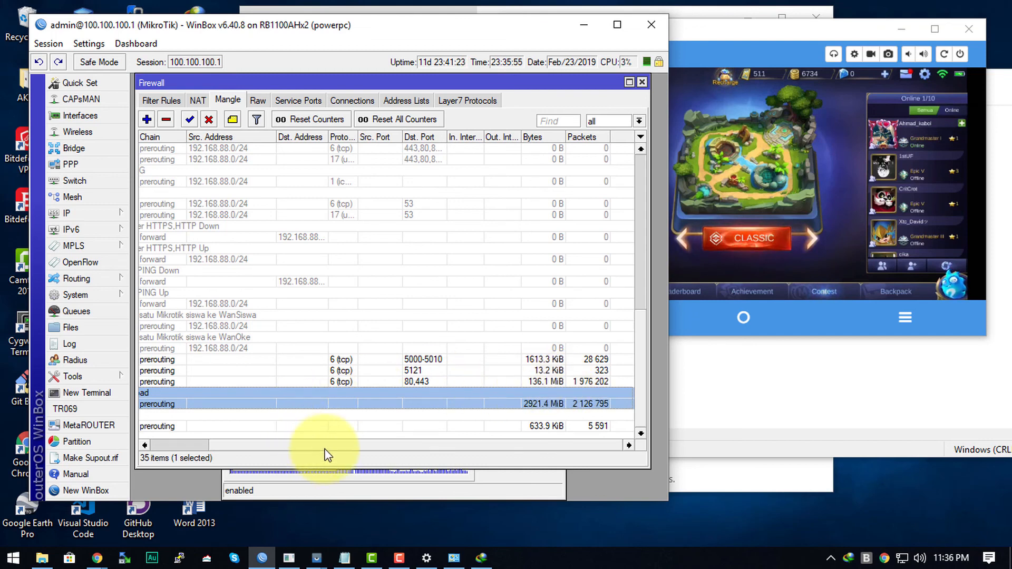
- Check the numbers, actions and comments of the PacketDownload, PacketML and port connection-mark rules in the mangle list
drag(328, 447, 229, 343)
click(210, 425)
click(213, 402)
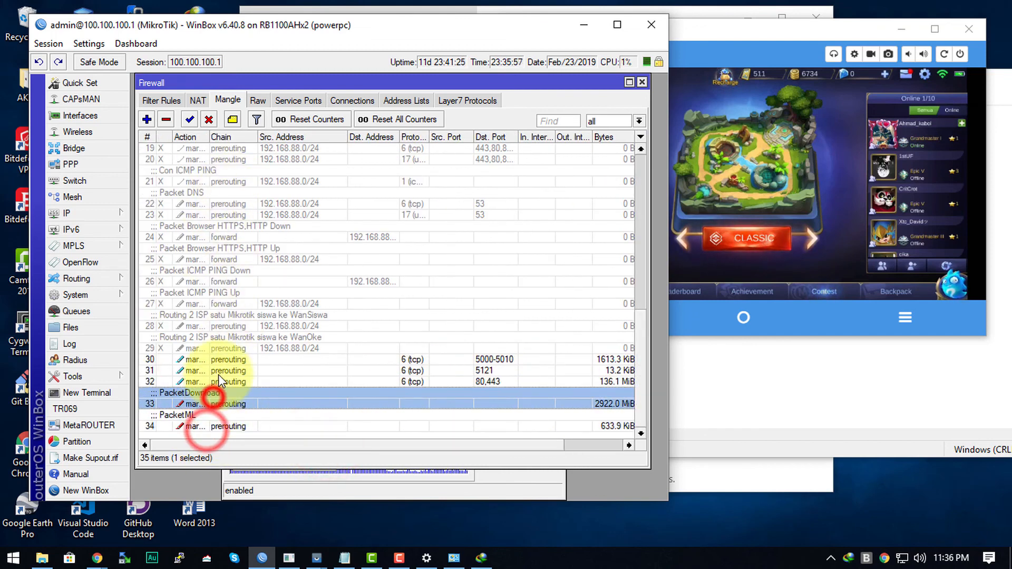
click(221, 371)
- Recheck the traffic counters of the 80,443, PacketML and PacketDownload mangle rules with the download paused
drag(274, 447, 498, 447)
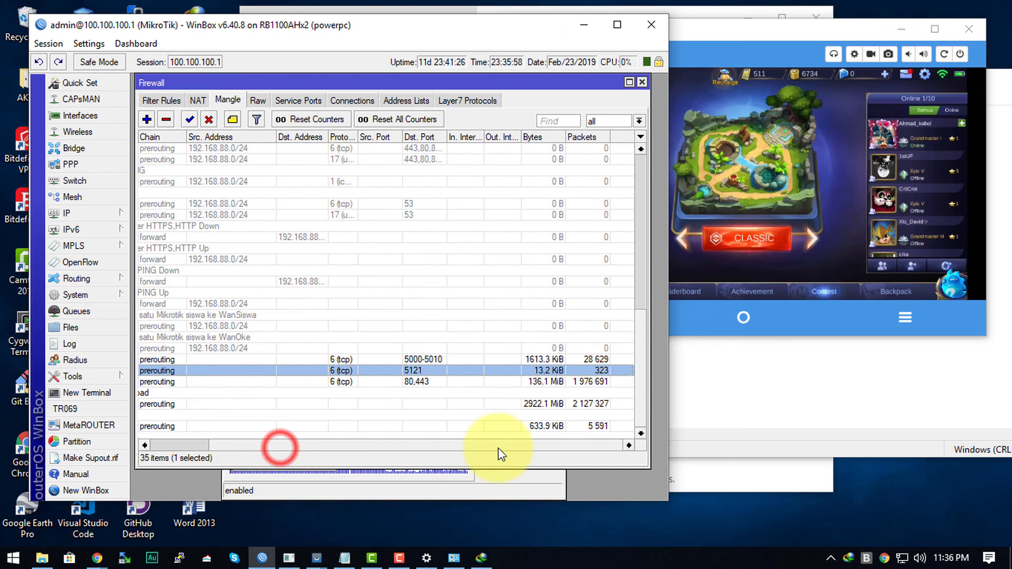
click(478, 380)
click(473, 405)
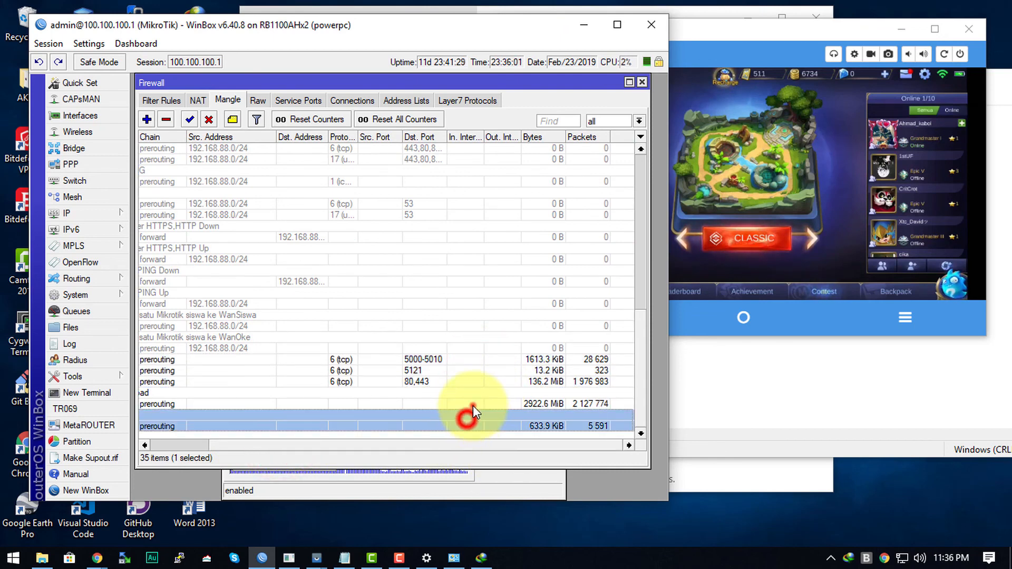
drag(465, 448, 446, 446)
click(555, 428)
click(519, 449)
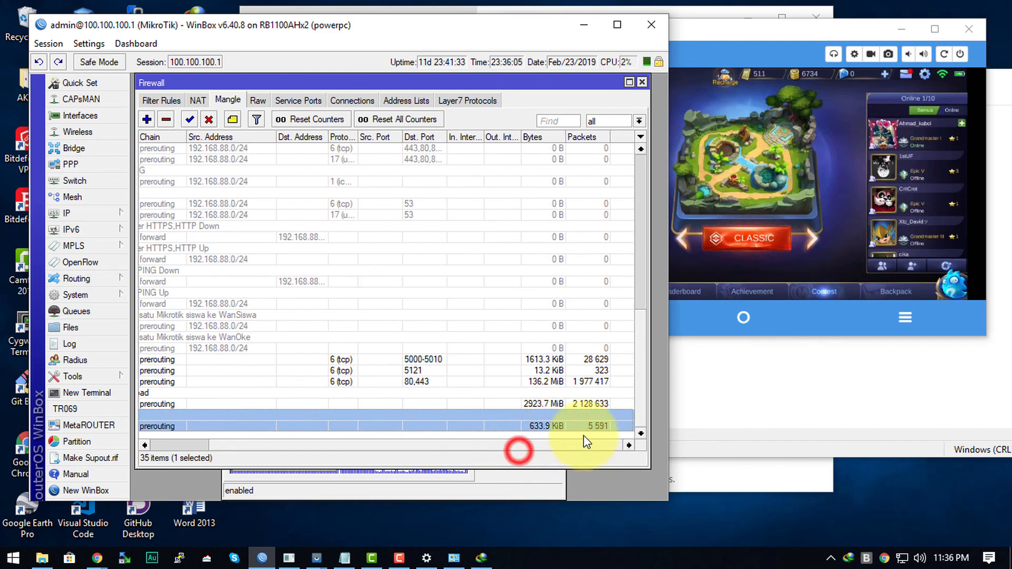
click(568, 402)
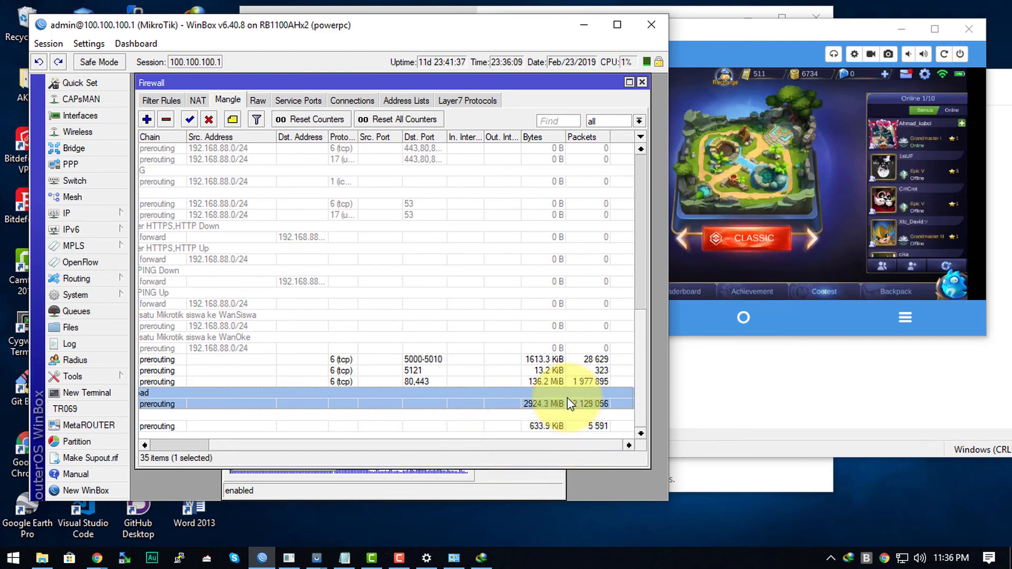
- Switch to the Notepad window holding the client address and game port notes
click(817, 406)
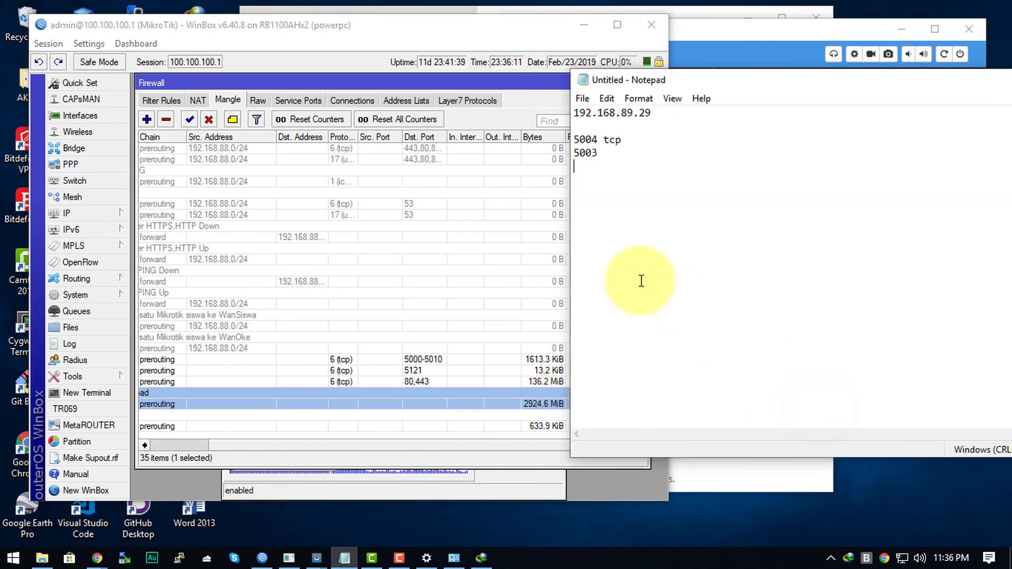